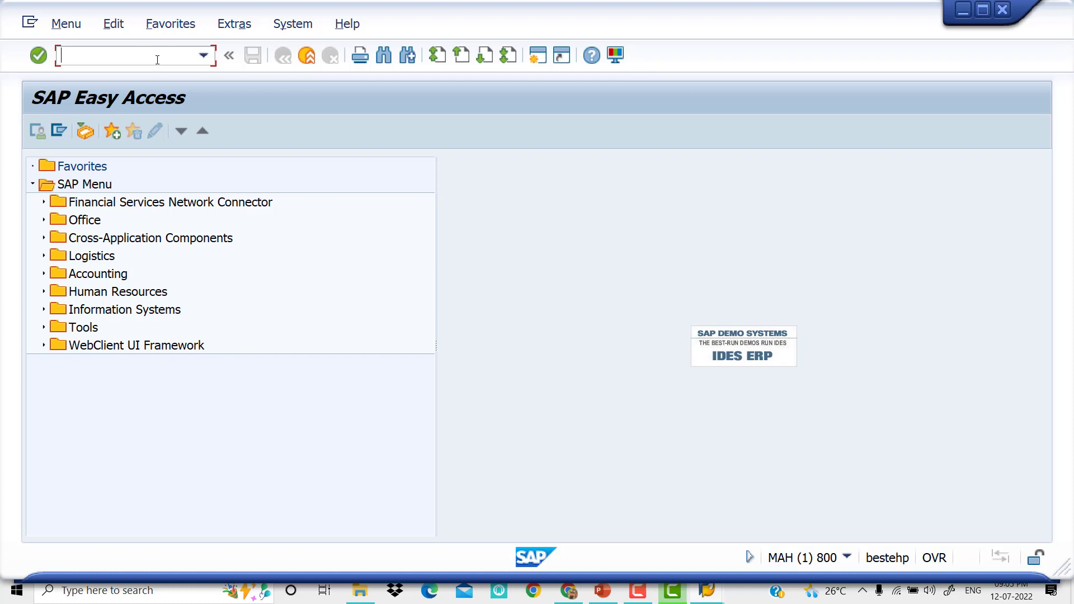
Open transaction OBA7, locate document type SA and display its details
text(OBA7)
key(Return)
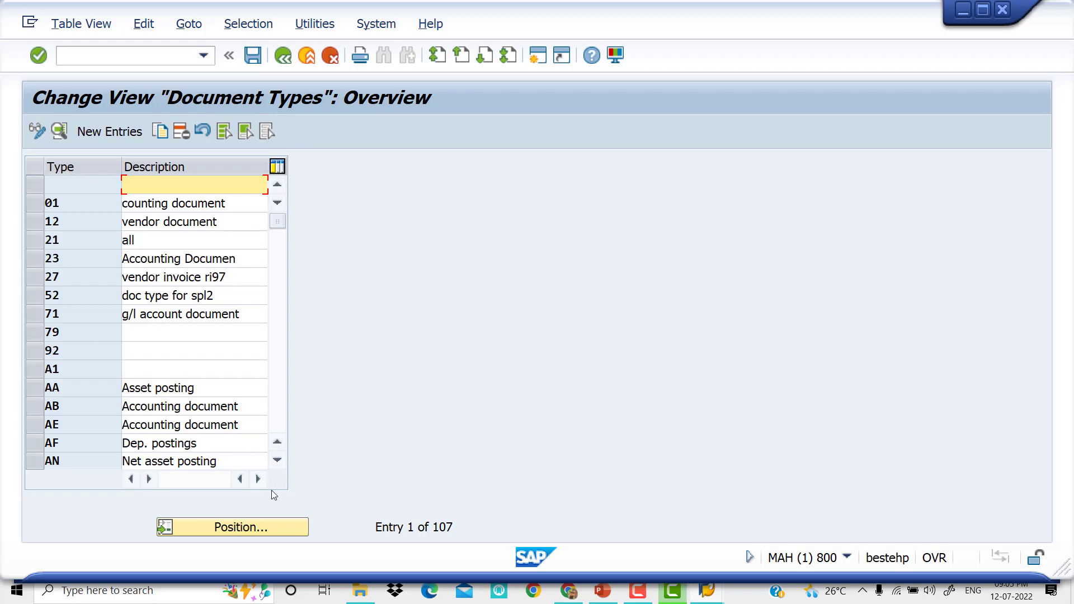
click(264, 526)
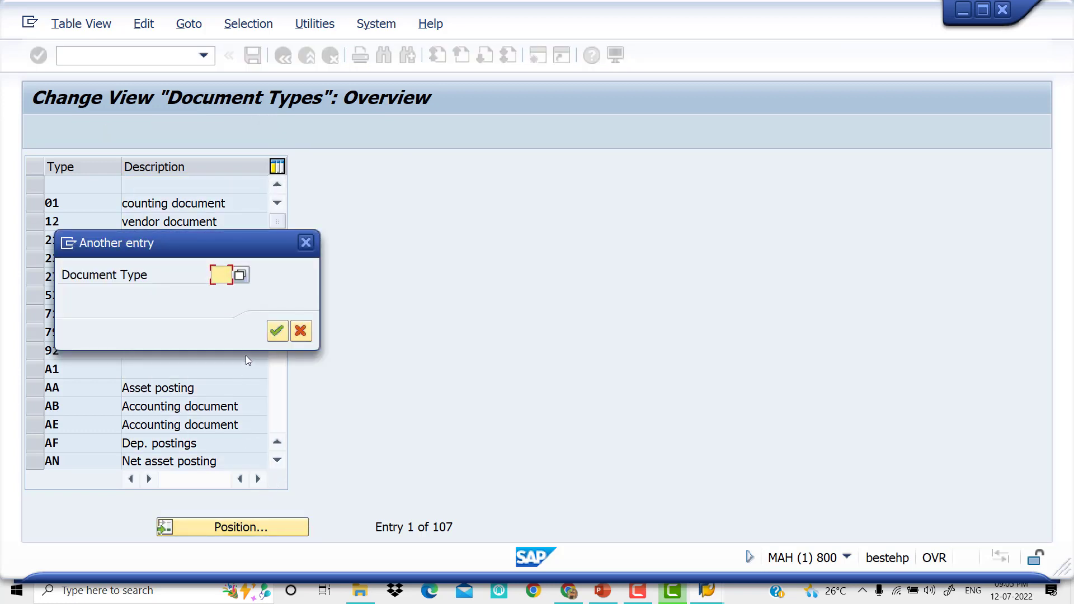
text(SA)
key(Return)
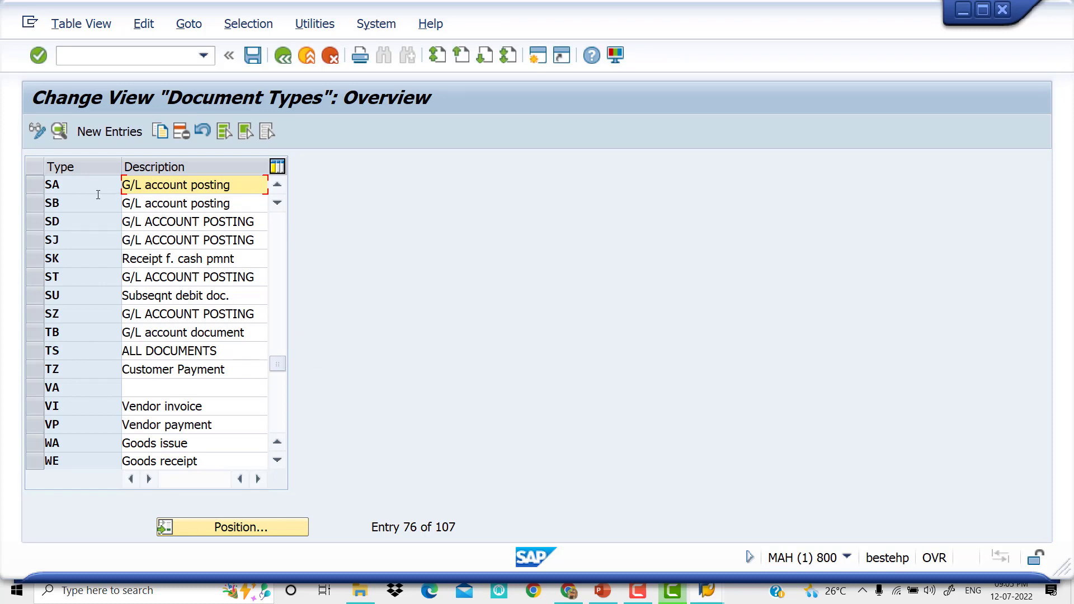
double_click(243, 187)
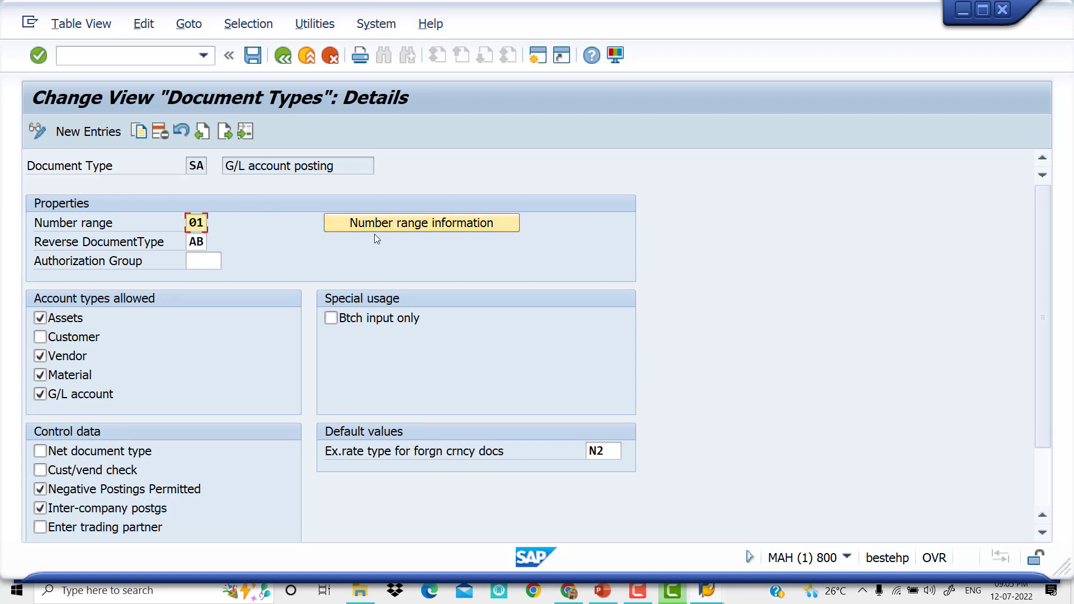
Open the number range information for document type SA and the editable intervals of company code VIV1
click(426, 222)
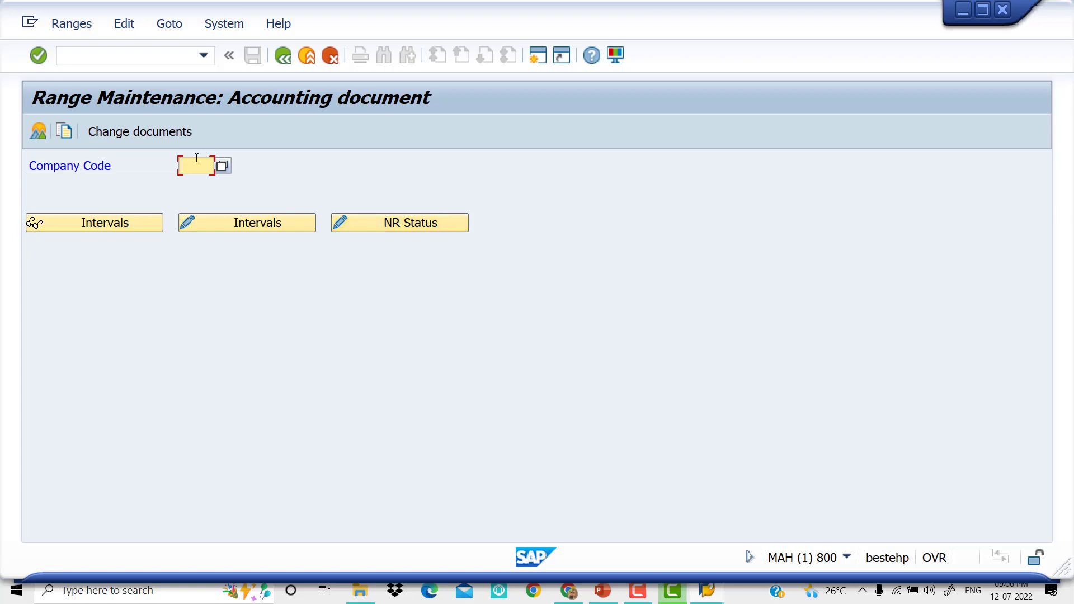
text(V)
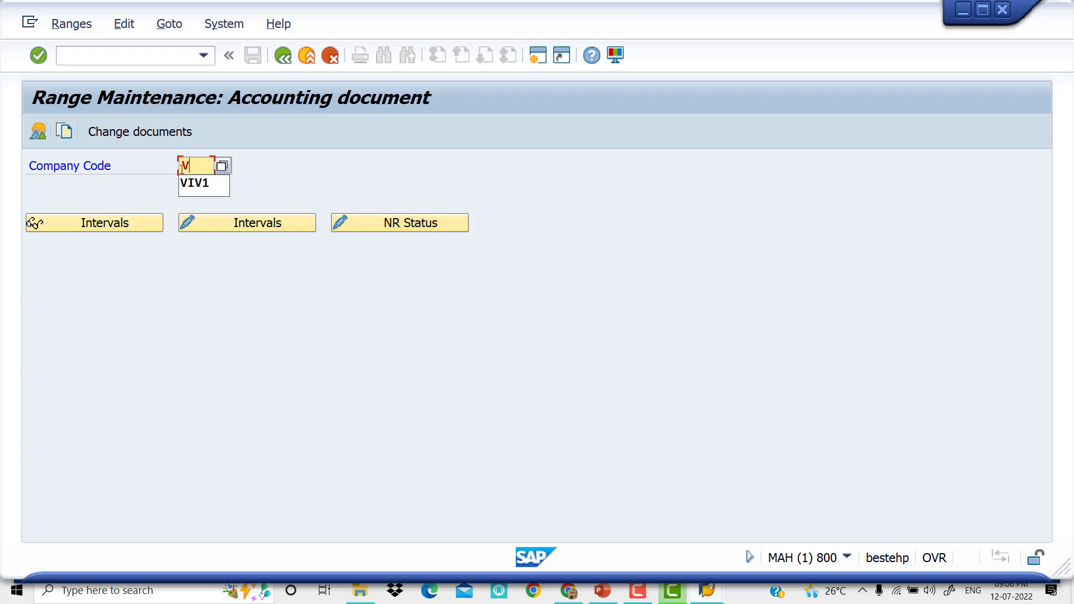
text(IV)
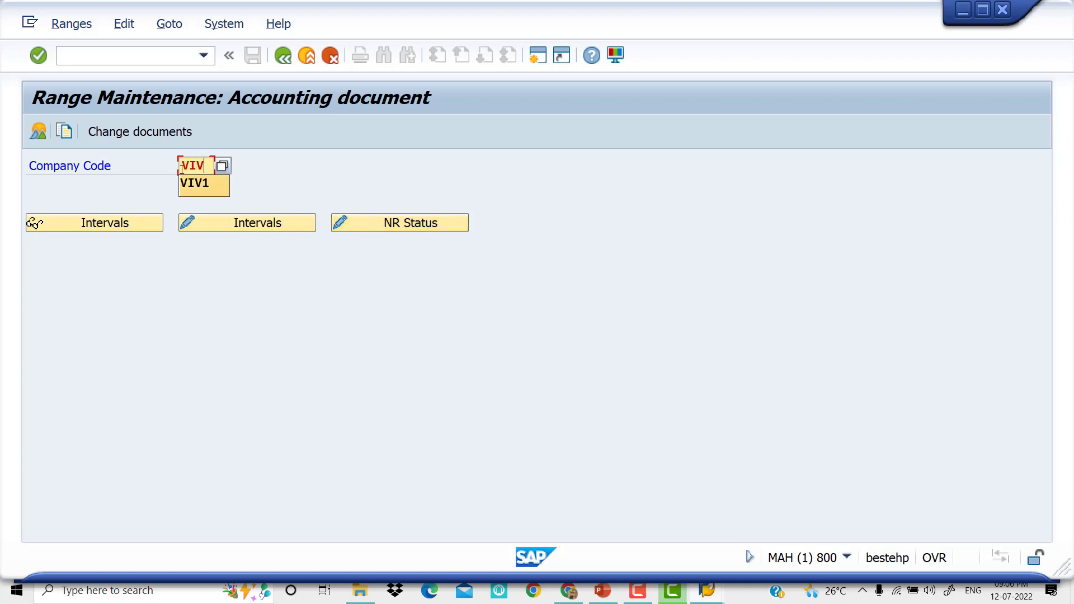
text(1)
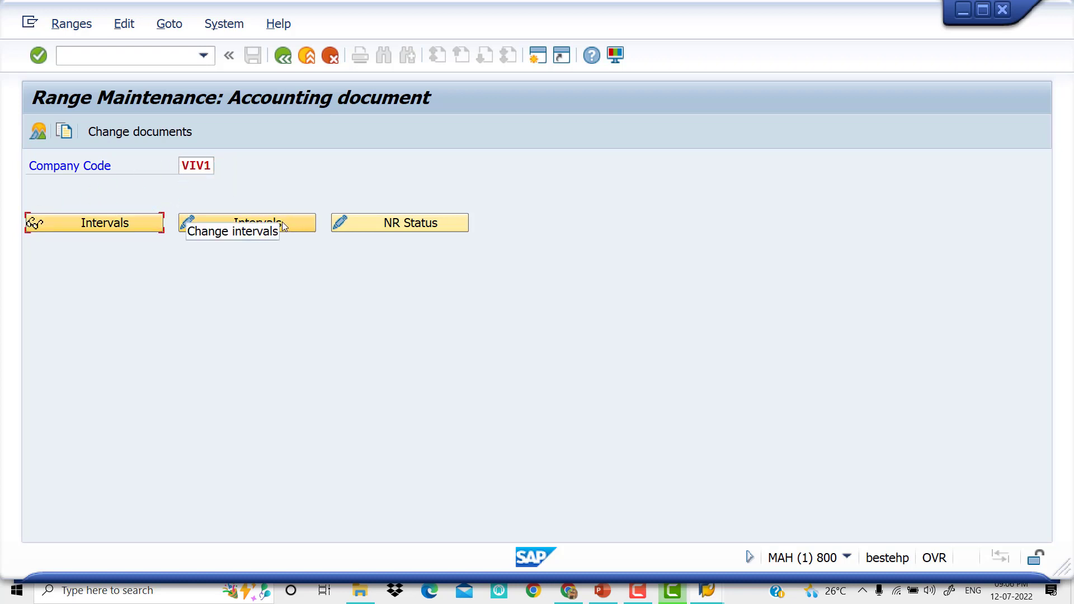
click(283, 223)
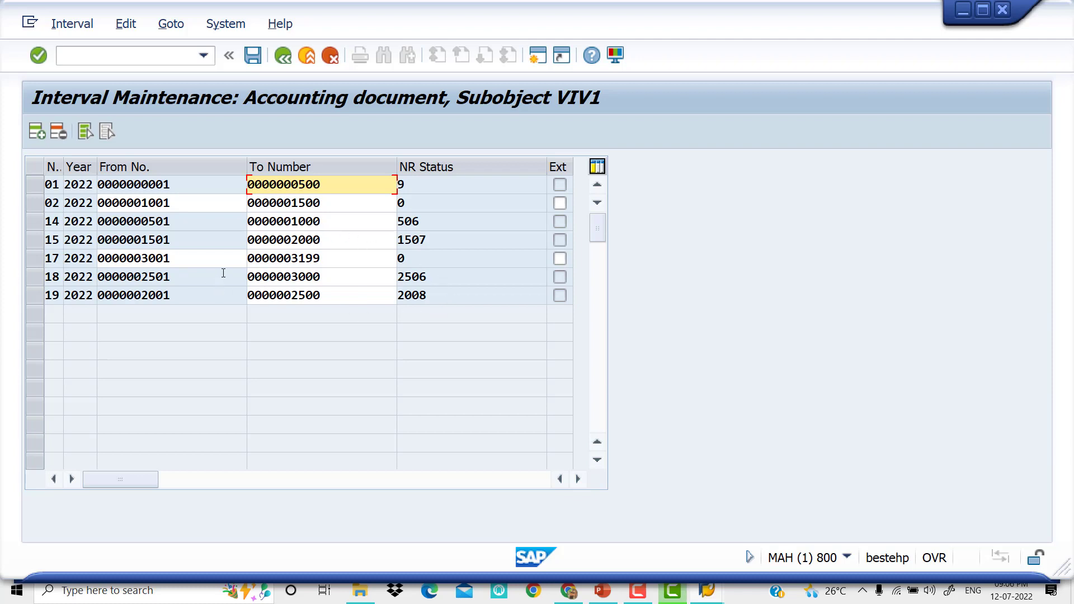
Insert a new number range interval with number X2 and year 2022
click(38, 132)
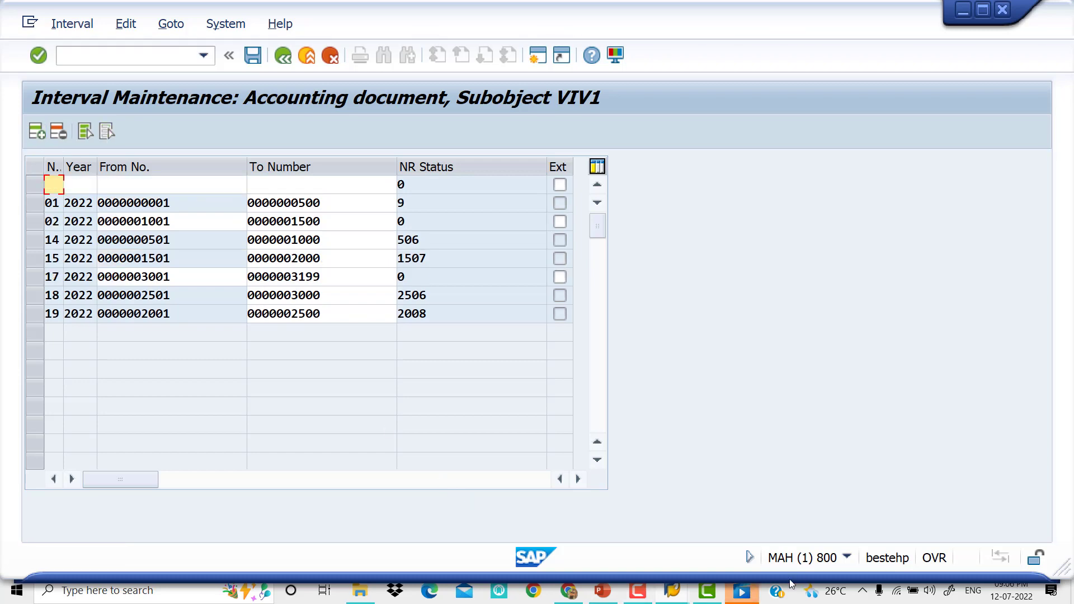
click(742, 591)
click(1060, 11)
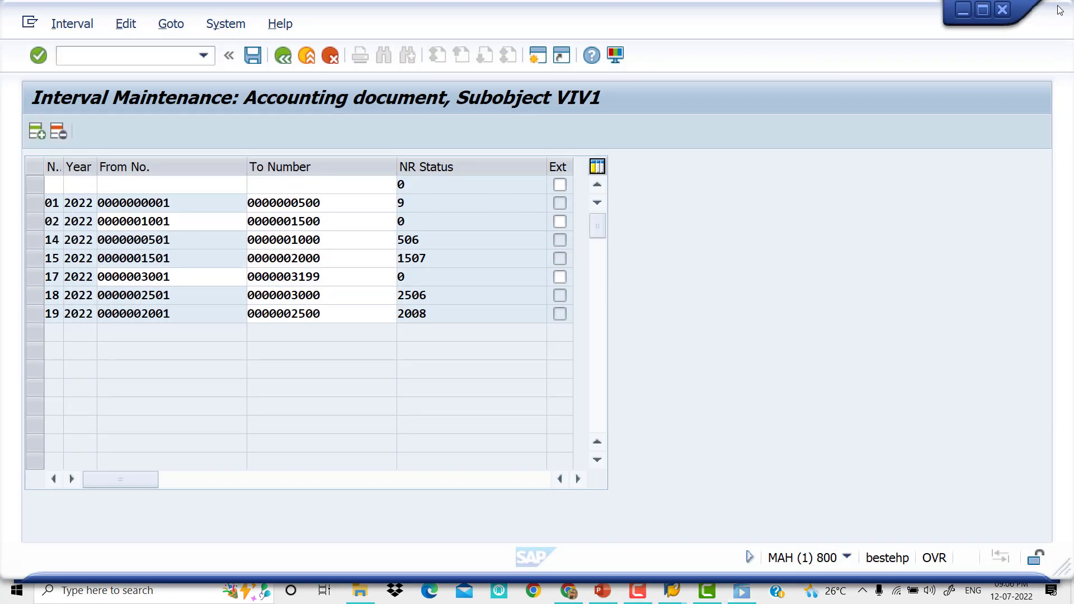
click(51, 184)
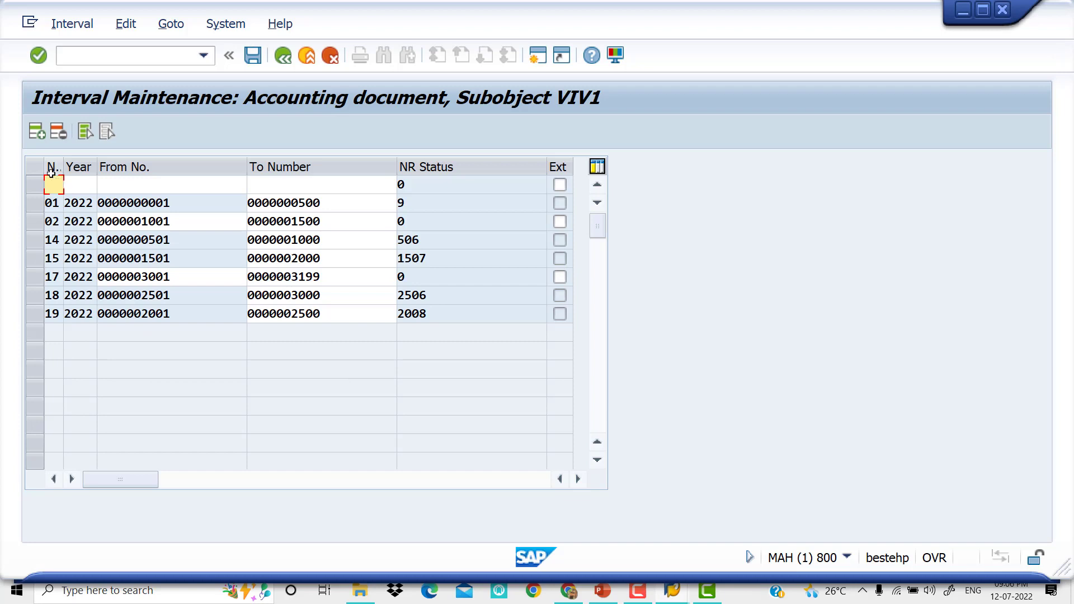
text(X2)
key(Tab)
text(2022)
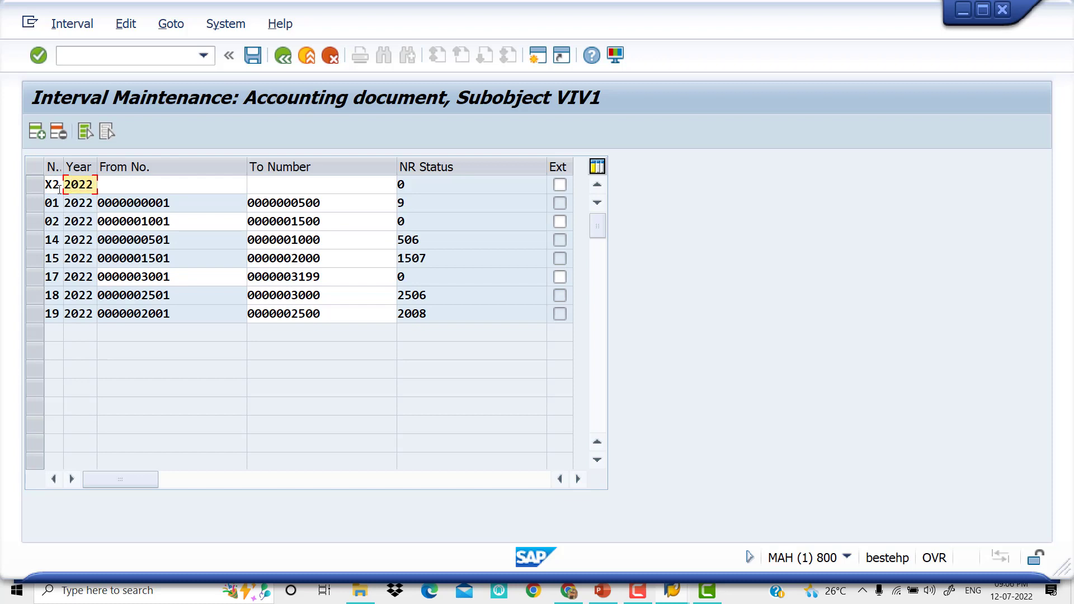
key(Tab)
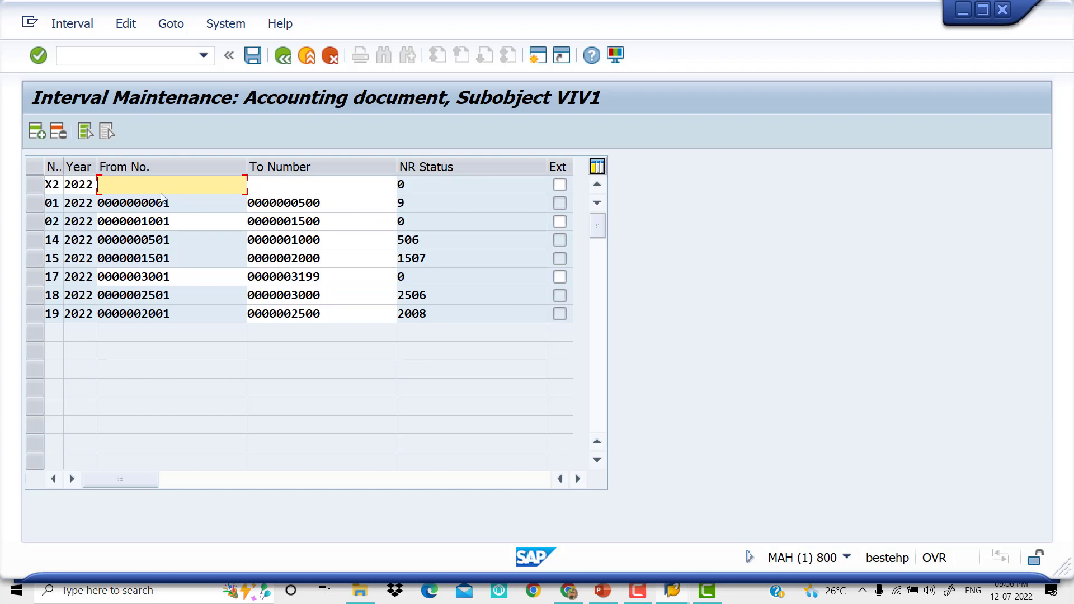
Set interval X2 to run from 3200 to 3300, save it and acknowledge the transport notice
text(3)
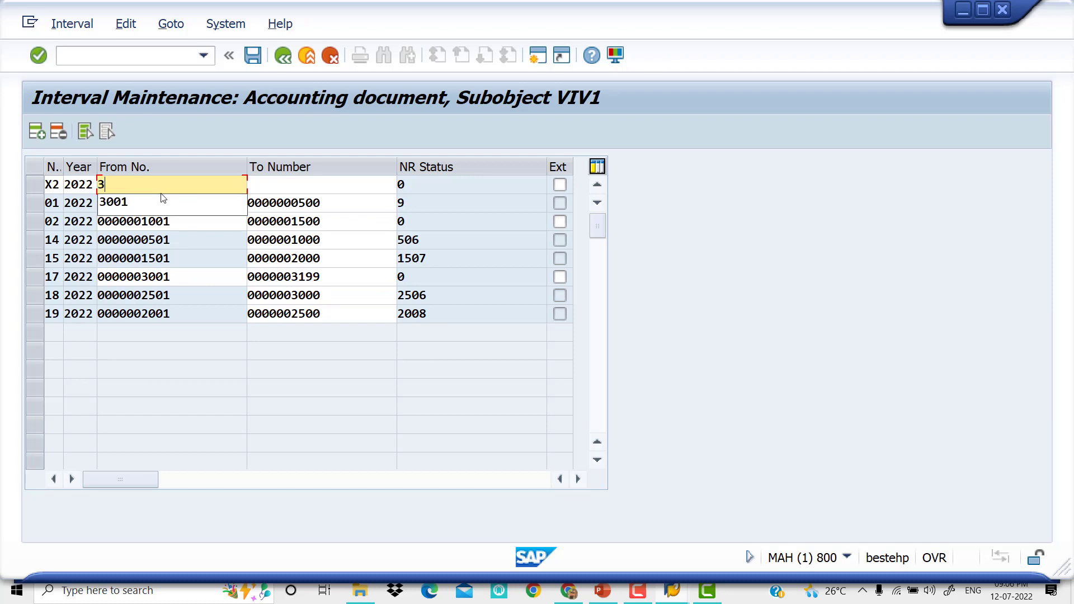
text(200)
key(Tab)
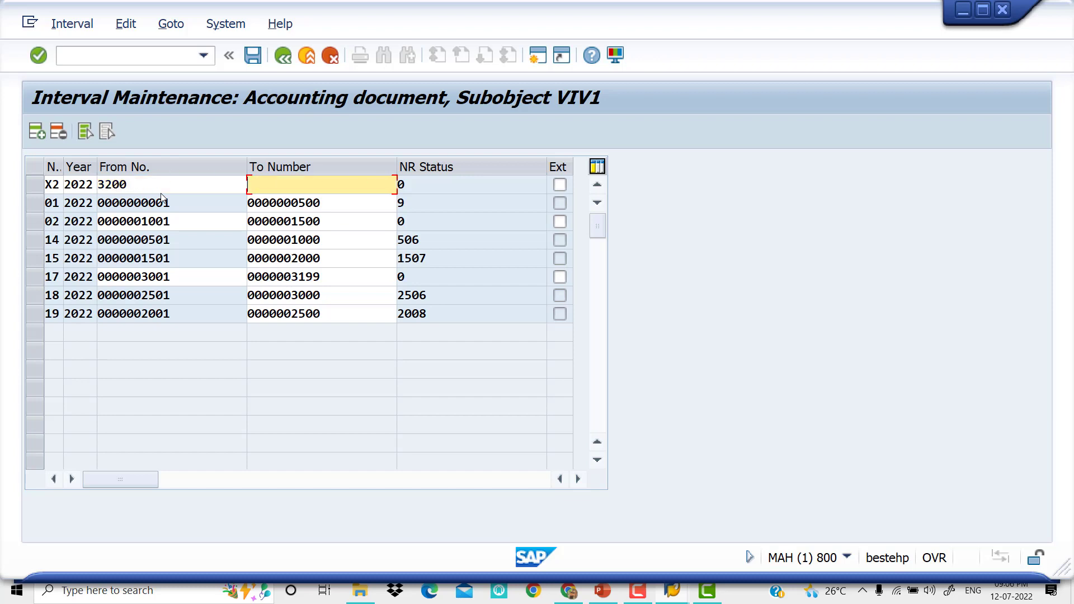
text(3)
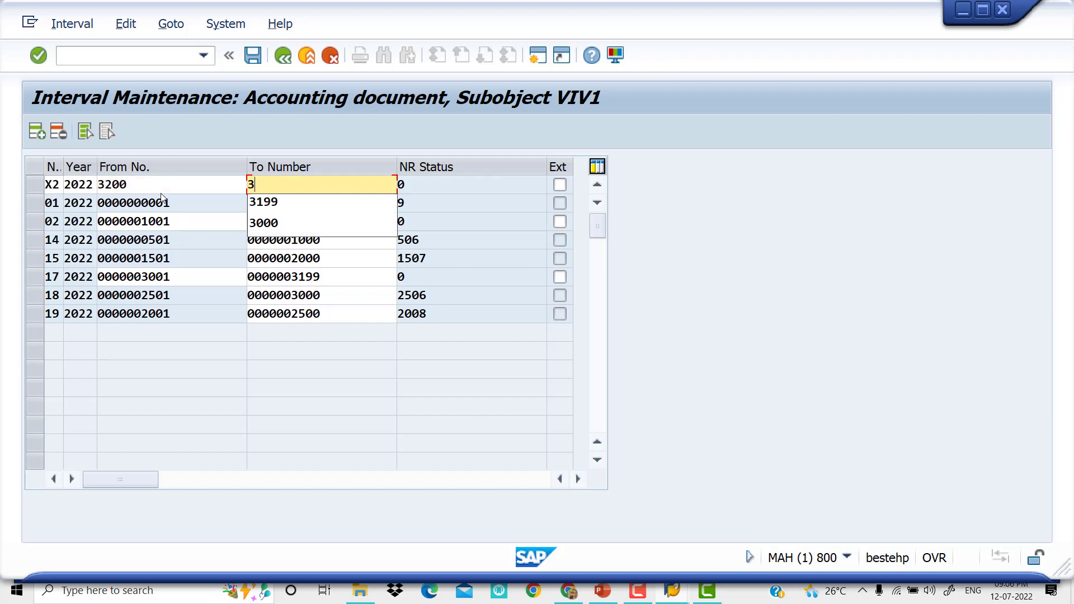
text(300)
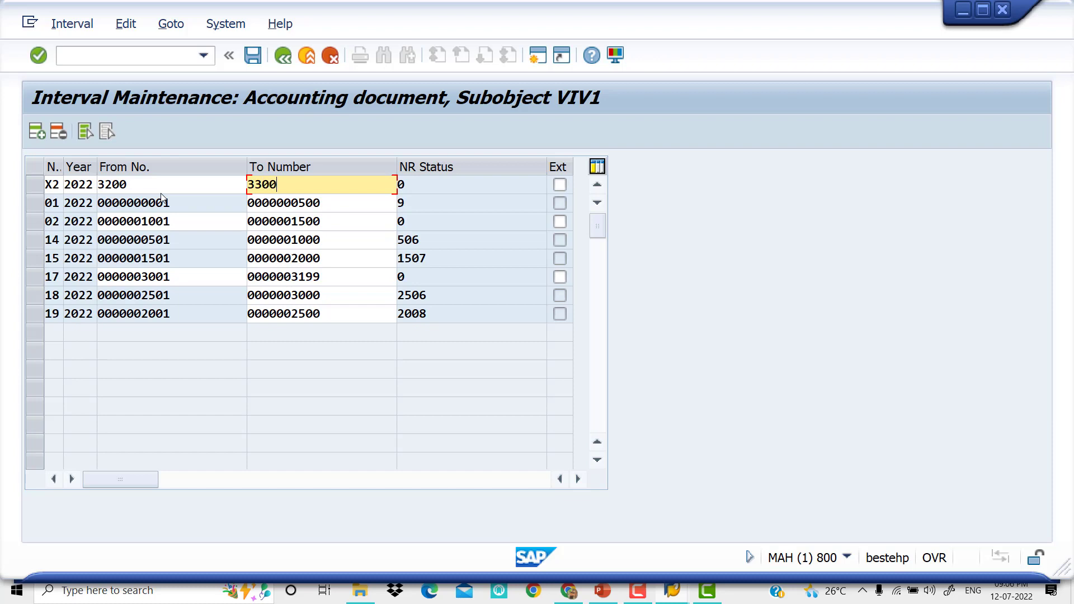
key(Tab)
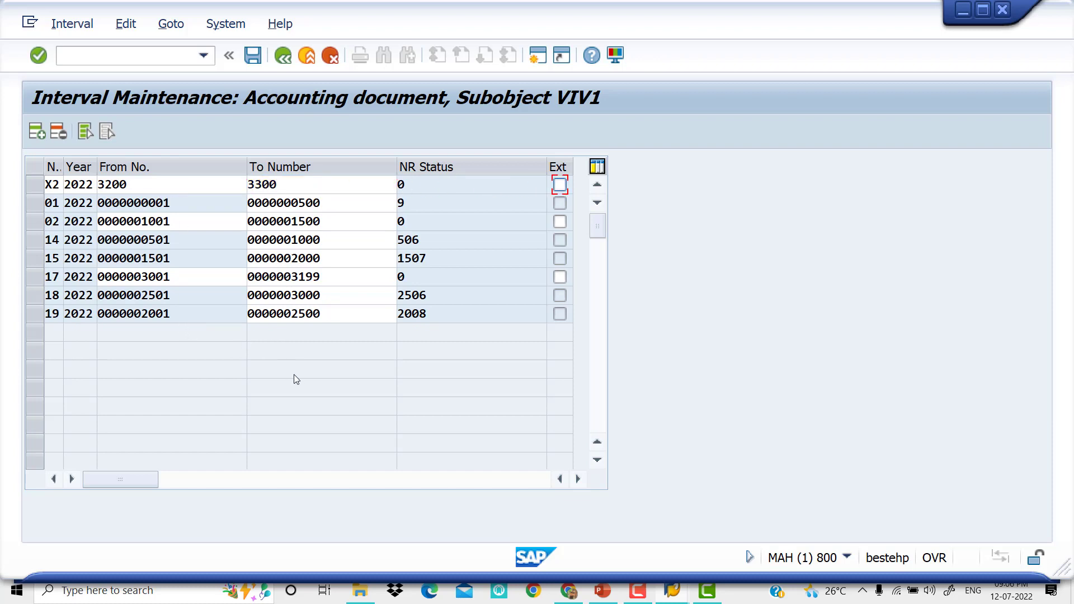
click(253, 59)
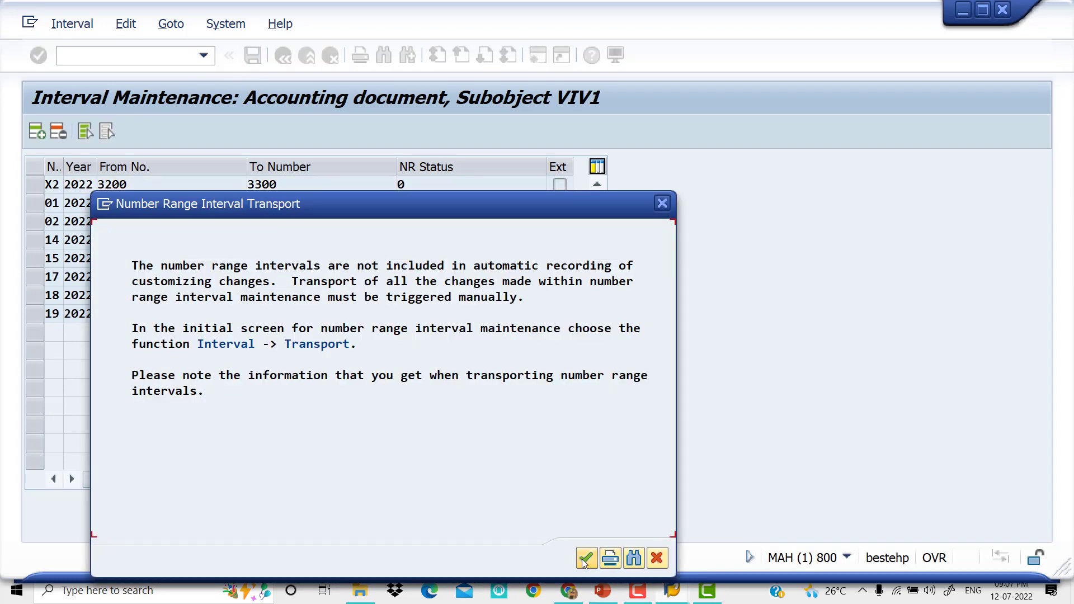
click(585, 560)
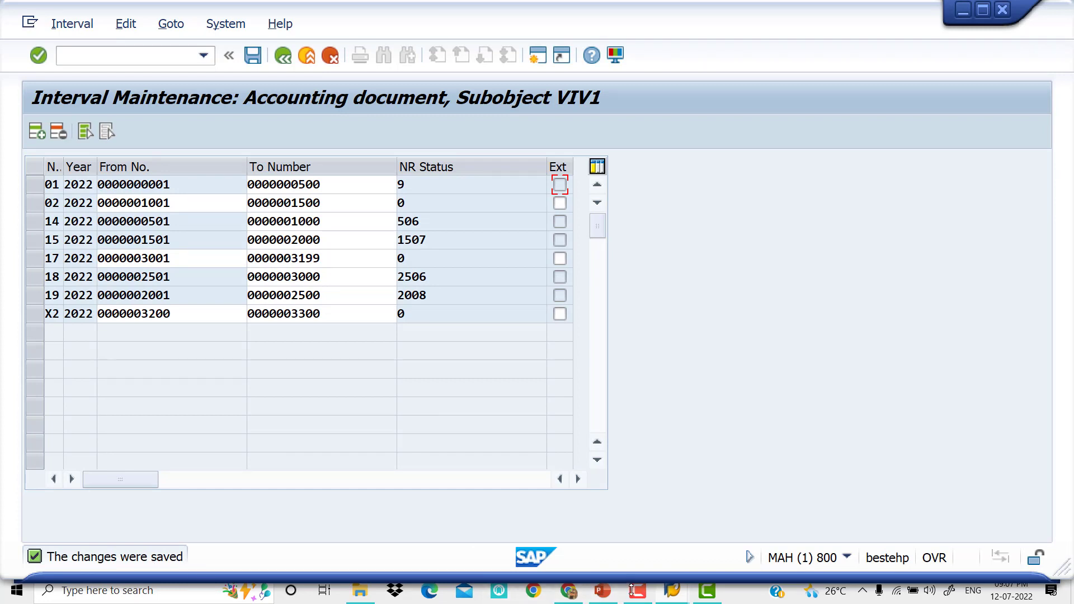
Check the transaction codes slide in PowerPoint, return to SAP and open the sample document entry with /NF-01
click(604, 591)
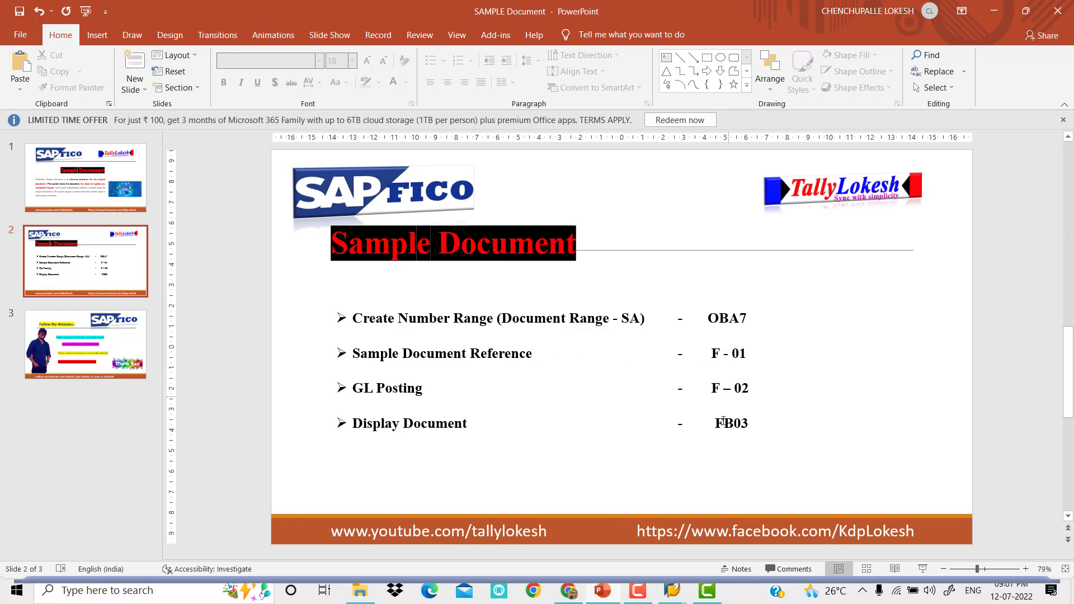
mouse_move(672, 590)
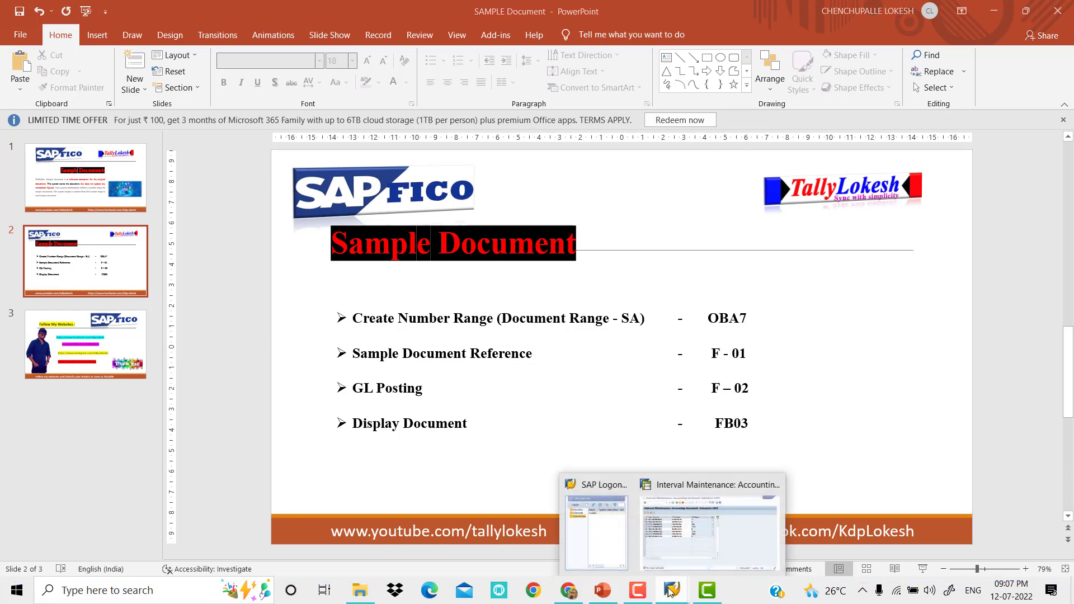
click(682, 534)
click(93, 54)
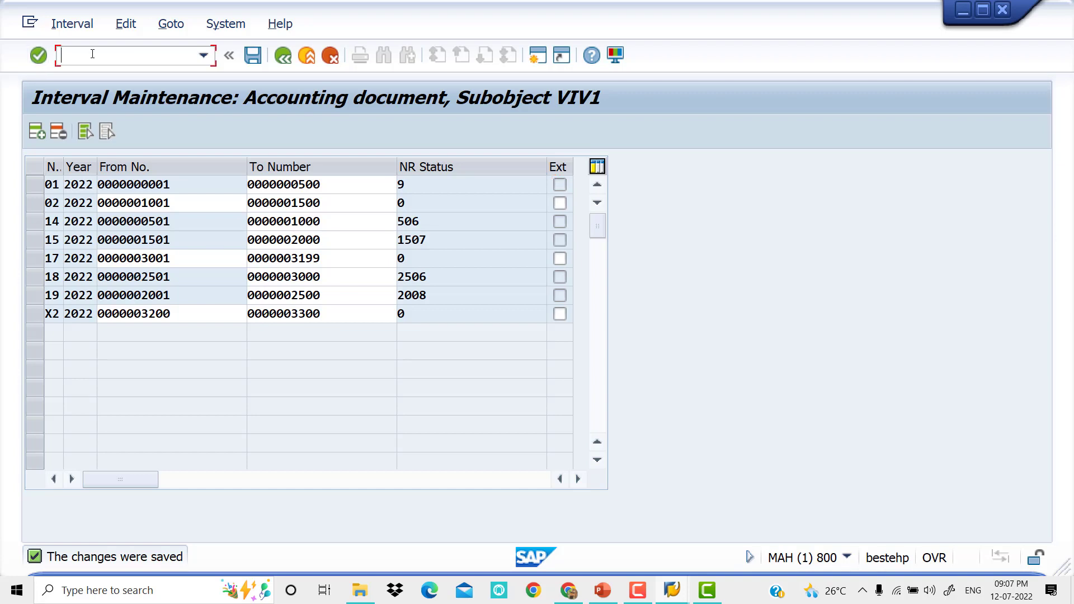
text(/NF-01)
key(Return)
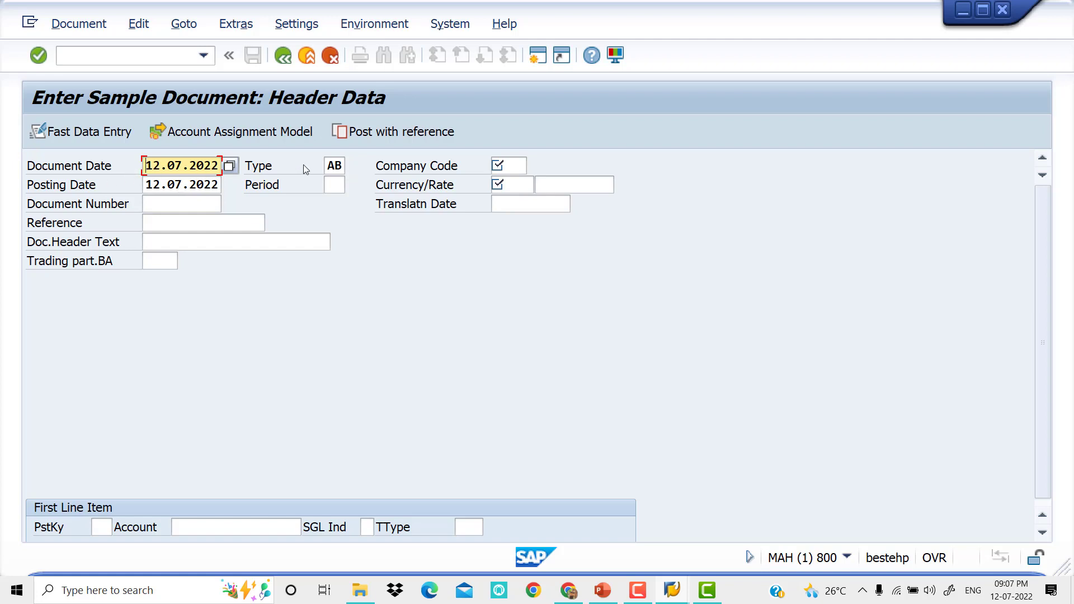
Fill the sample document header with company code VIV1, period 4 and currency INR
click(517, 165)
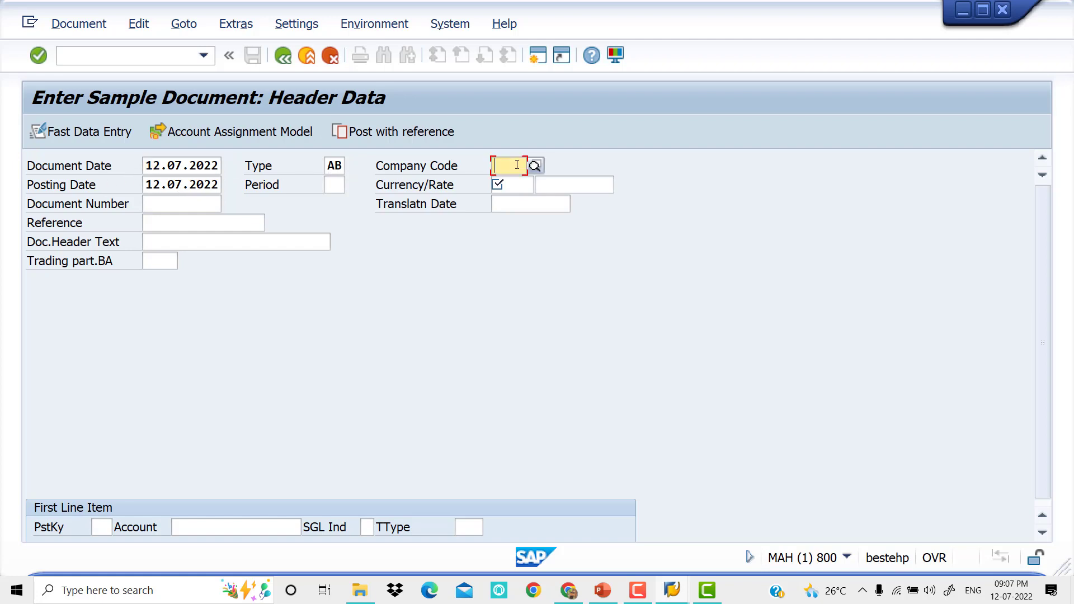
key(space)
key(Down)
key(Tab)
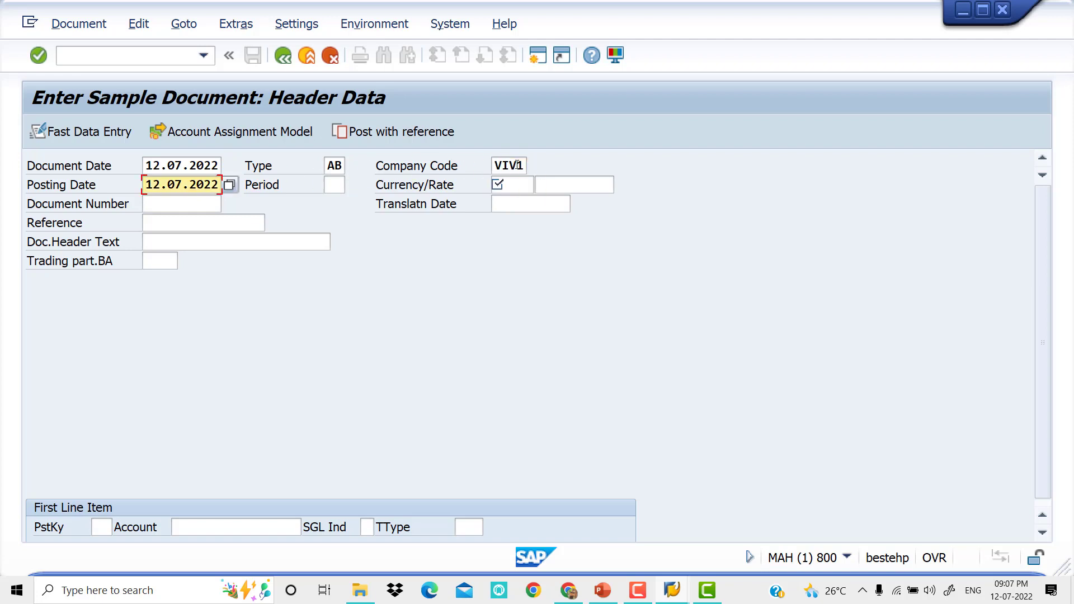
key(Tab)
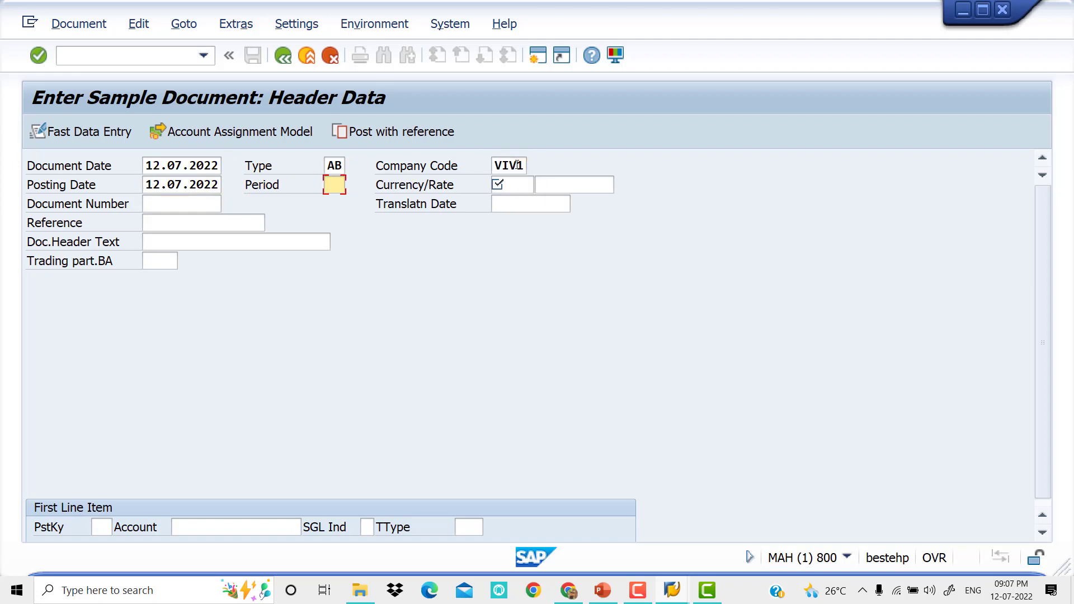
text(4)
key(Tab)
text(INR)
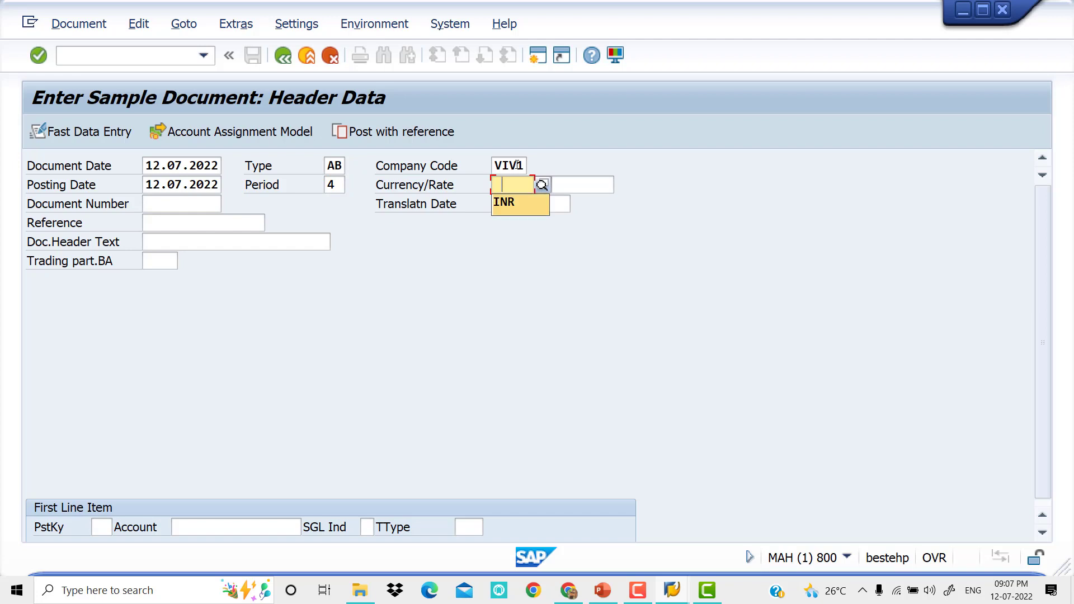
key(Tab)
Enter GL01 as the reference of the sample document, leaving the header text and trading partner business area empty
key(Tab)
key(Tab)
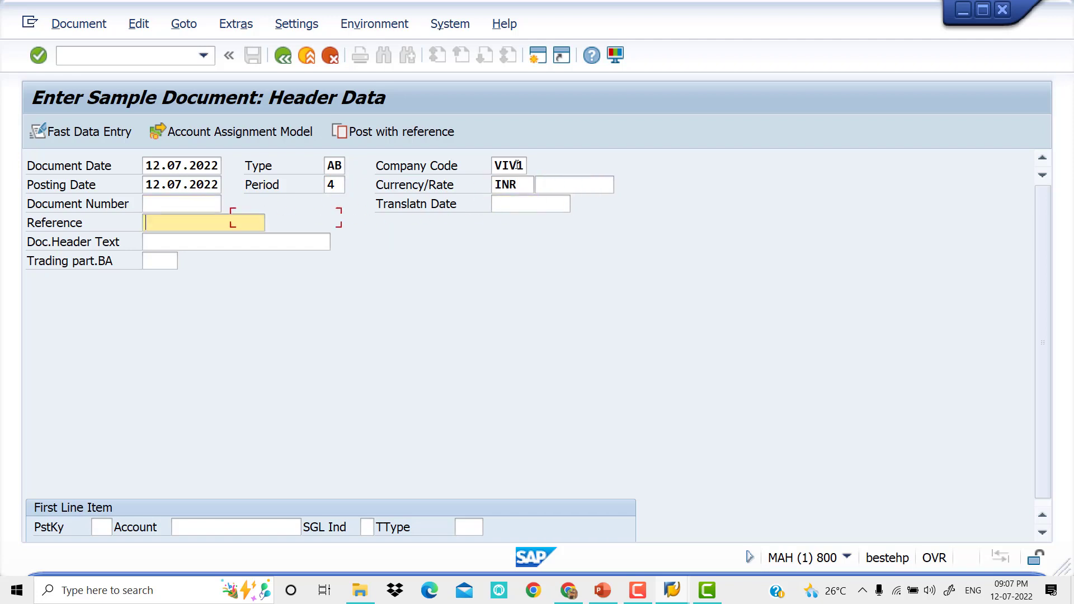
text(GL01)
key(Tab)
key(Tab)
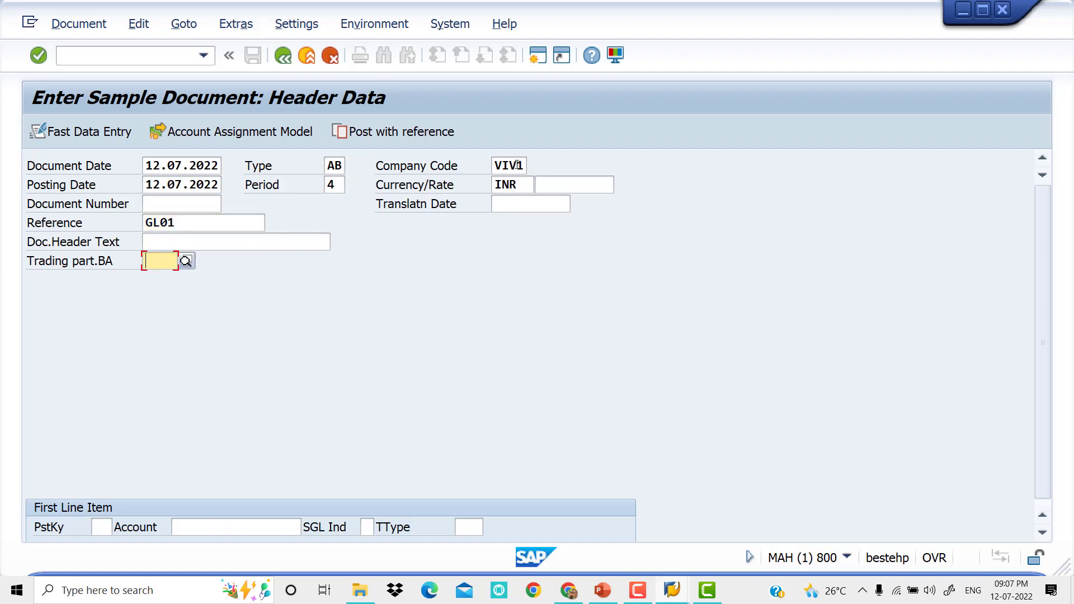
key(Tab)
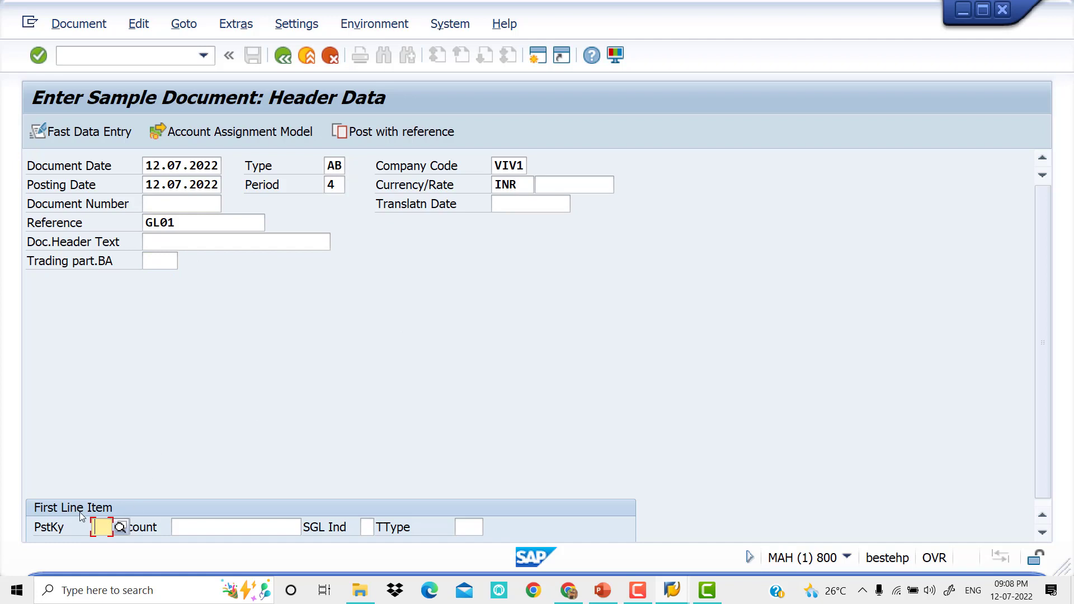
Start the first line item with posting key 40 and the Rent A/C general ledger account from chart of accounts VIV9
text(40)
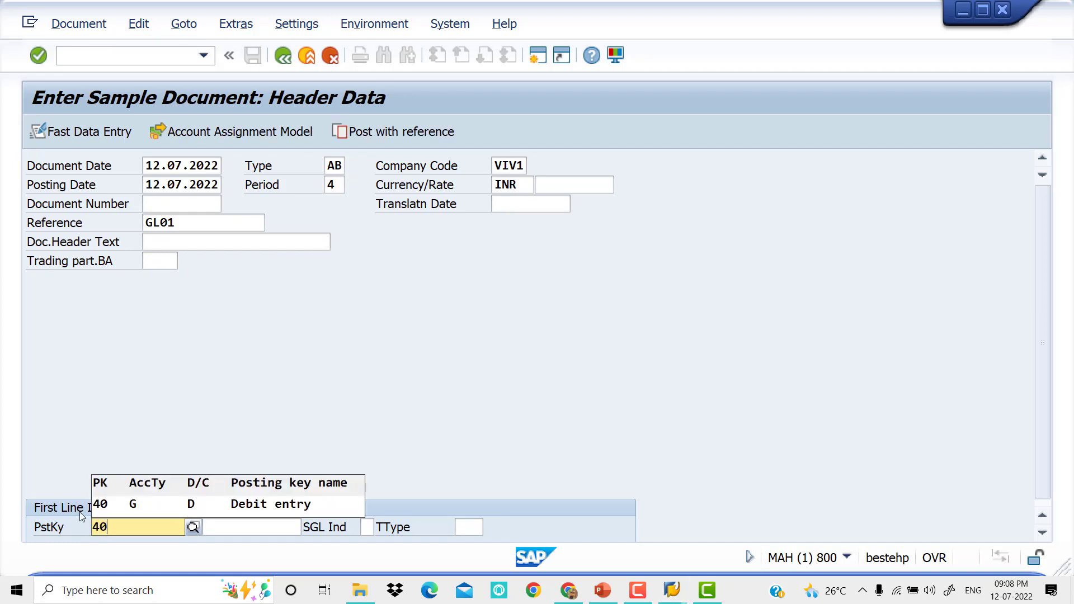
key(Down)
key(Return)
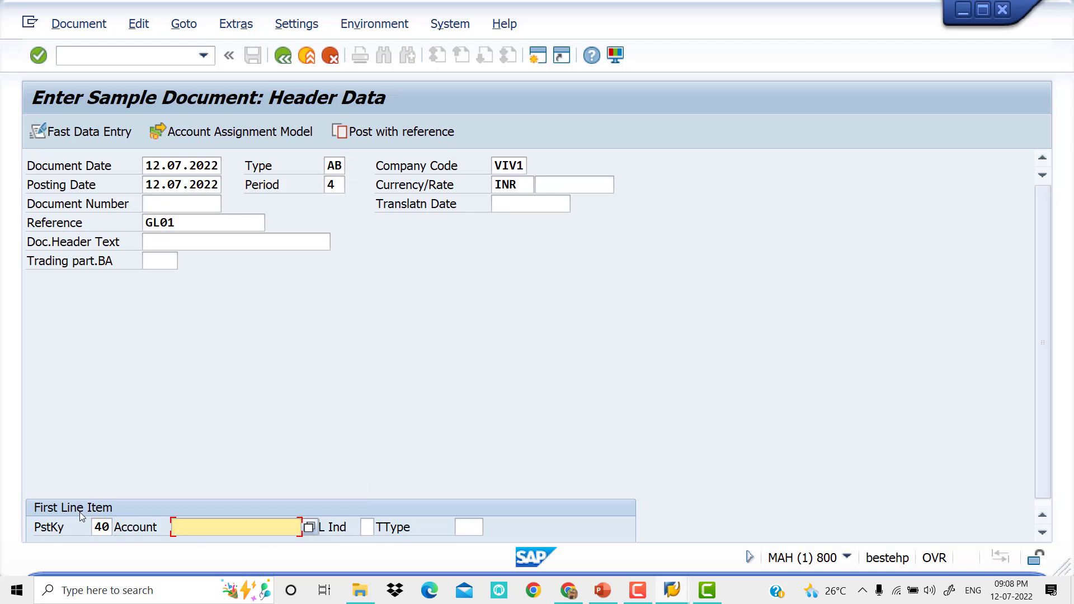
click(309, 528)
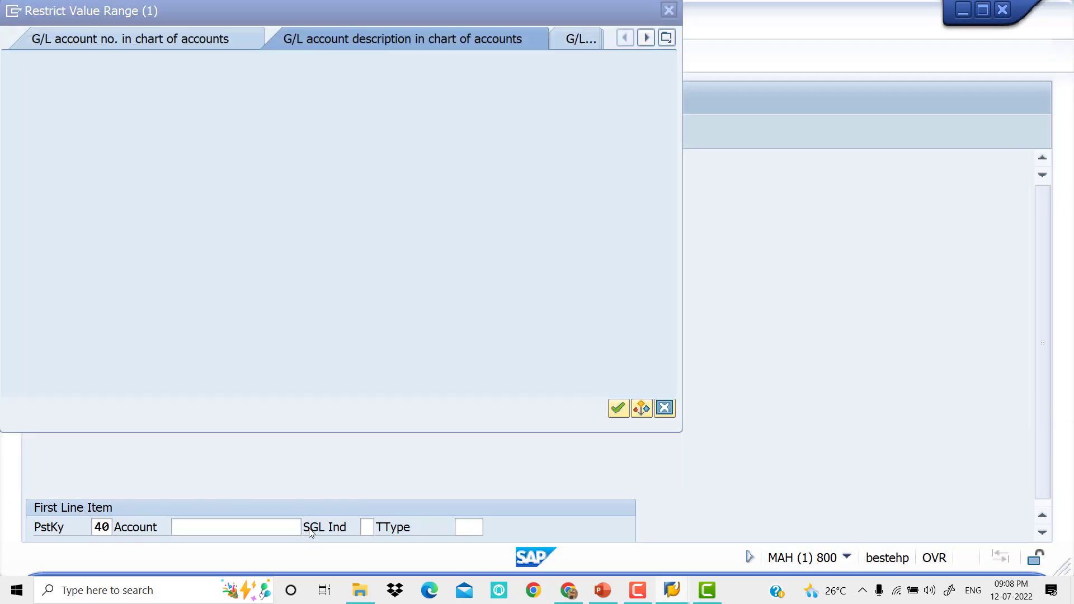
key(Return)
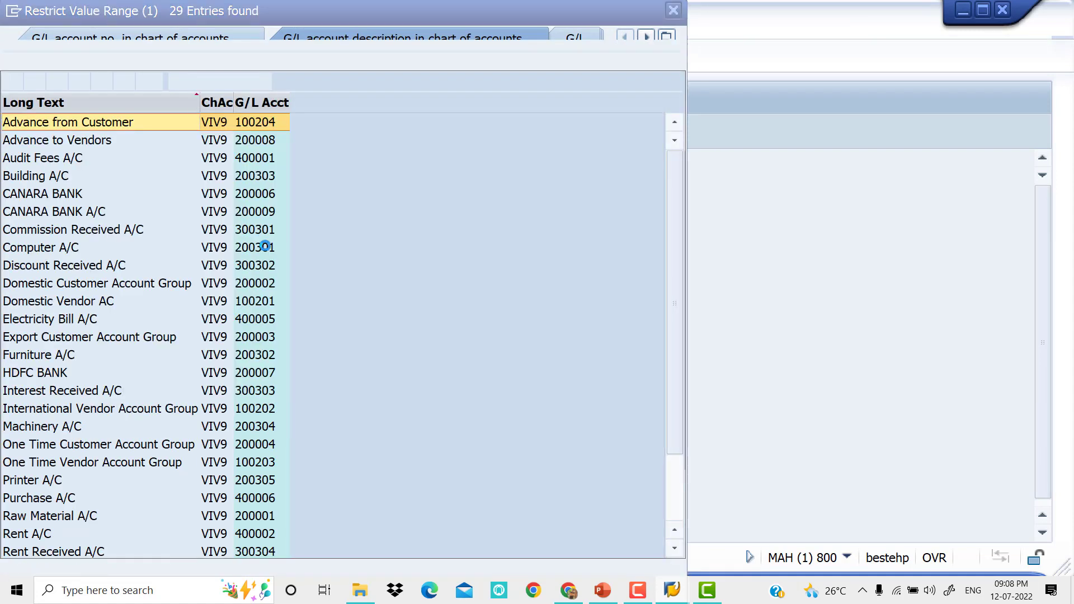
scroll(265, 250, down, 3)
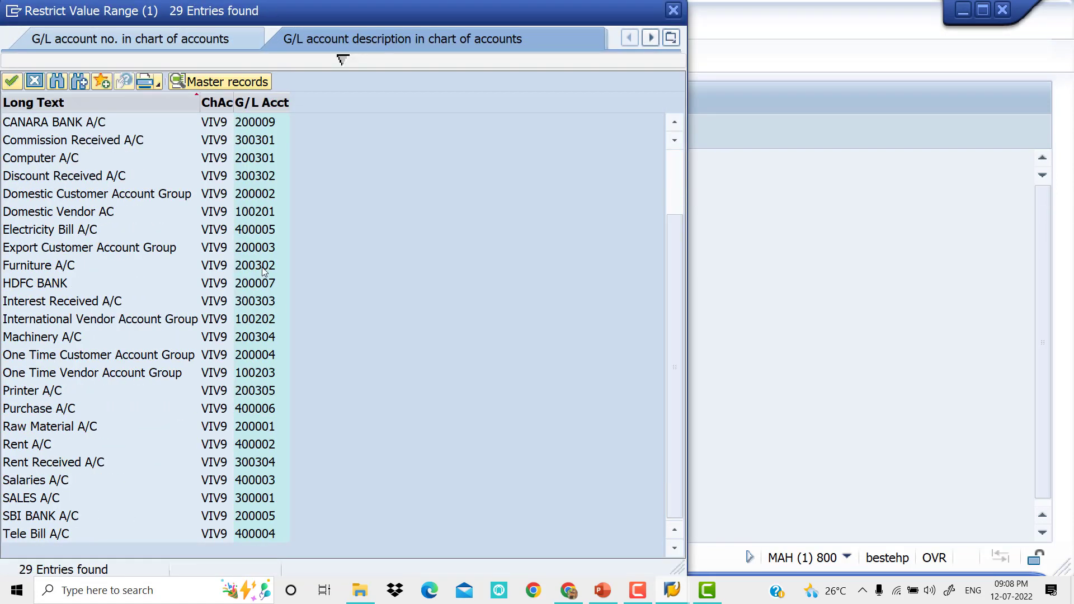
double_click(63, 446)
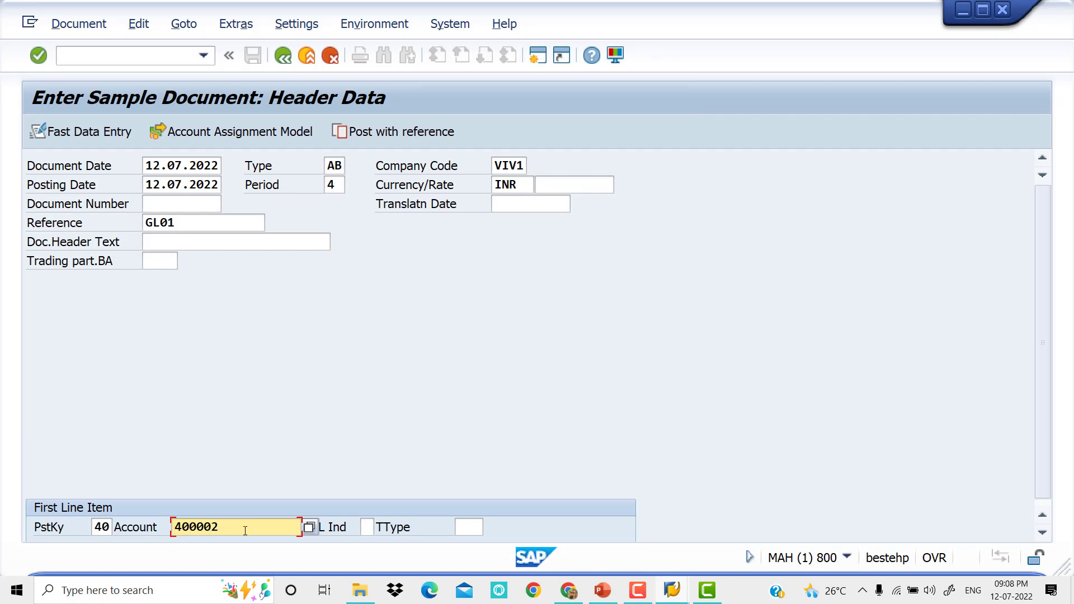
key(Return)
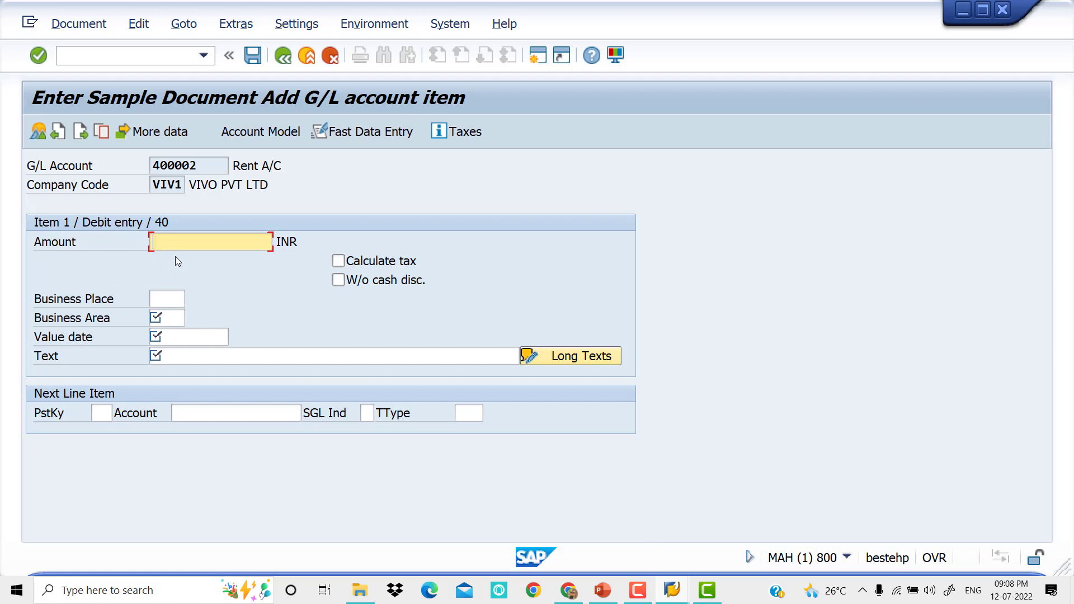
Set the rent debit item's amount to 100000 INR and its business area to VIV0
text(1)
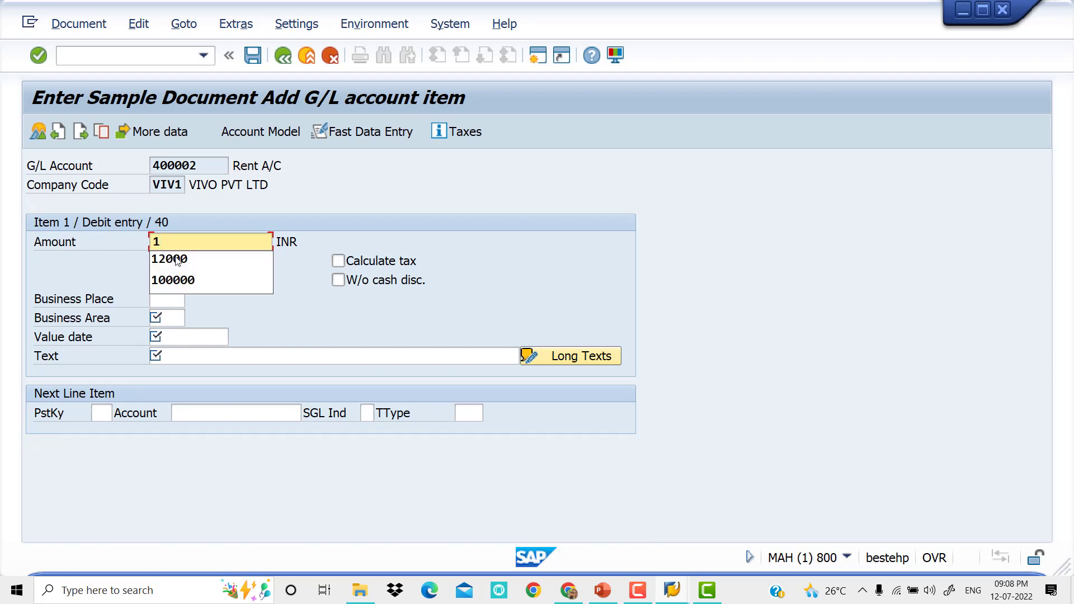
key(BackSpace)
text(1000)
click(174, 259)
key(Tab)
key(Tab)
key(Tab)
key(Tab)
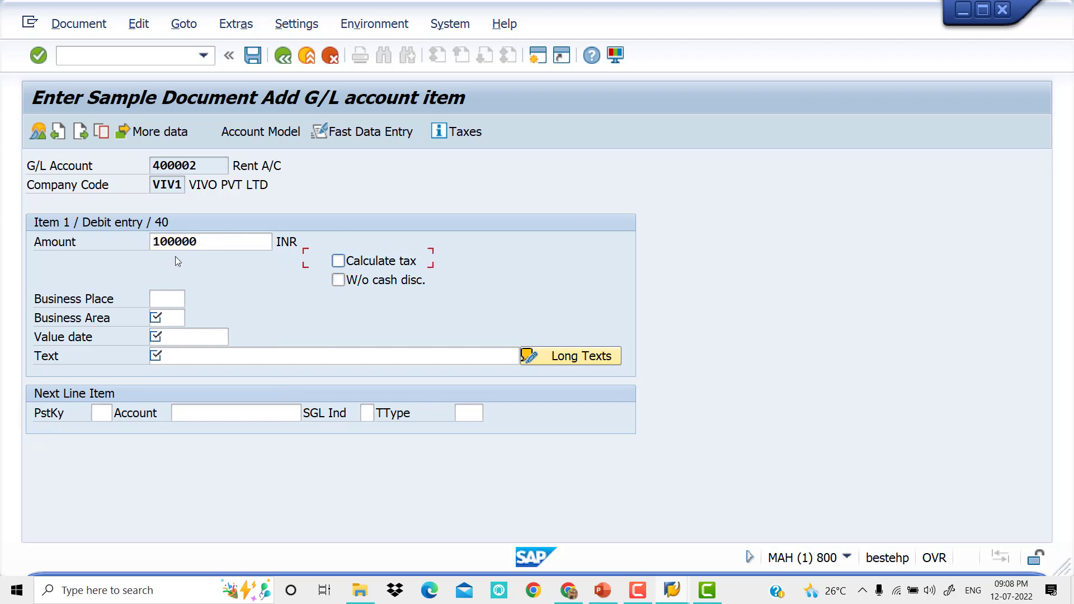
key(Down)
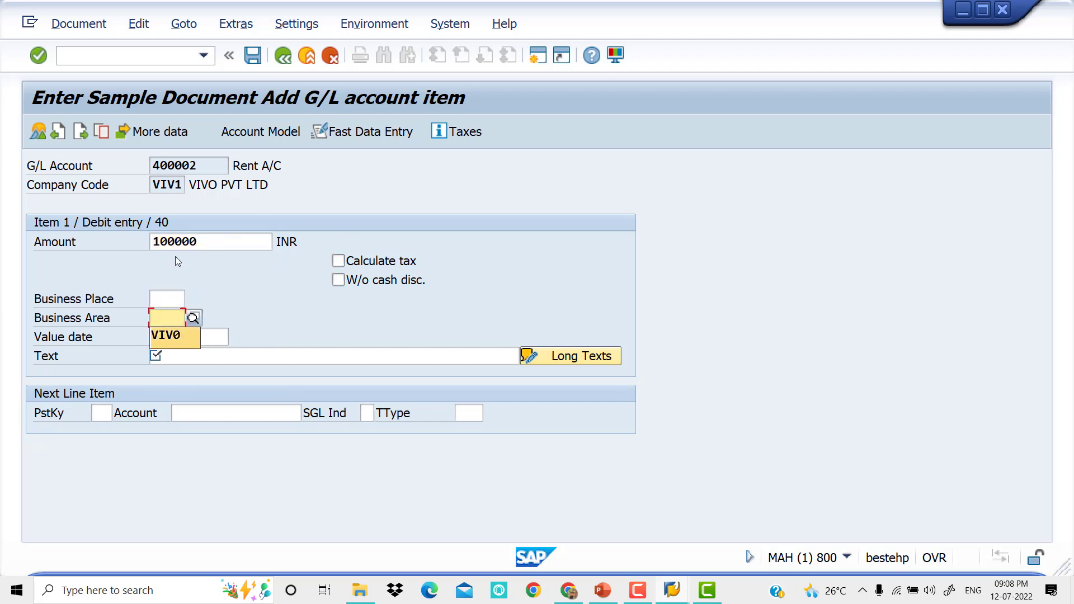
key(Return)
key(Tab)
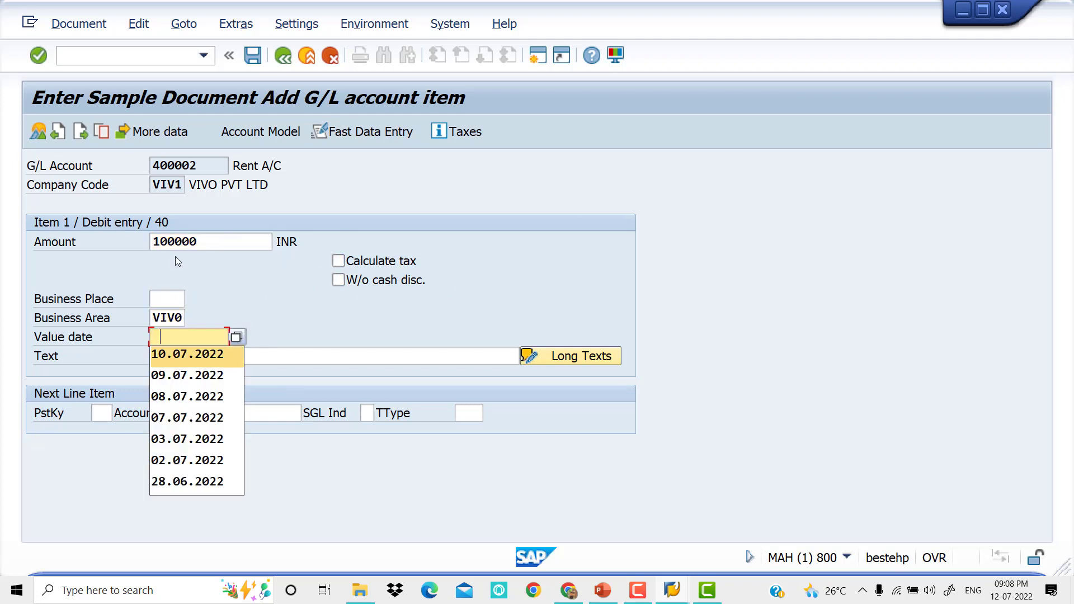
Give the rent debit item the value date 12.07.2022 and the text RENT A/C
text(12.)
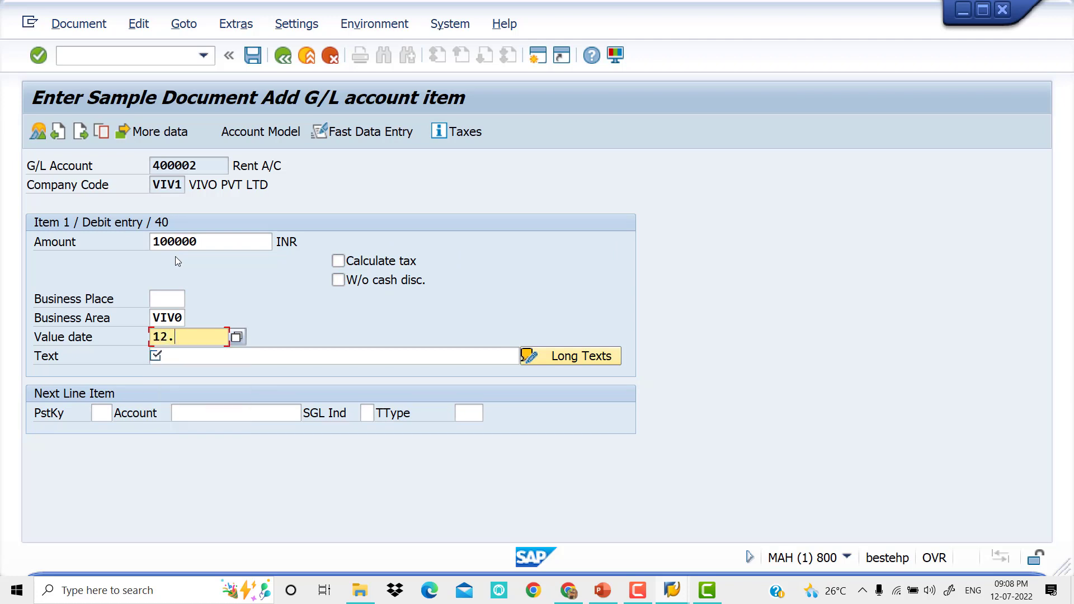
text(07.2022)
key(Tab)
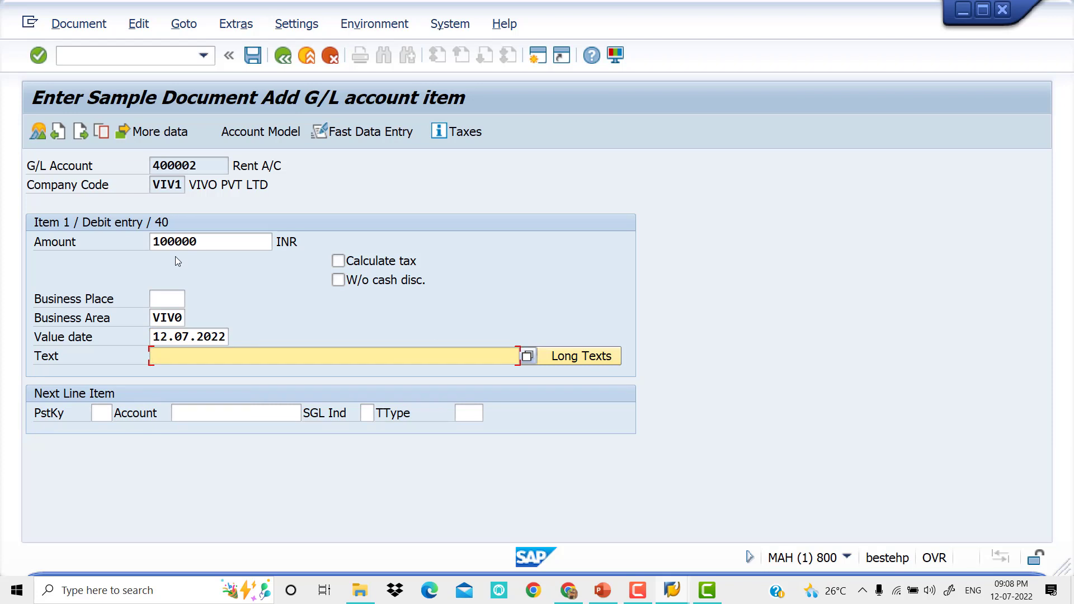
text(SRE)
key(BackSpace)
key(BackSpace)
key(BackSpace)
text(re)
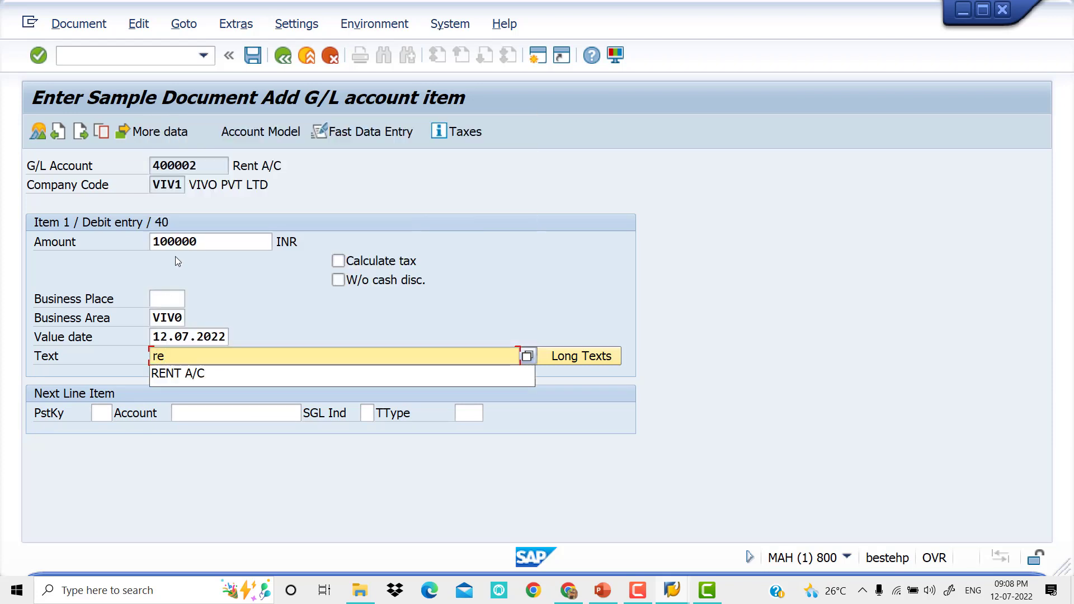
key(Down)
key(Tab)
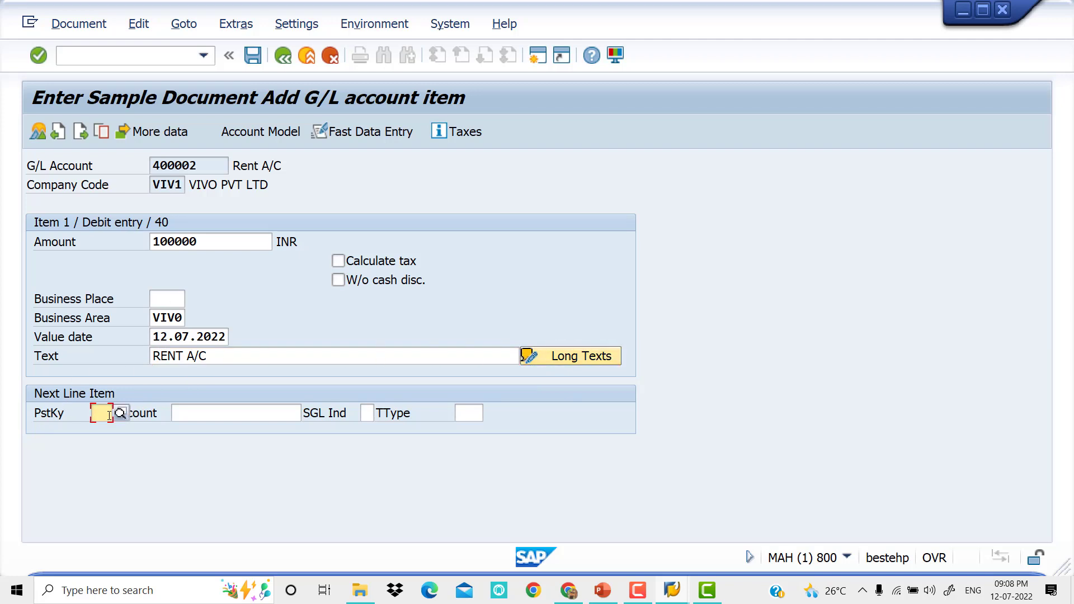
Start the second line item with posting key 50 and the HDFC BANK general ledger account from chart of accounts VIV9
text(50)
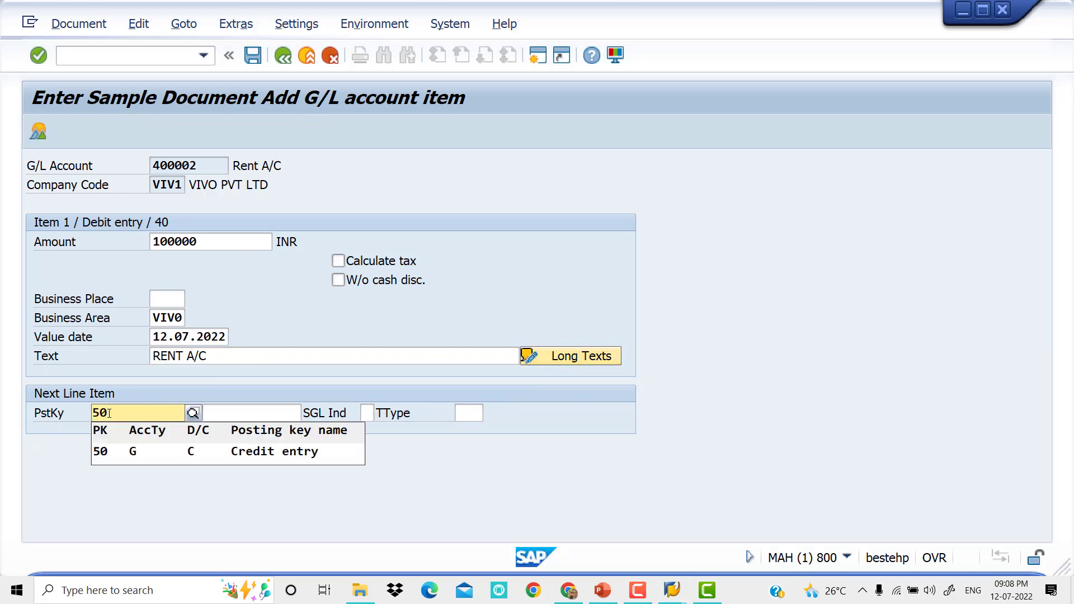
key(Return)
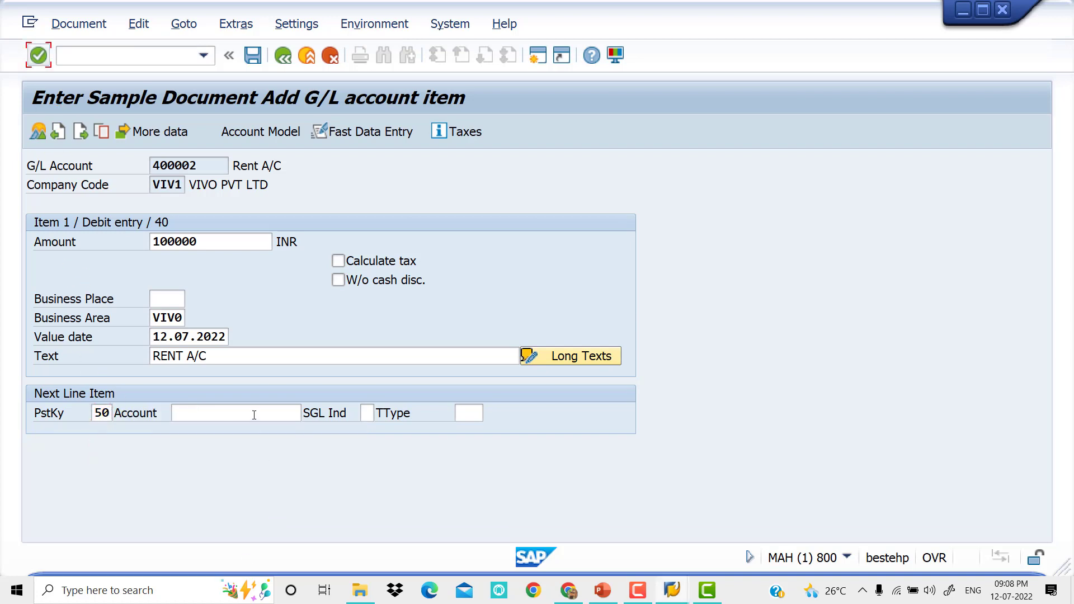
click(281, 420)
click(314, 413)
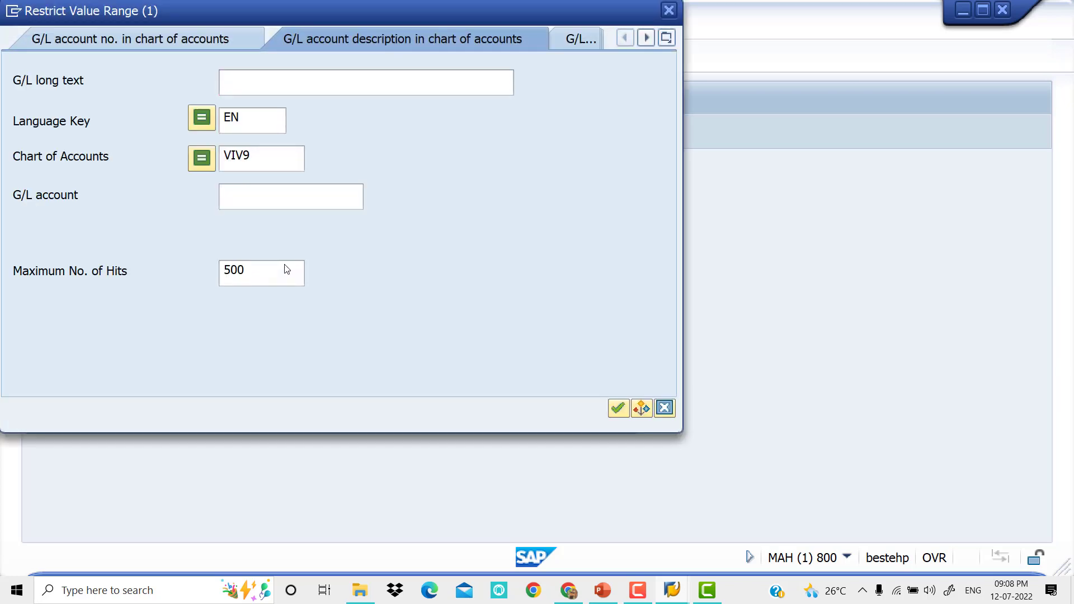
key(Return)
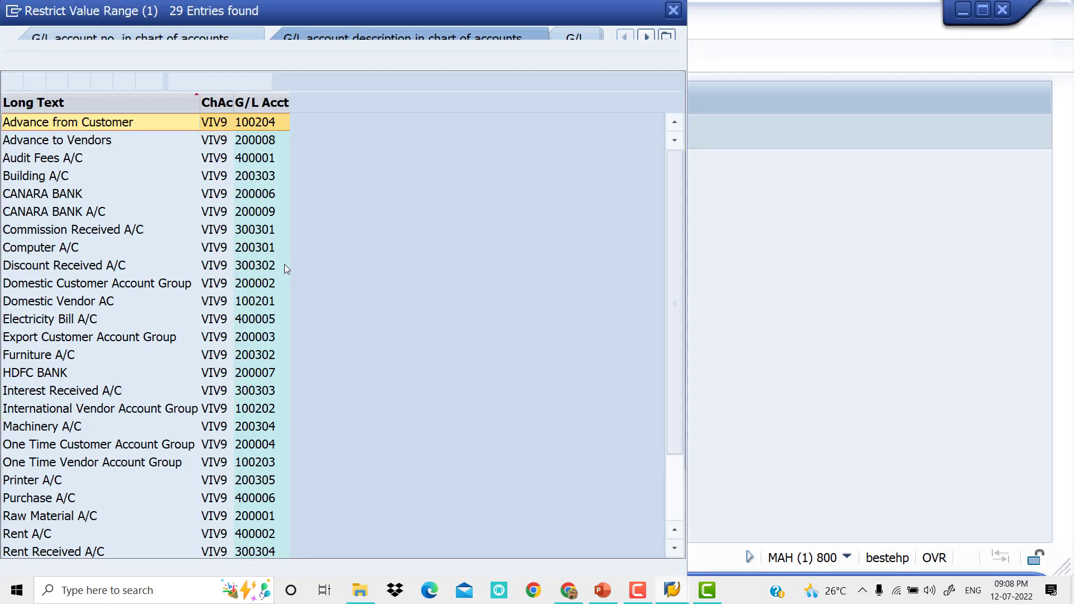
key(Down)
key(Down)
key(Down)
key(Down)
key(Down)
key(Down)
key(Down)
key(Down)
key(Down)
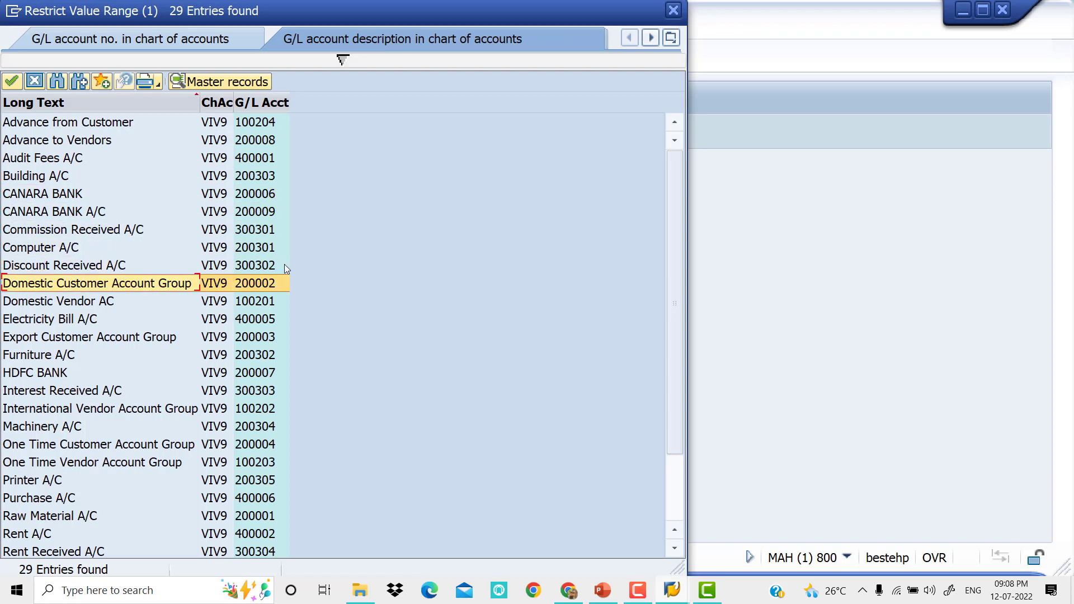
key(Down)
key(Down)
key(Down)
key(Down)
key(Down)
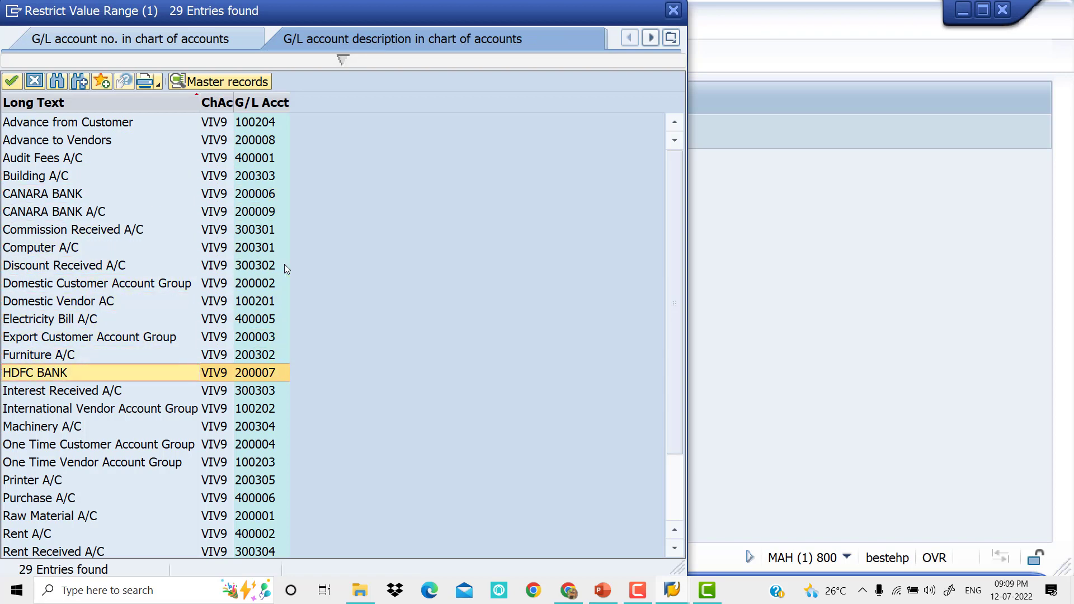
key(Return)
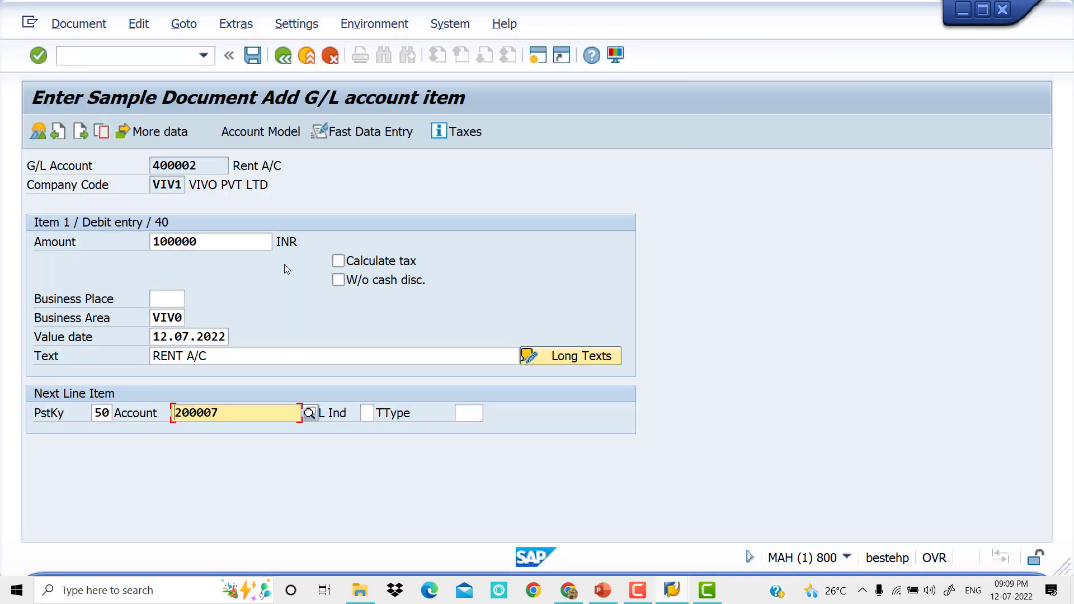
key(Return)
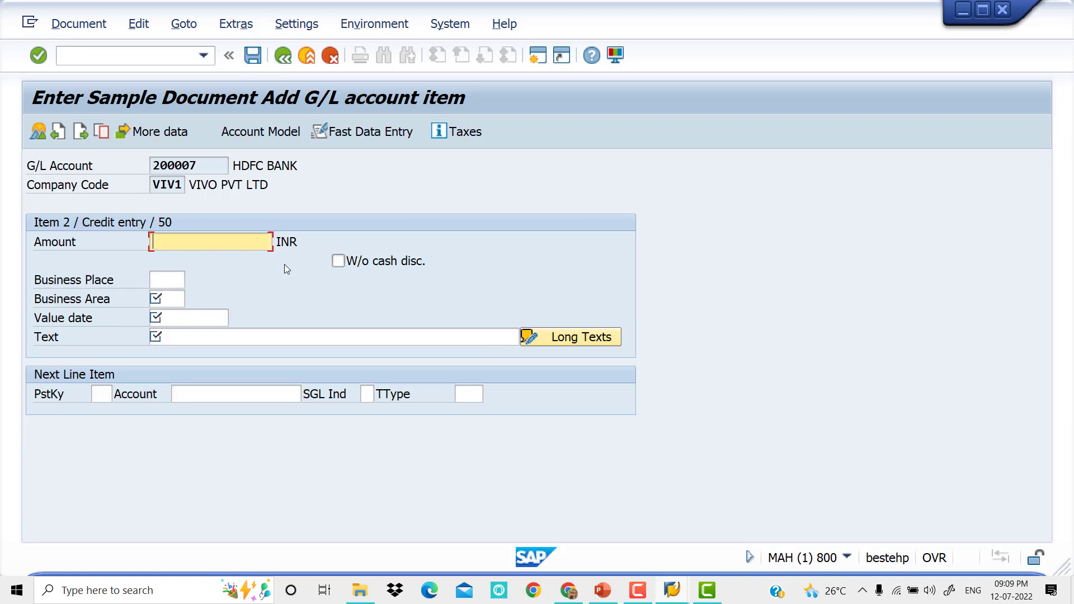
Fill the HDFC BANK credit item with amount *, business area VIV0 and value date 12.07.2022
text(*)
key(Tab)
key(Tab)
key(Tab)
key(Down)
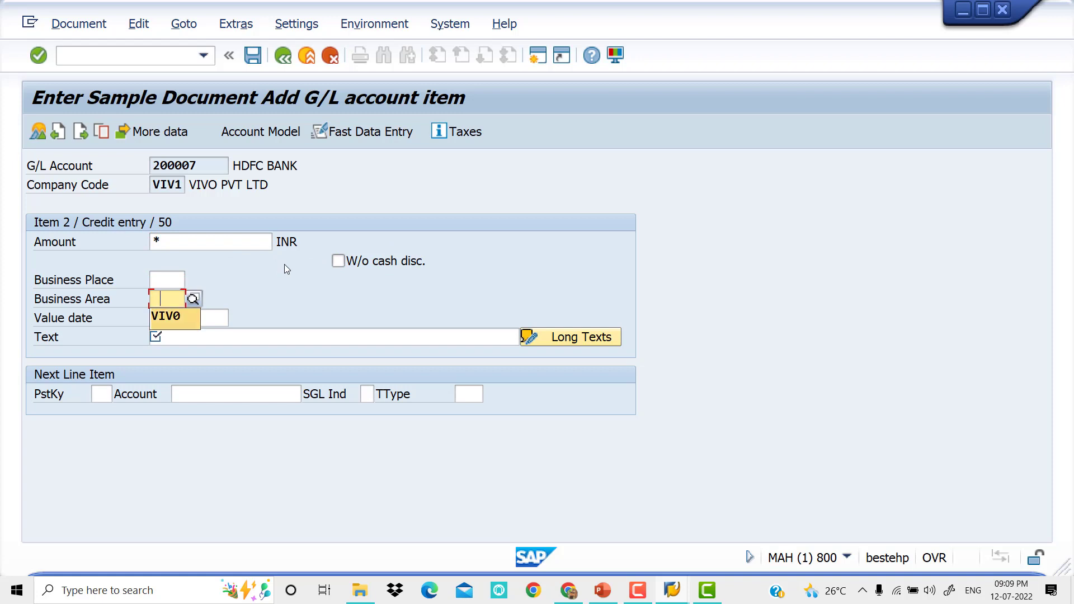
key(Tab)
key(Down)
key(Tab)
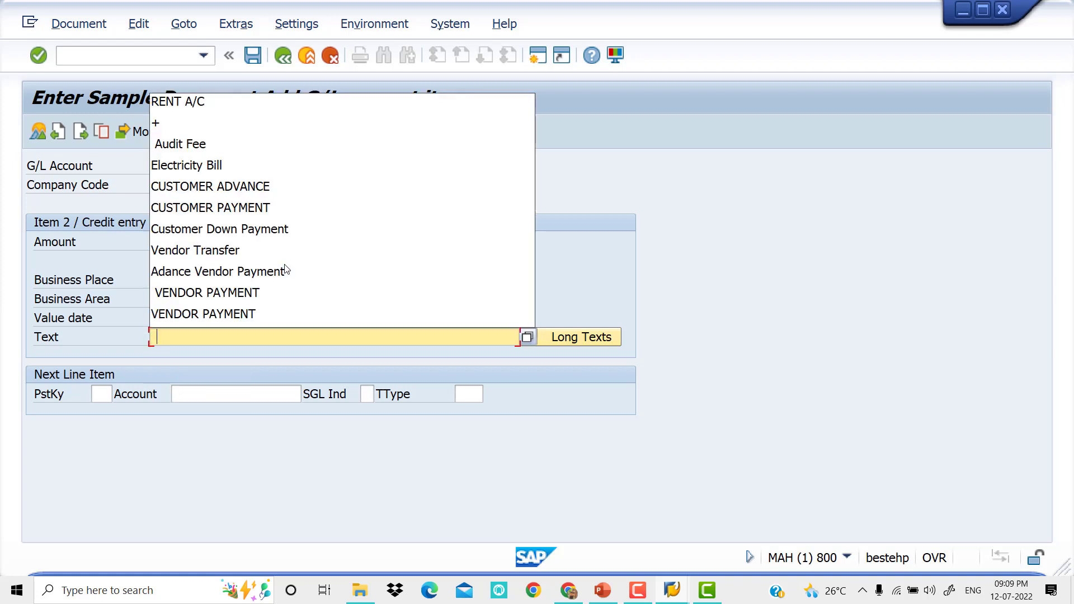
Enter RENT A/C as the credit item's text and post the sample document
key(Down)
key(Down)
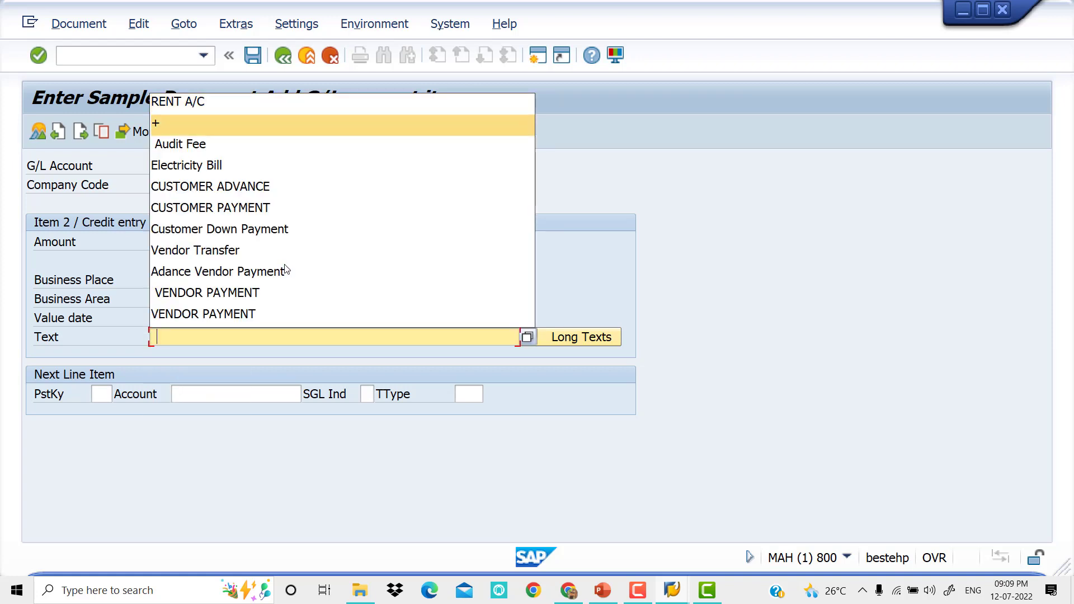
key(Return)
key(Return)
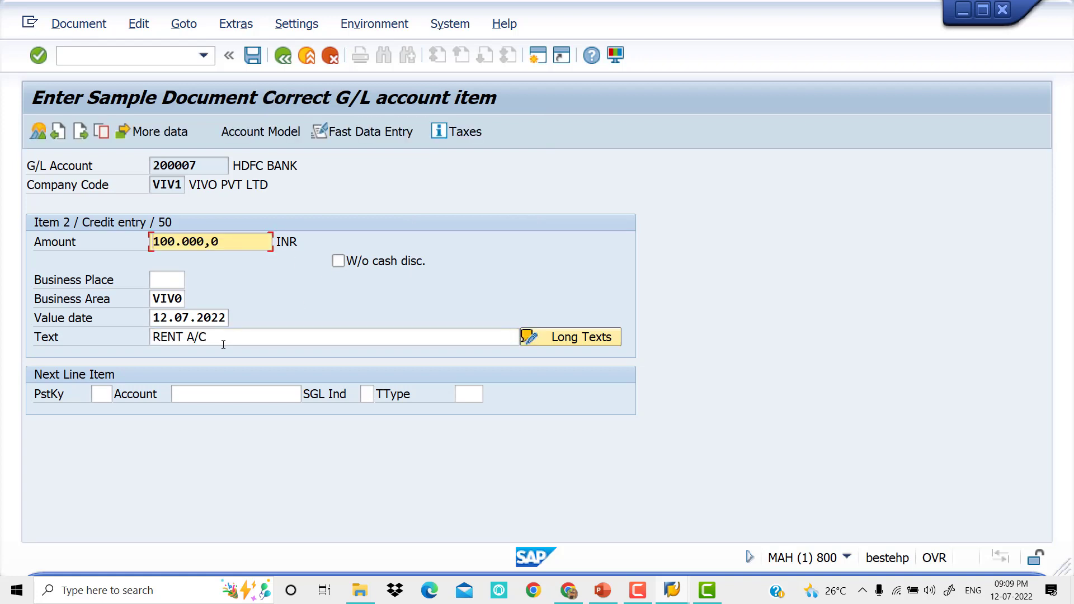
click(79, 25)
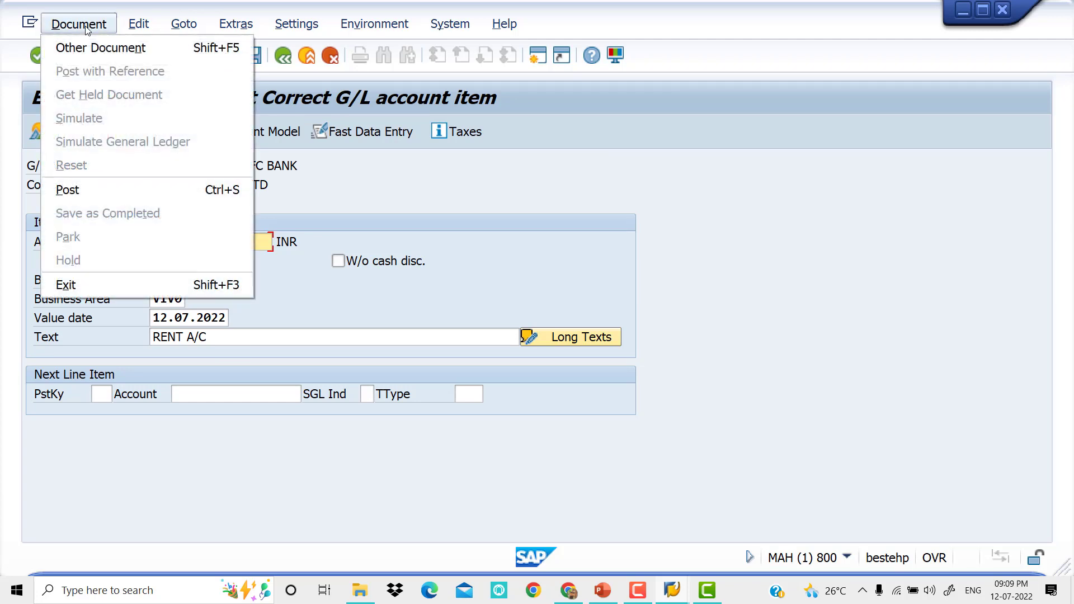
click(102, 193)
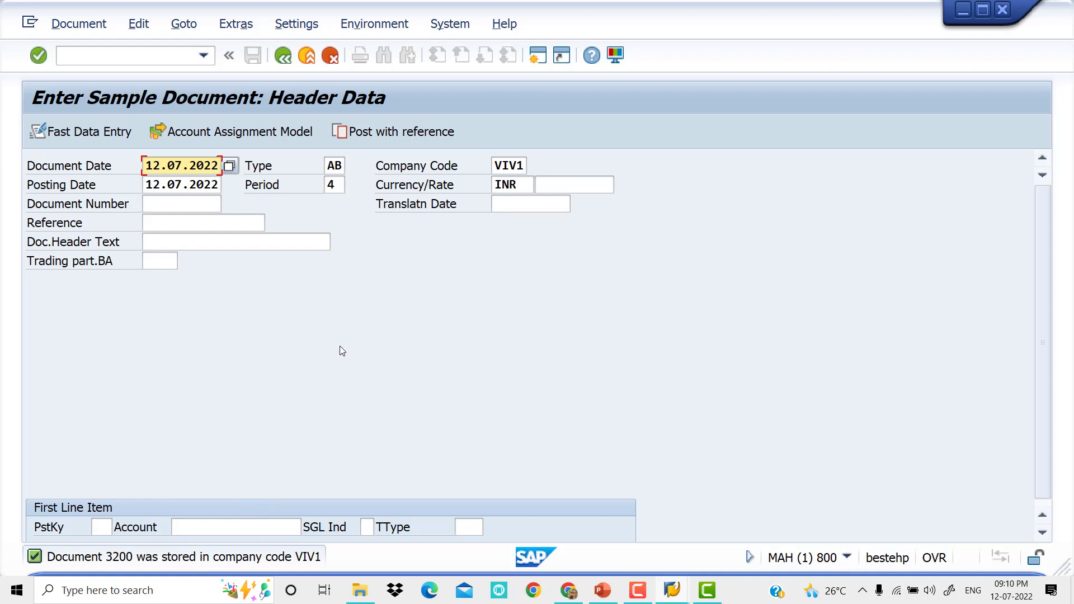
Check the GL posting transaction code on the PowerPoint slide, return to SAP and open G/L account posting with /NF-02
click(603, 590)
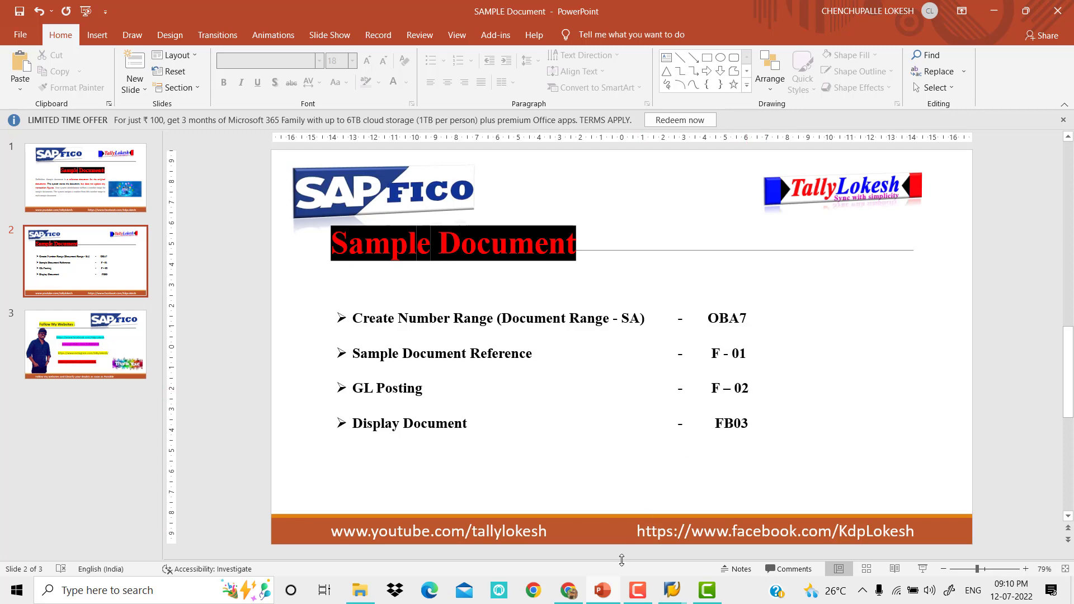
click(671, 590)
click(685, 554)
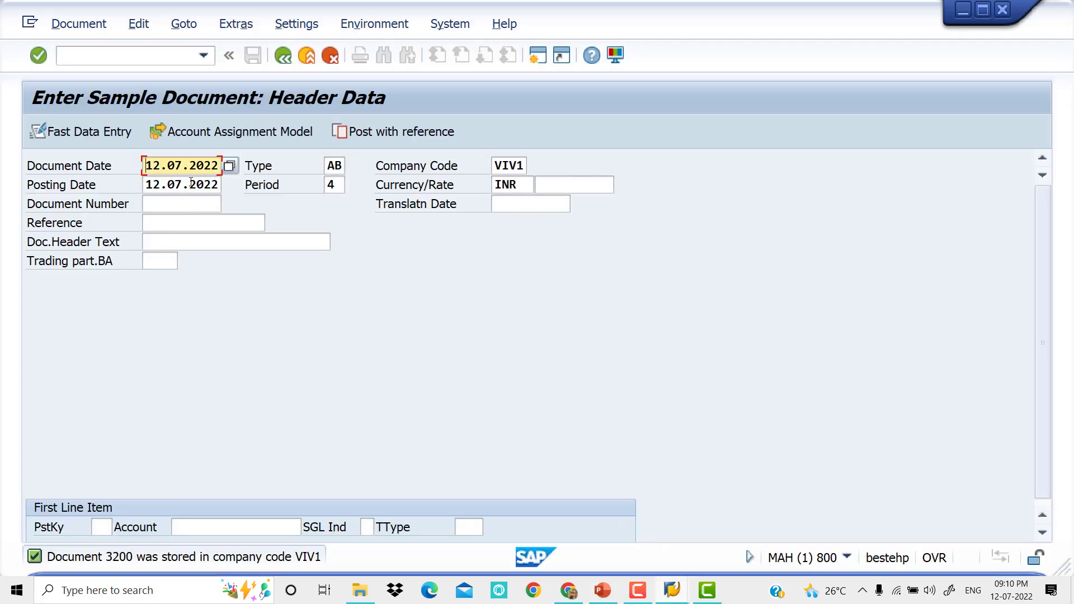
click(151, 58)
text(/)
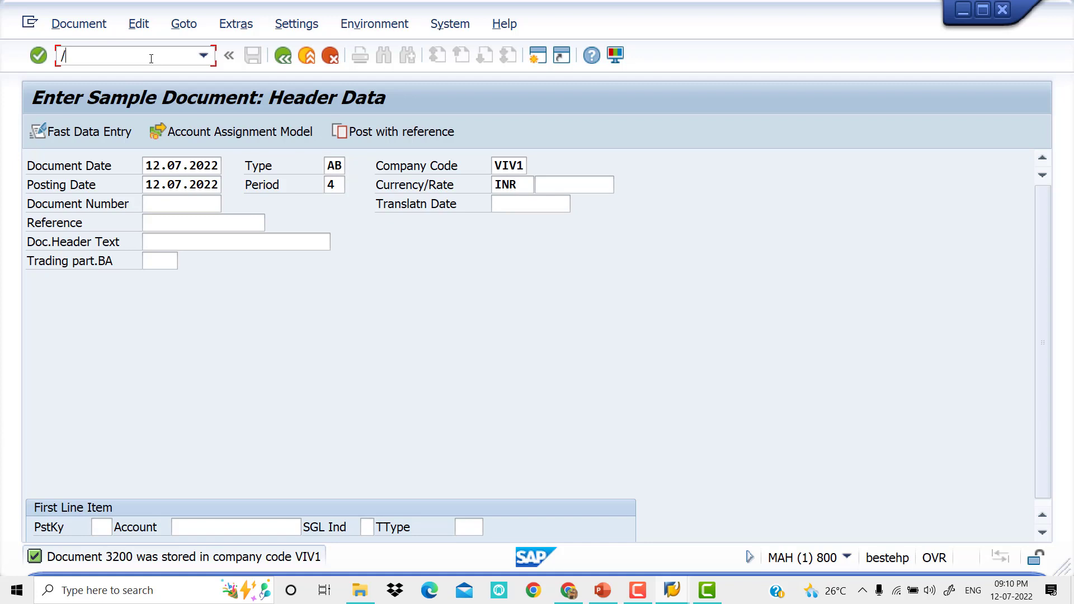
text(nf)
key(BackSpace)
key(BackSpace)
text(NF-02)
key(Return)
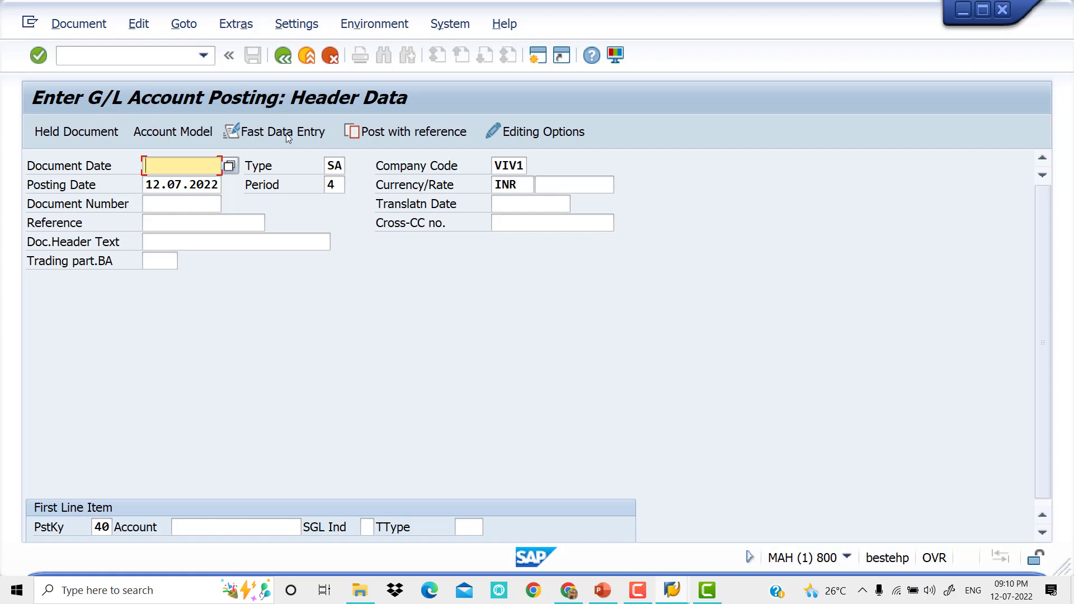
Set the G/L account posting's document date to 12.07.2022 and go through the remaining header fields
key(BackSpace)
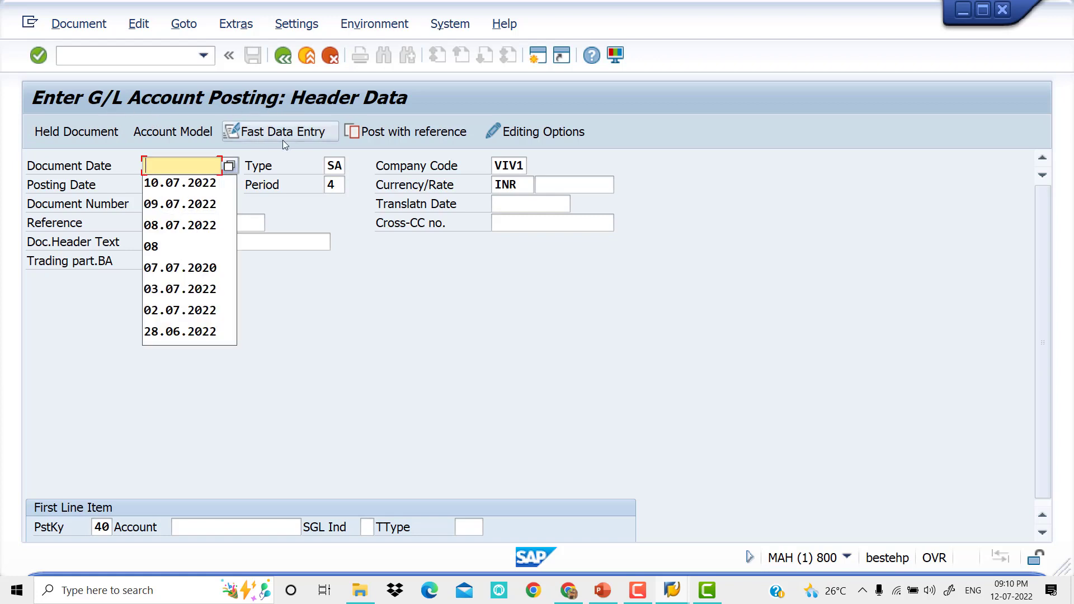
text(12)
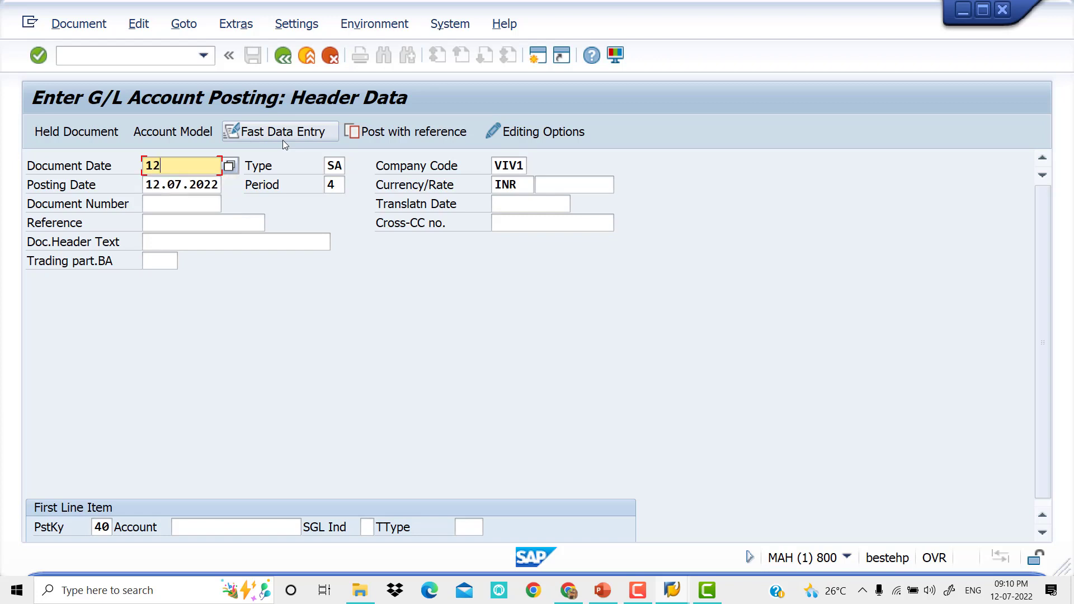
text(.07.202)
text(2)
key(Tab)
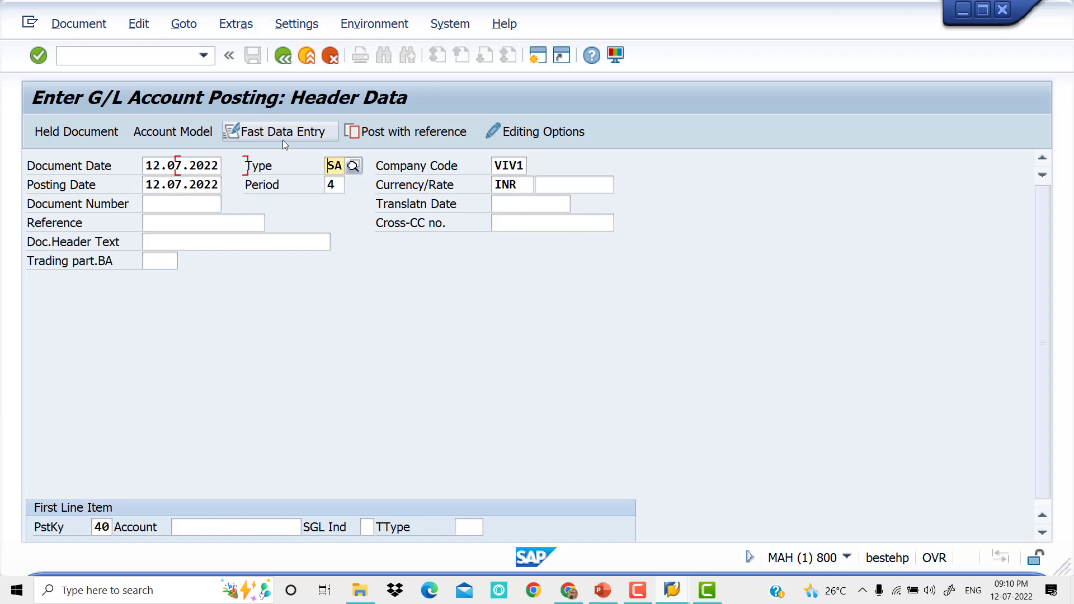
key(Tab)
key(Tab)
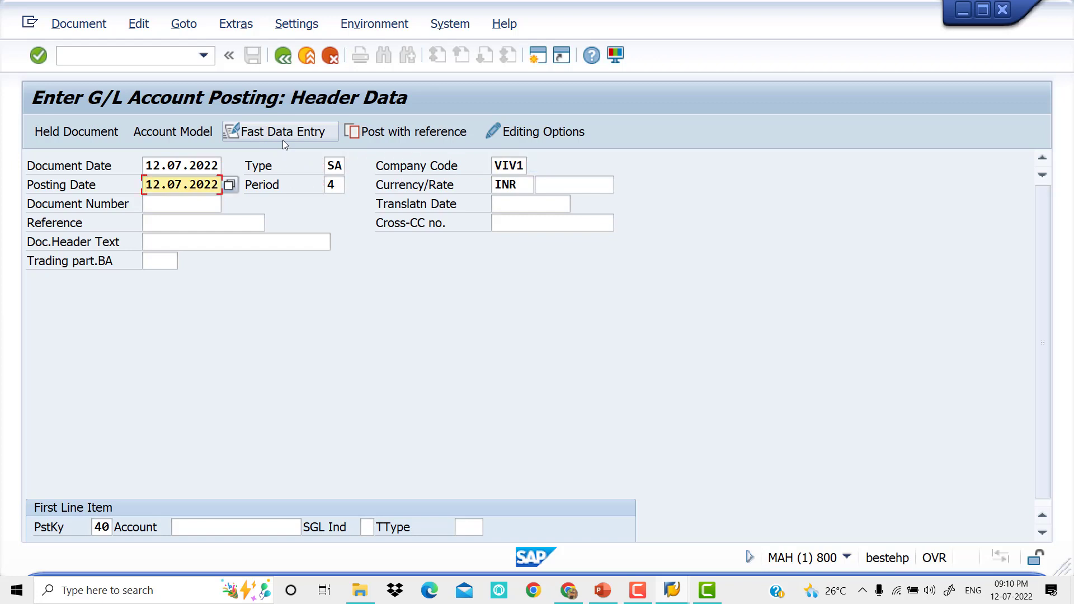
key(Tab)
key(Tab)
key(Tab)
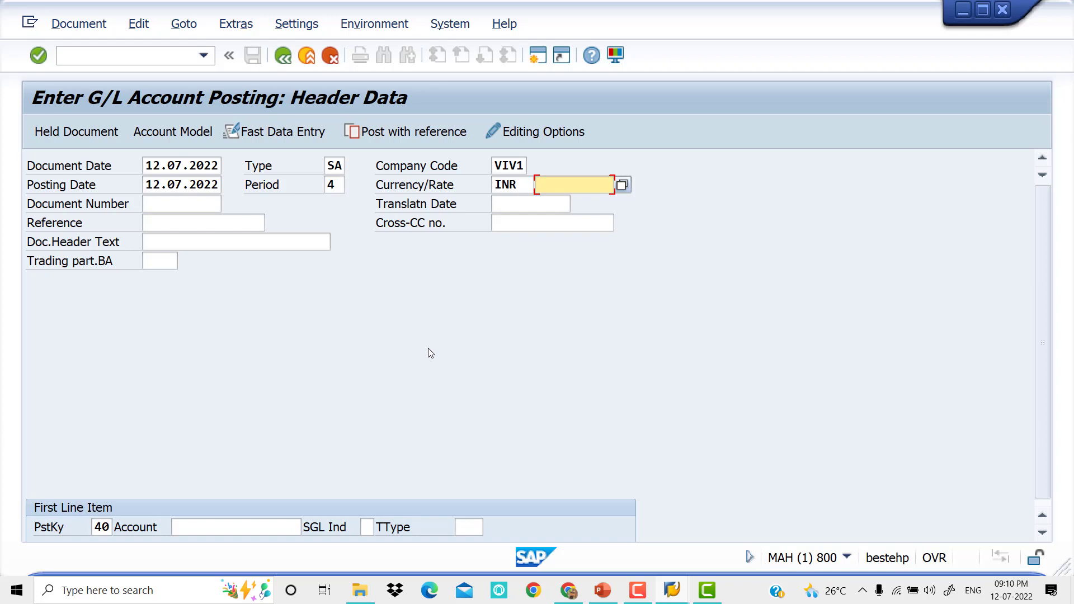
Post with reference to sample document 3200 in company code VIV1, fiscal year 2022, without proposing amounts
click(420, 132)
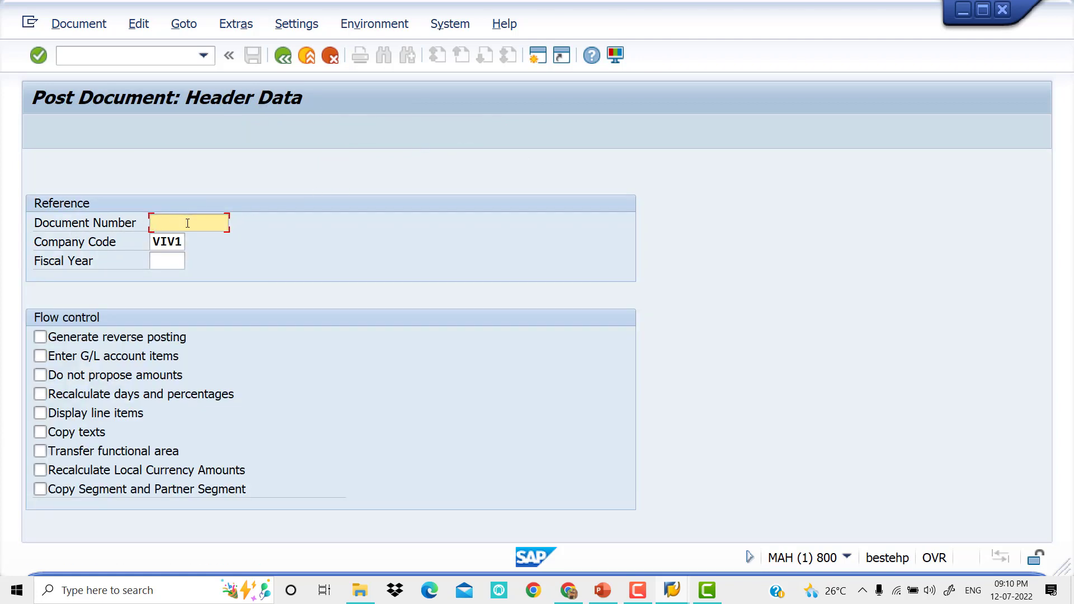
text(3200)
key(Tab)
key(Tab)
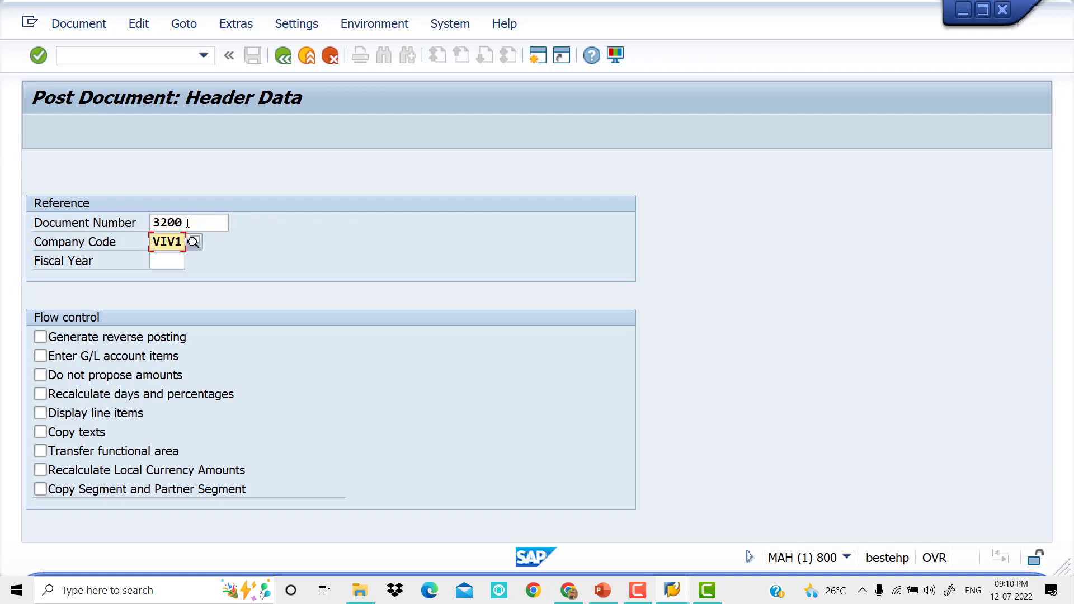
text(2022)
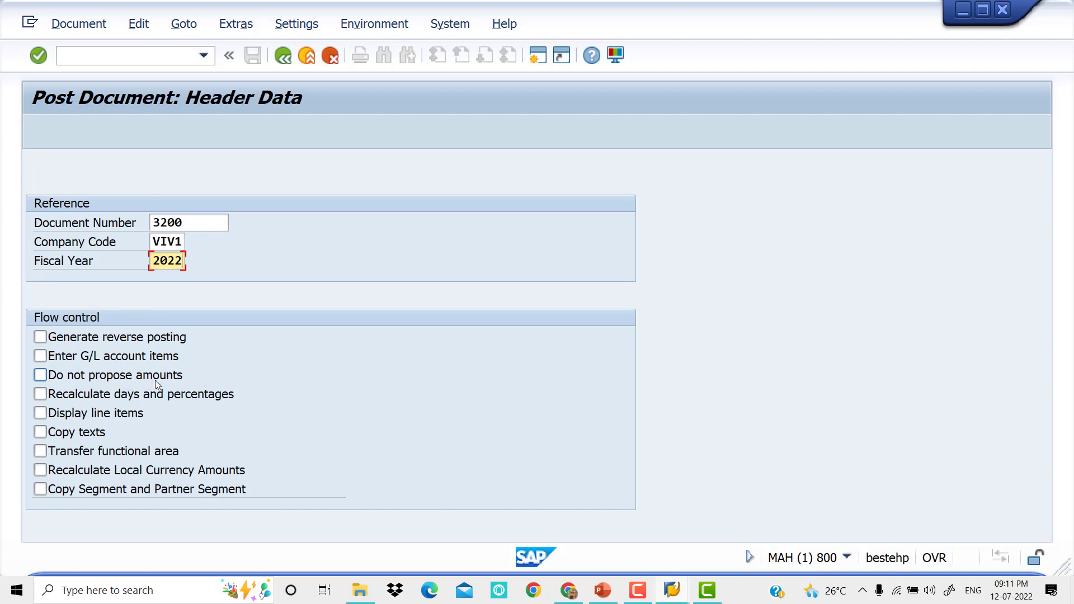
click(39, 378)
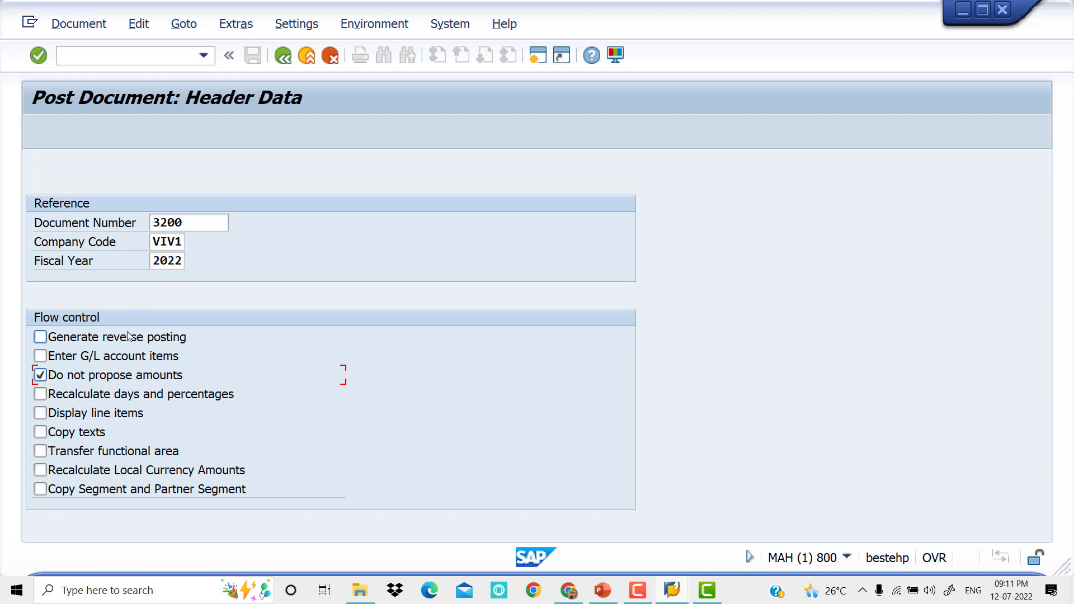
key(Return)
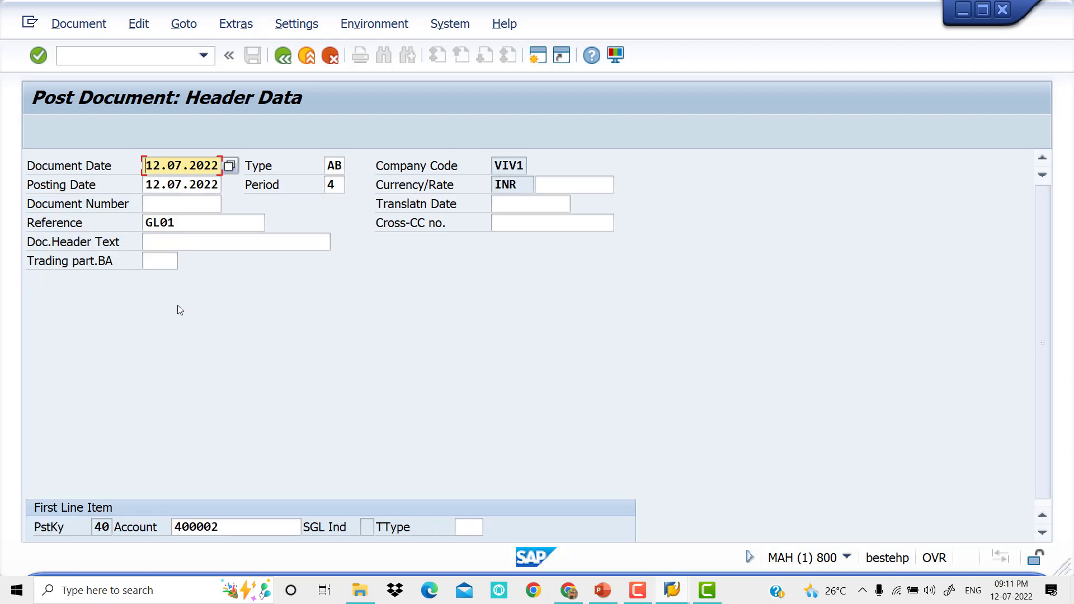
Accept the copied header and enter amounts of 150000 for the Rent A/C debit and * for the HDFC BANK credit
click(189, 225)
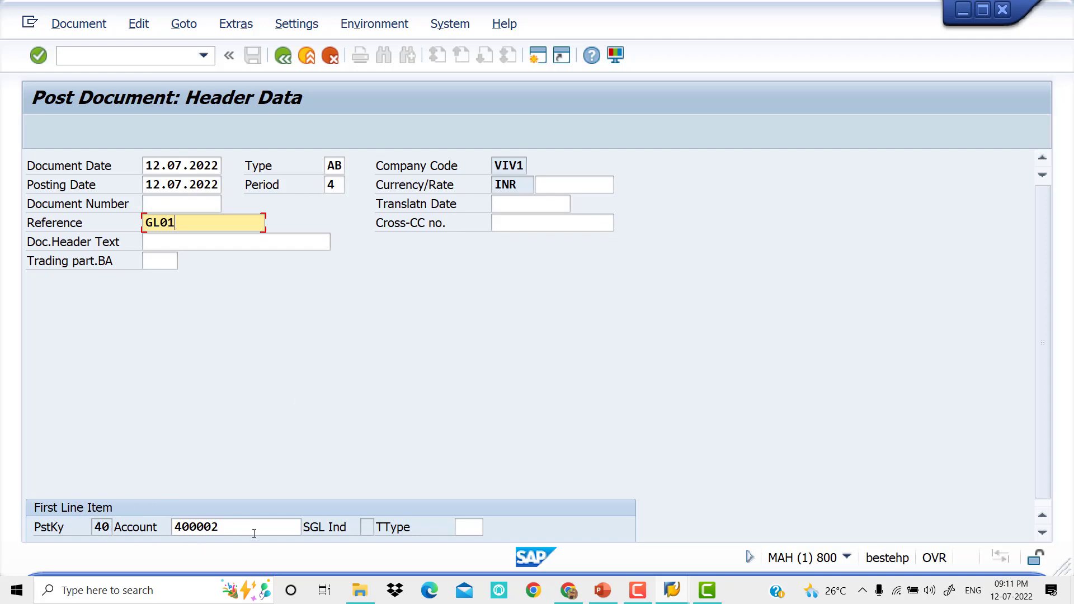
key(Return)
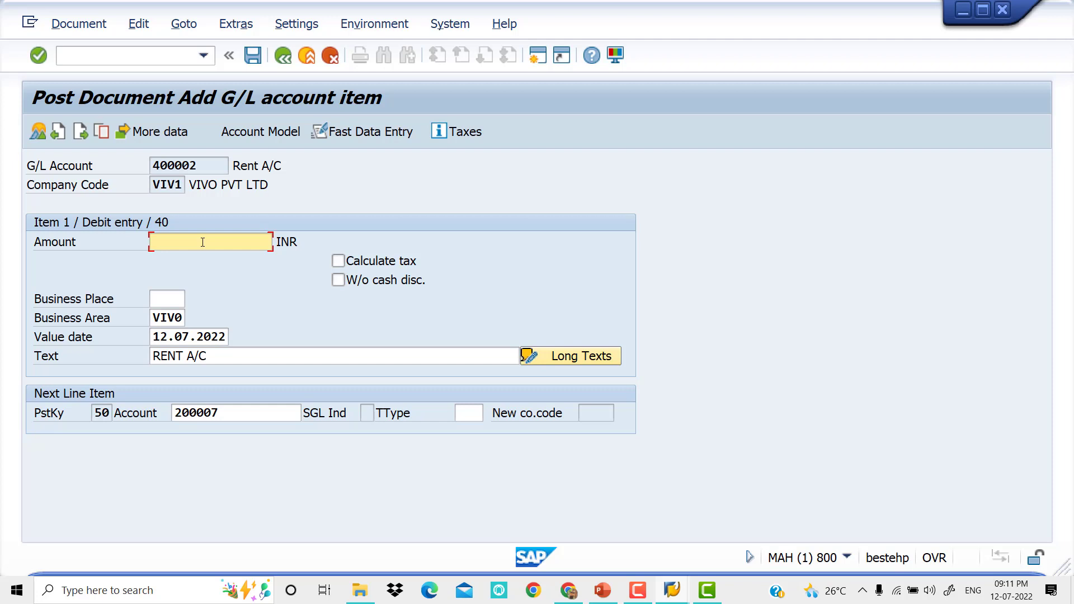
text(150000)
key(Return)
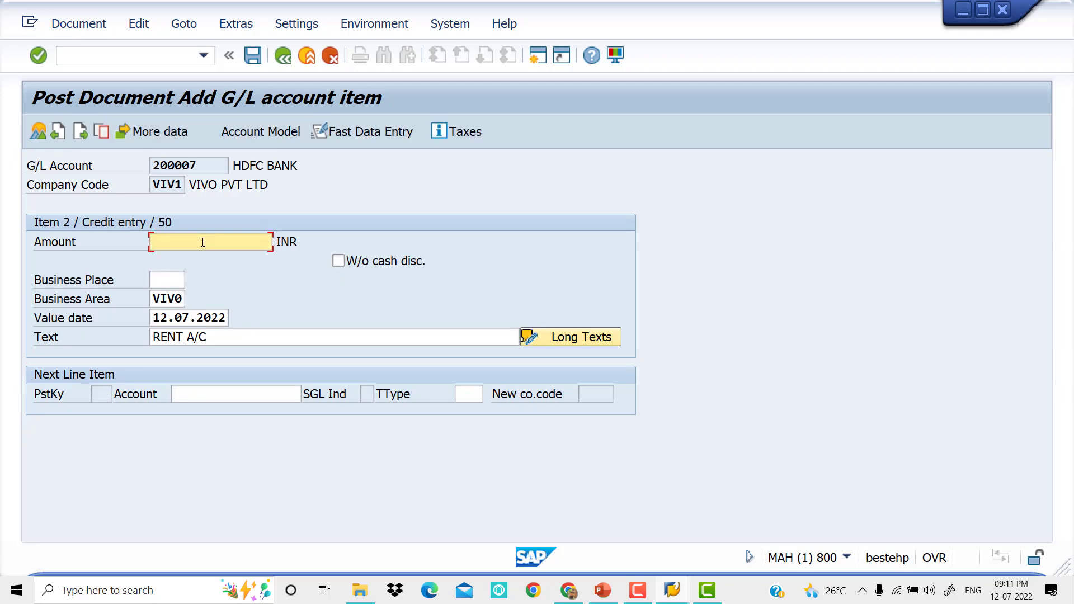
text(*)
key(Return)
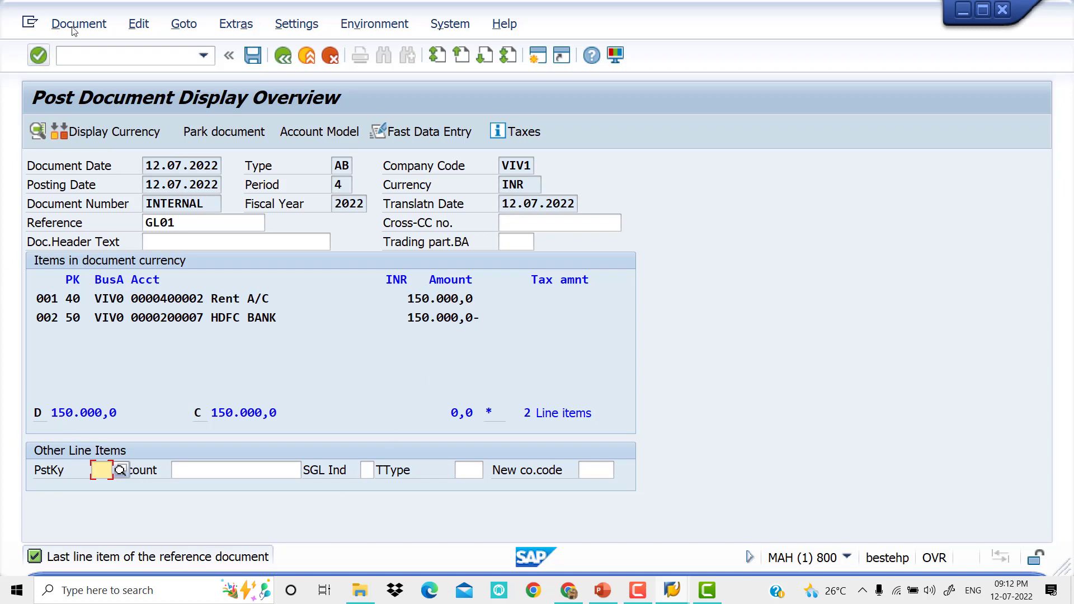
Post the G/L document with the Rent A/C and HDFC BANK items and acknowledge the posting information
click(89, 27)
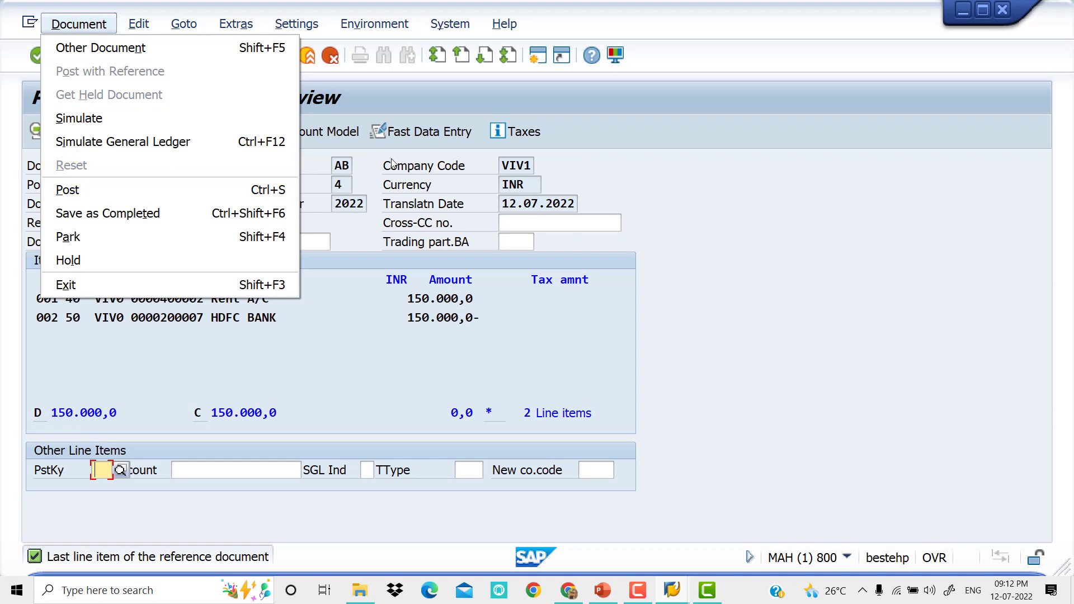
click(344, 85)
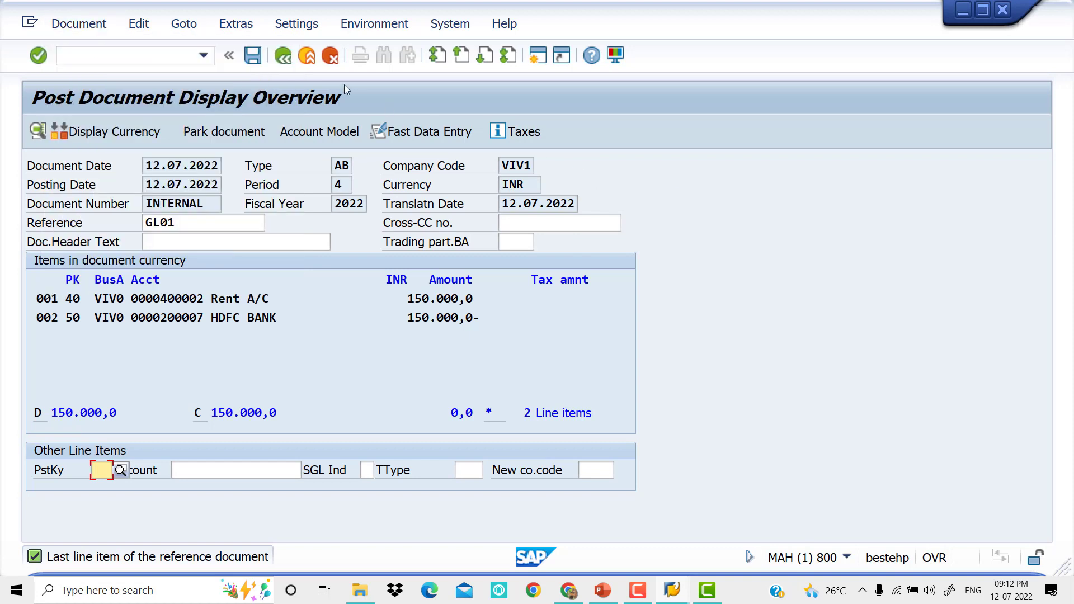
click(257, 59)
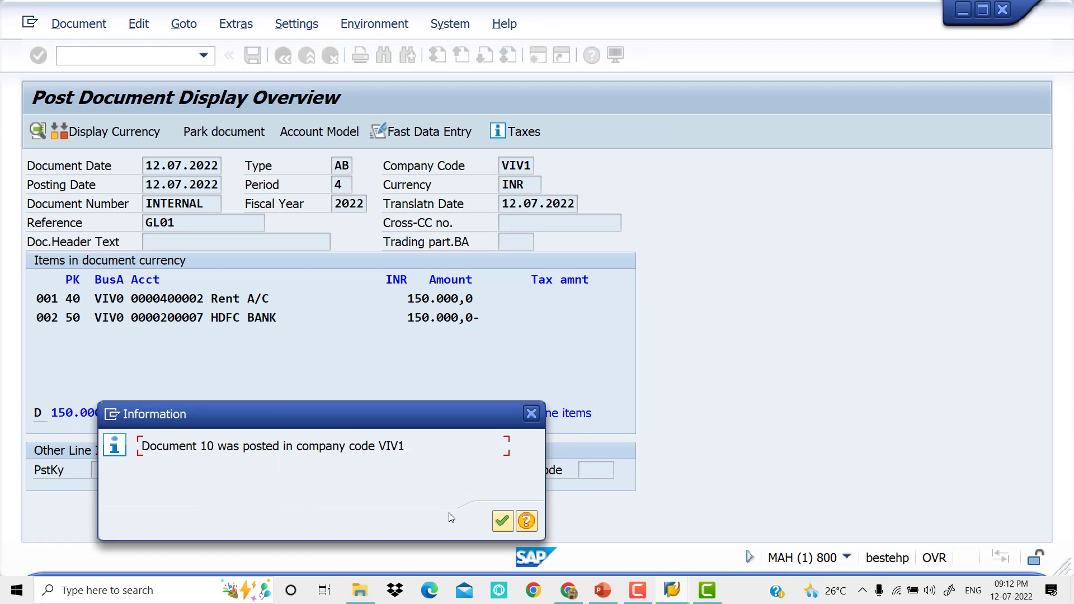
click(499, 521)
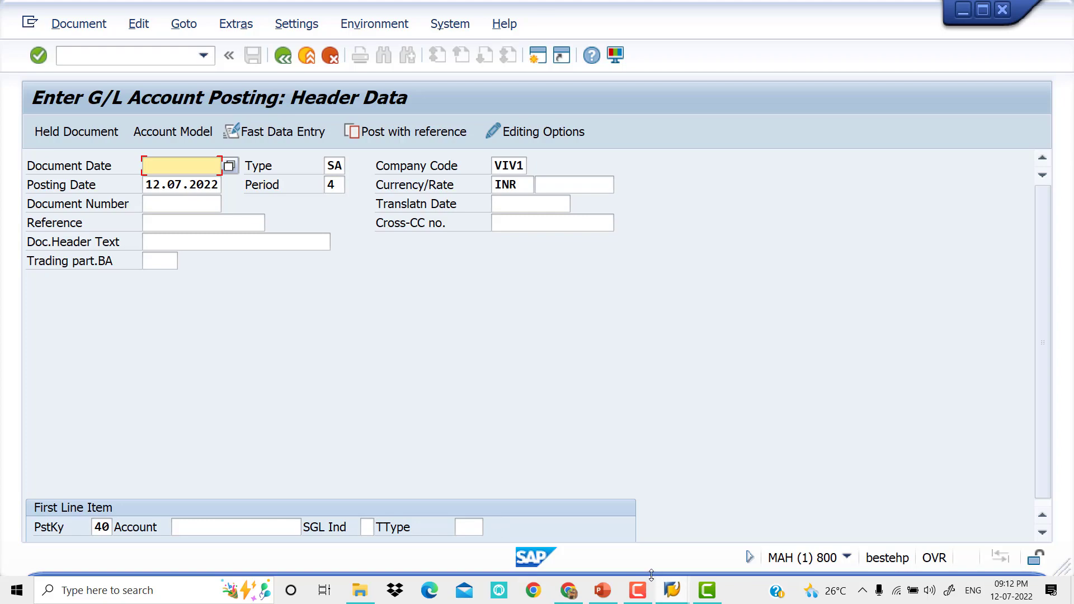
Check the display document transaction code on the PowerPoint slide, return to SAP and open document display with FB03
click(606, 591)
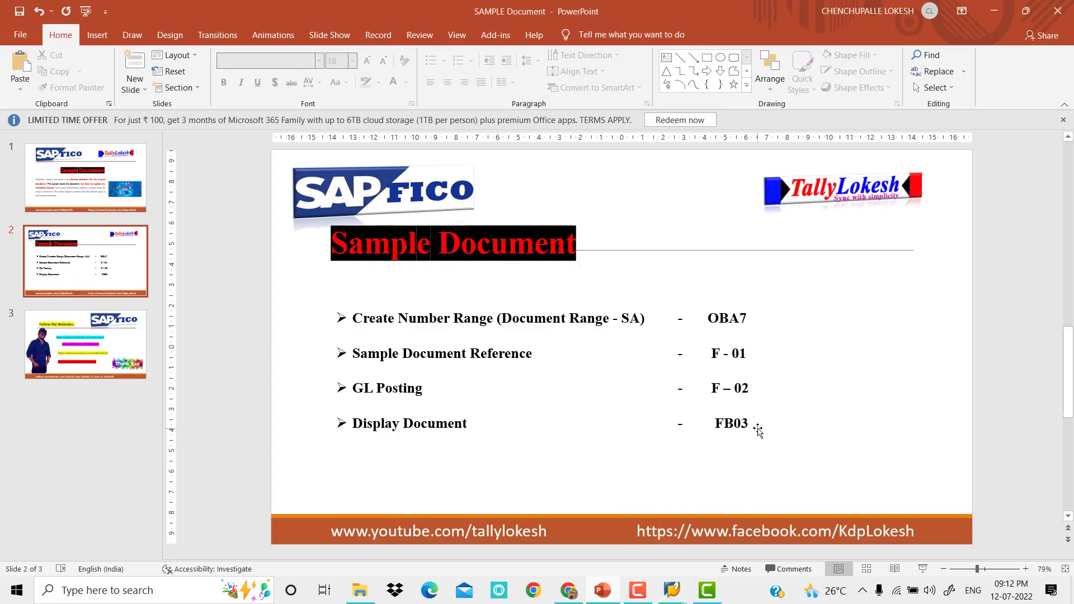
mouse_move(673, 591)
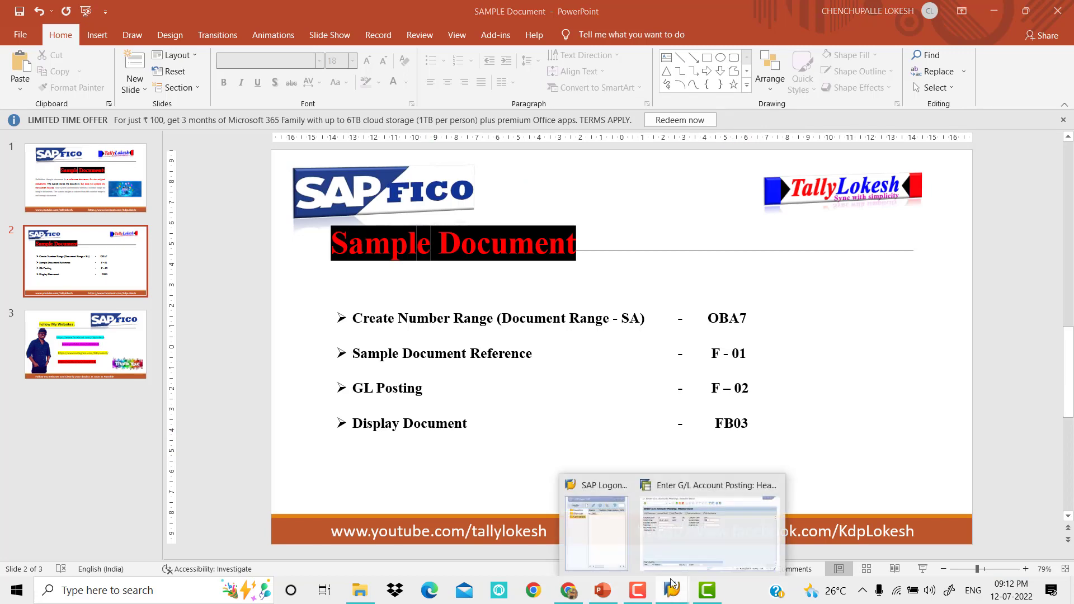
click(699, 506)
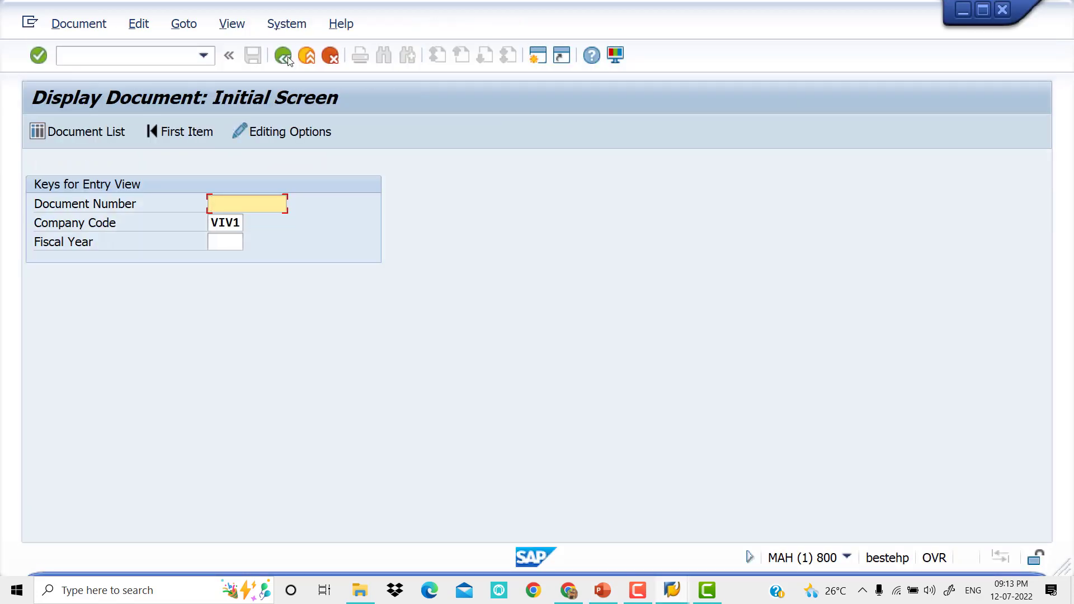
click(287, 58)
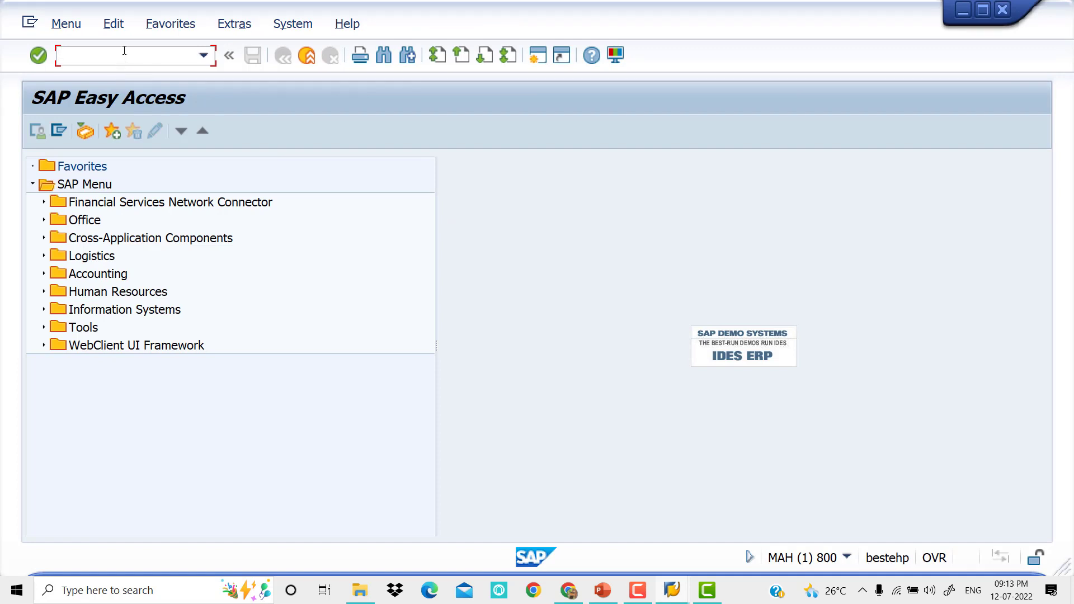
text(FB03)
key(Return)
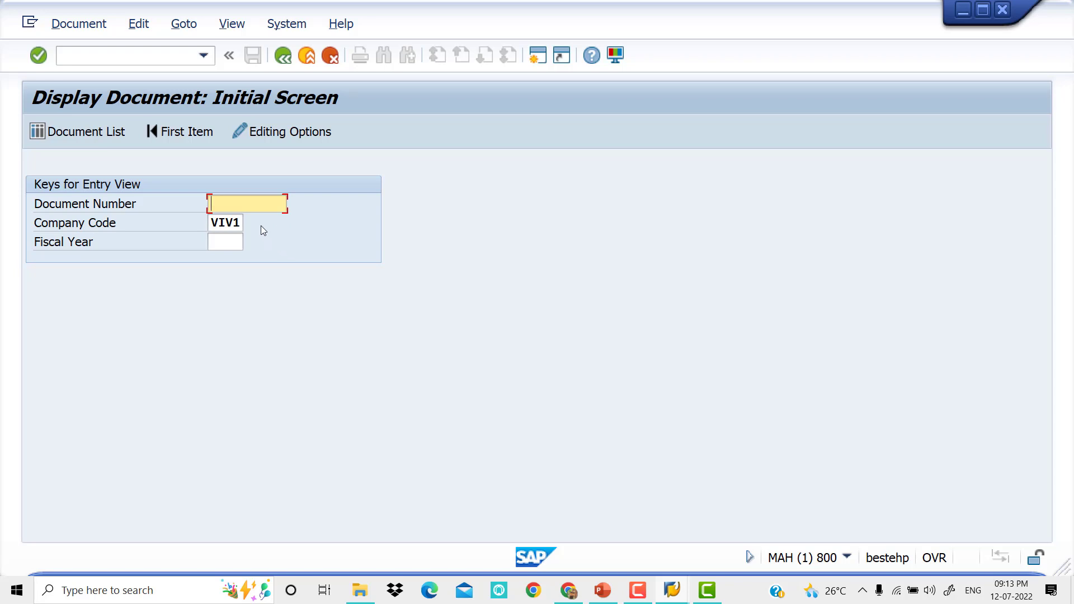
List the documents of company code VIV1 without further selection criteria and open document 10 of type AB
click(105, 138)
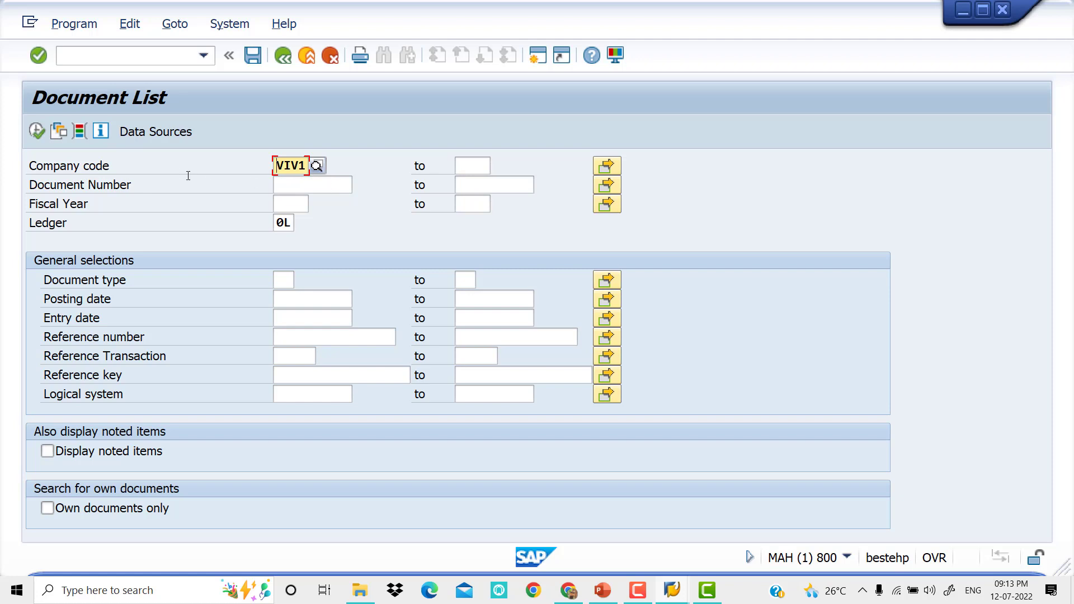
click(35, 133)
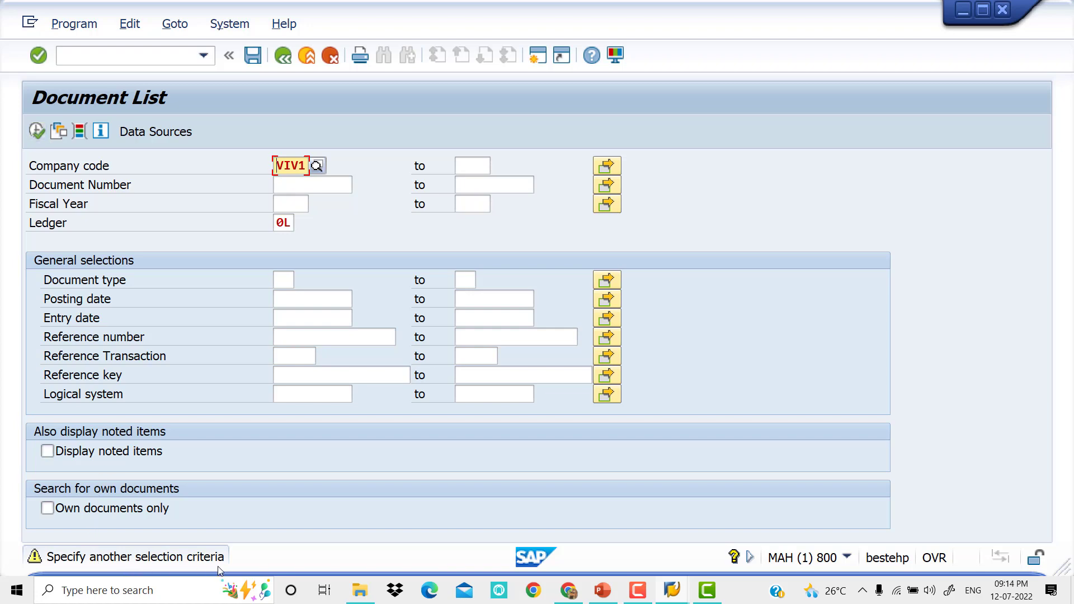
key(Return)
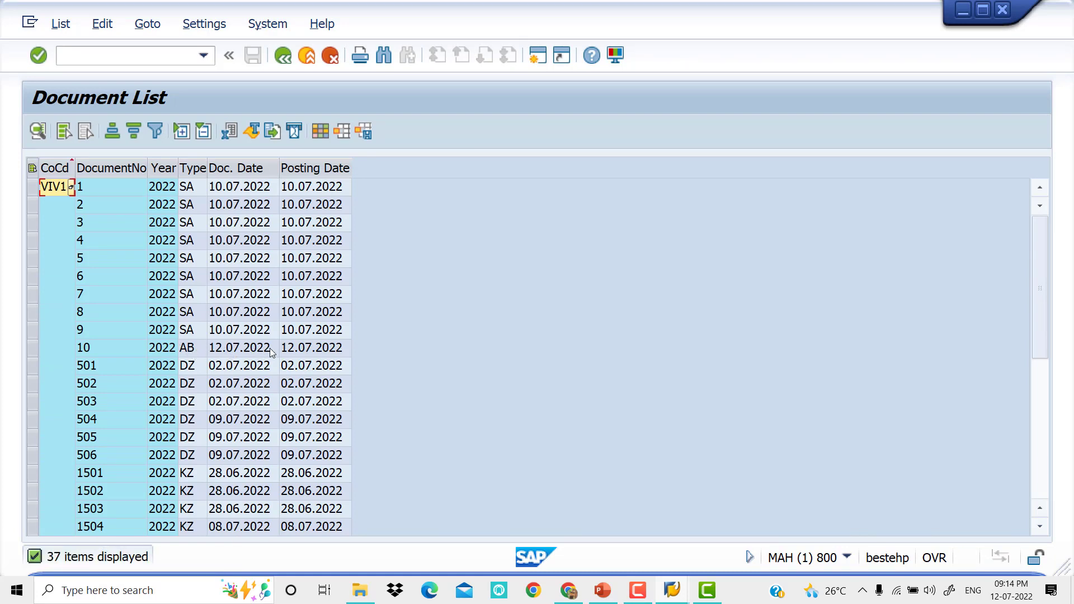
double_click(193, 350)
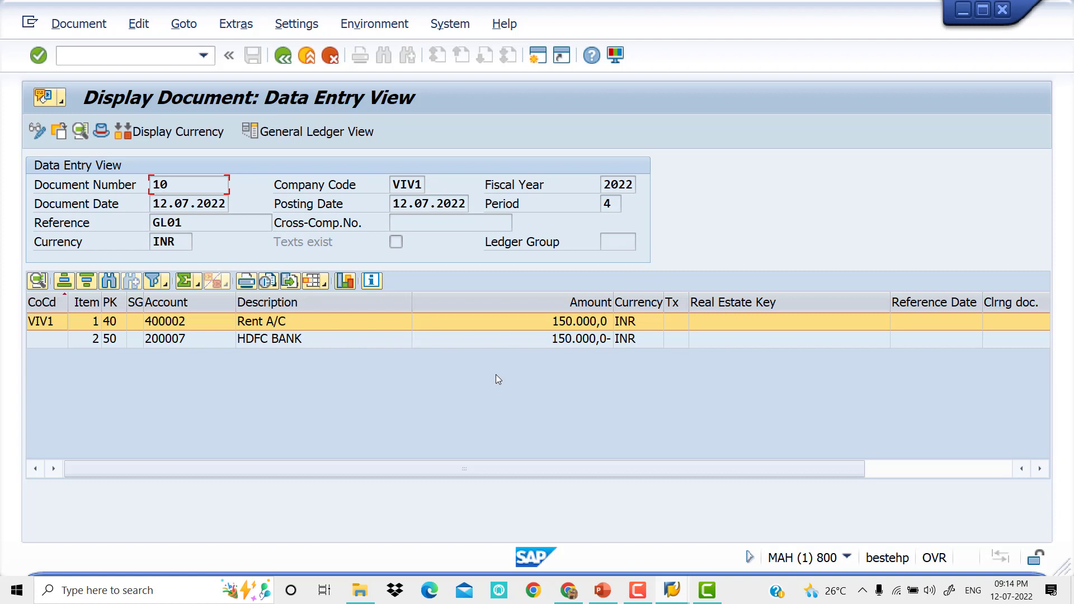
Leave the displayed document and open sample document entry with transaction F-01
click(114, 54)
text(/)
text(N)
text(FB03)
key(Return)
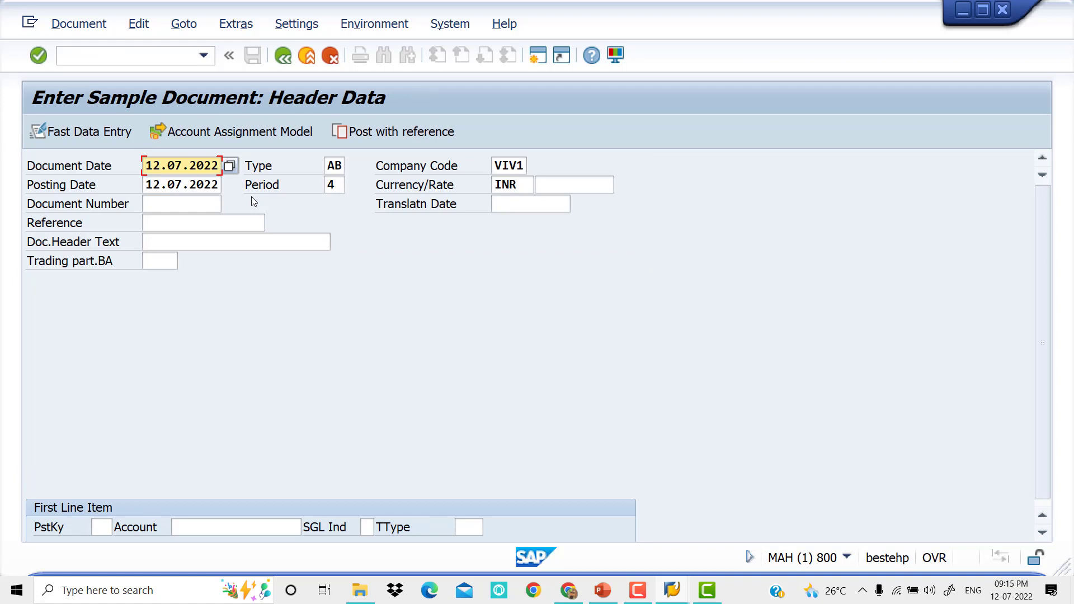
Enter GL02 as the reference in the new sample document's header
key(Tab)
key(Tab)
key(Tab)
key(Tab)
key(Tab)
key(Tab)
key(Tab)
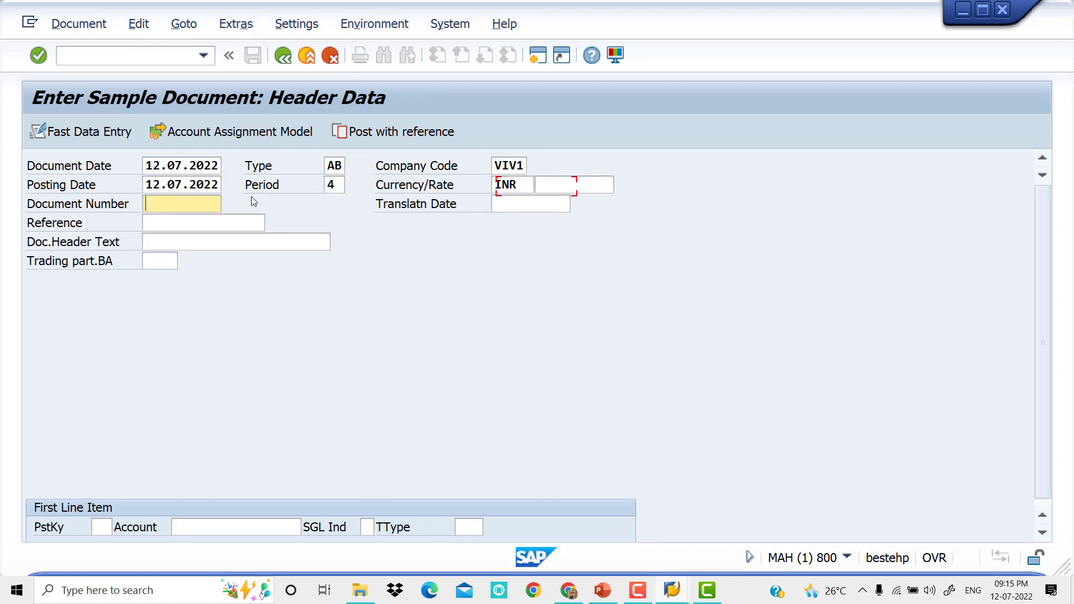
key(Tab)
key(Tab)
text(GL)
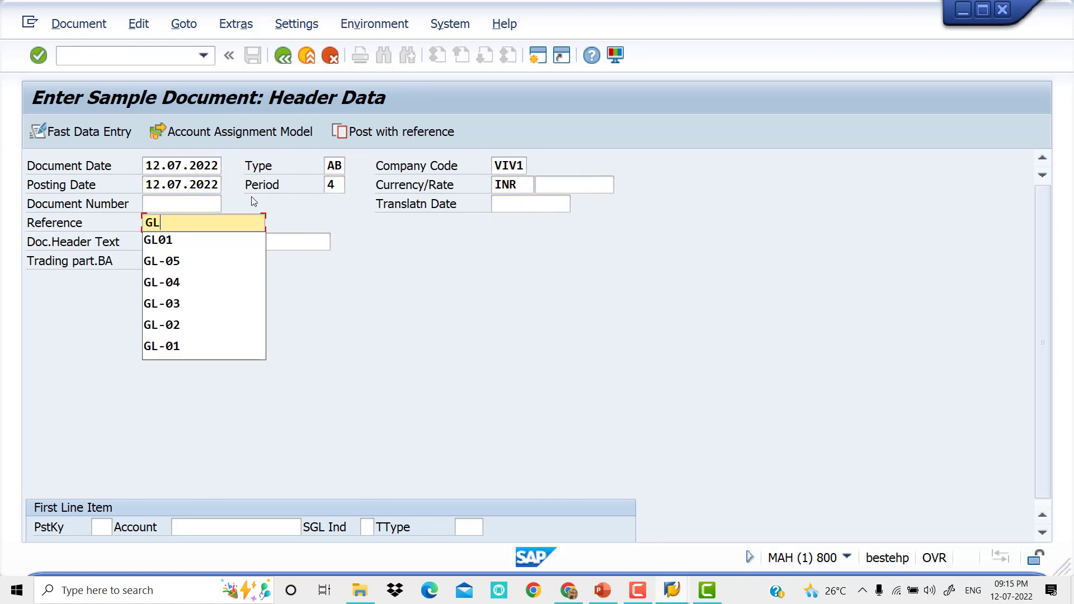
text(02)
Set the posting key of the sample document's first line item to 40 for a debit entry
key(Tab)
key(Tab)
key(Tab)
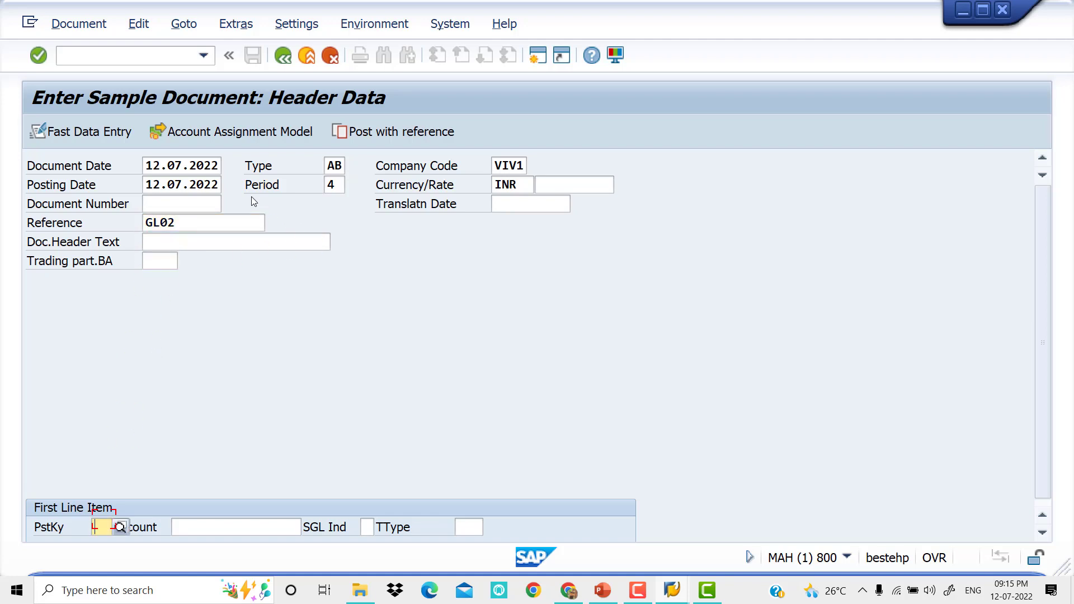
text(40)
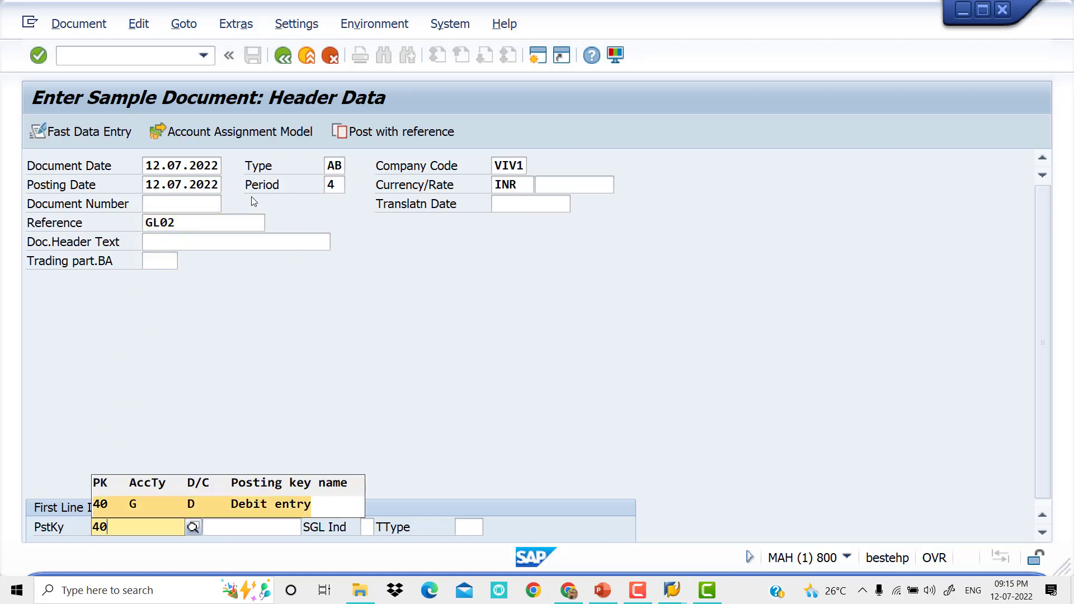
key(Return)
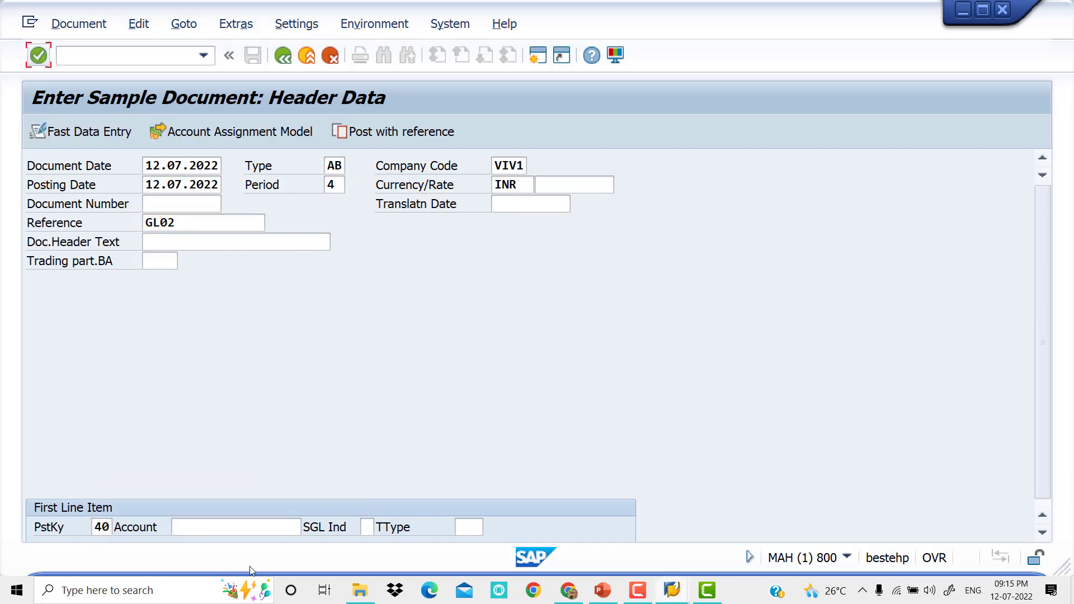
Choose Salaries A/C from chart of accounts VIV9 as the first line item's account and open the item's details
click(293, 528)
click(309, 527)
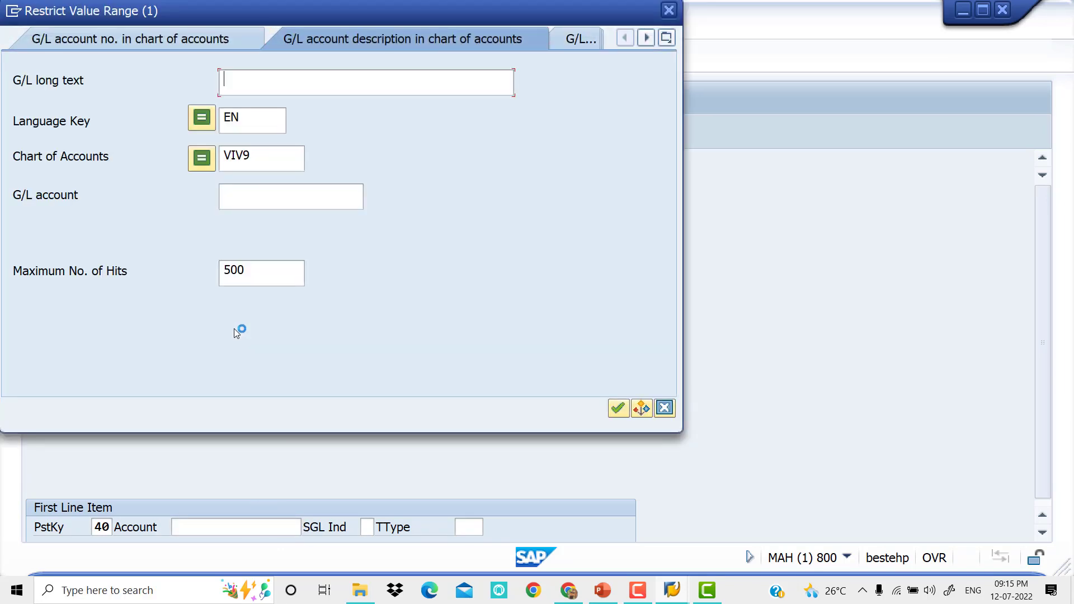
key(Return)
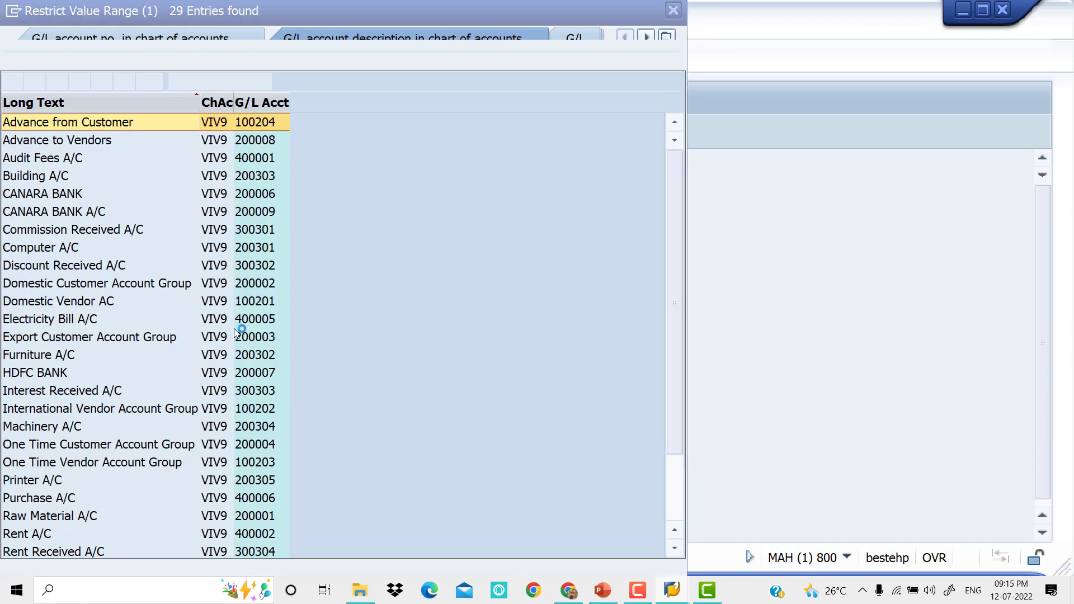
key(Down)
key(Down)
key(Down)
key(Down)
key(Down)
key(Down)
key(Down)
key(Down)
key(Down)
key(Down)
key(Down)
key(Down)
key(Down)
key(Down)
key(Down)
key(Down)
key(Down)
key(Down)
key(Down)
key(Down)
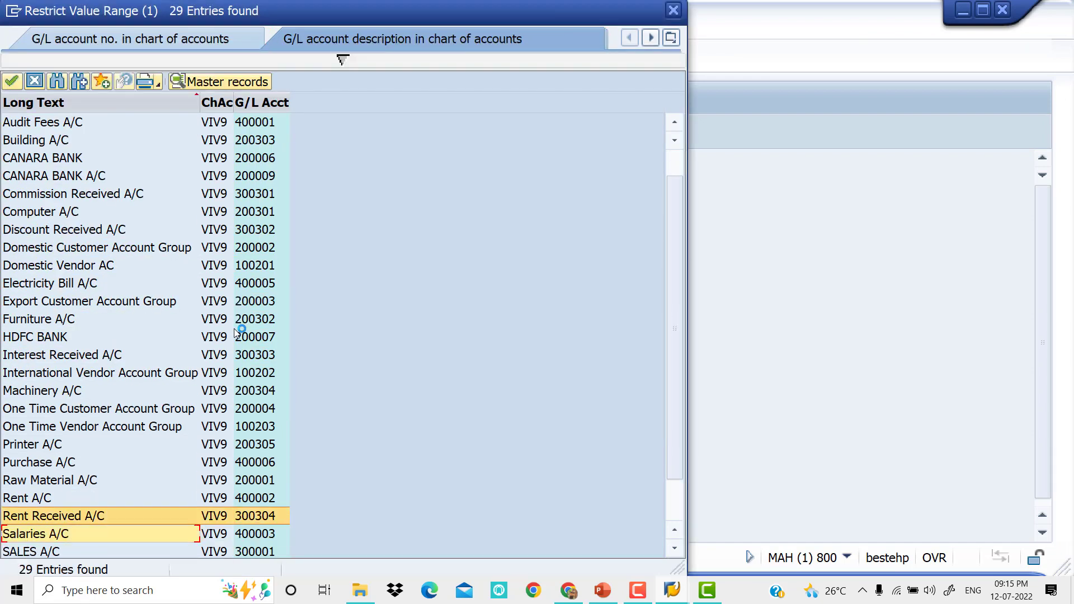
key(Down)
key(Up)
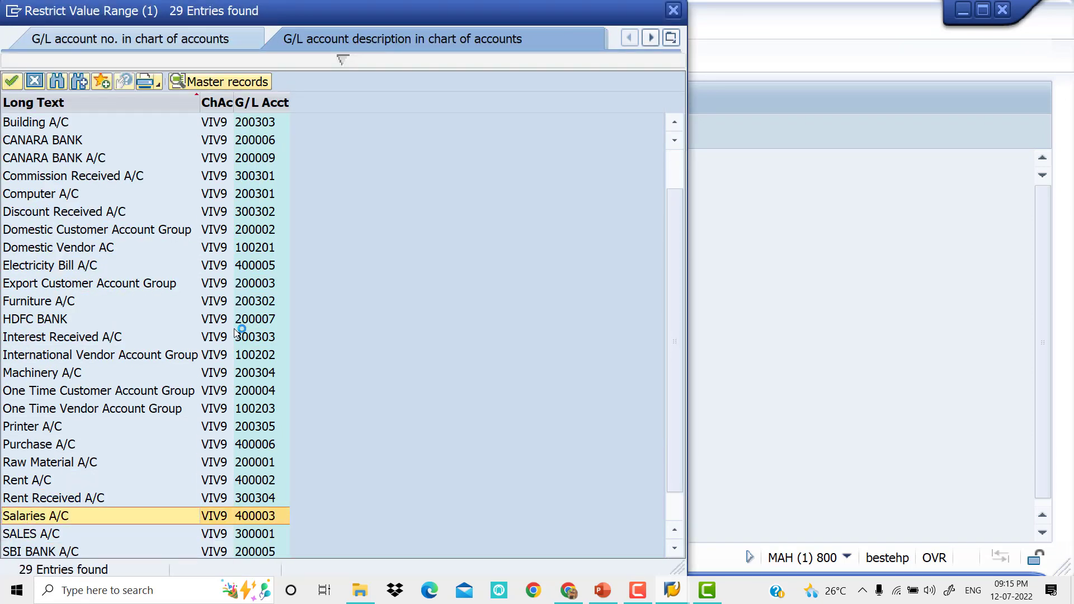
key(Return)
key(Return)
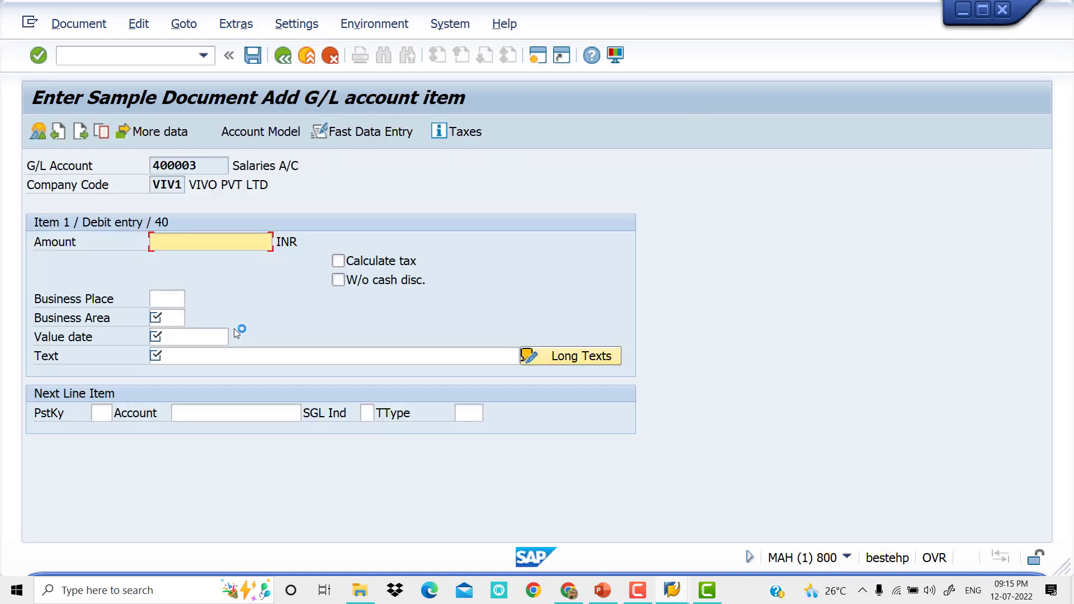
Fill in the debit item with amount 50000, business area VIV0 and value date 12.07.2022
text(5)
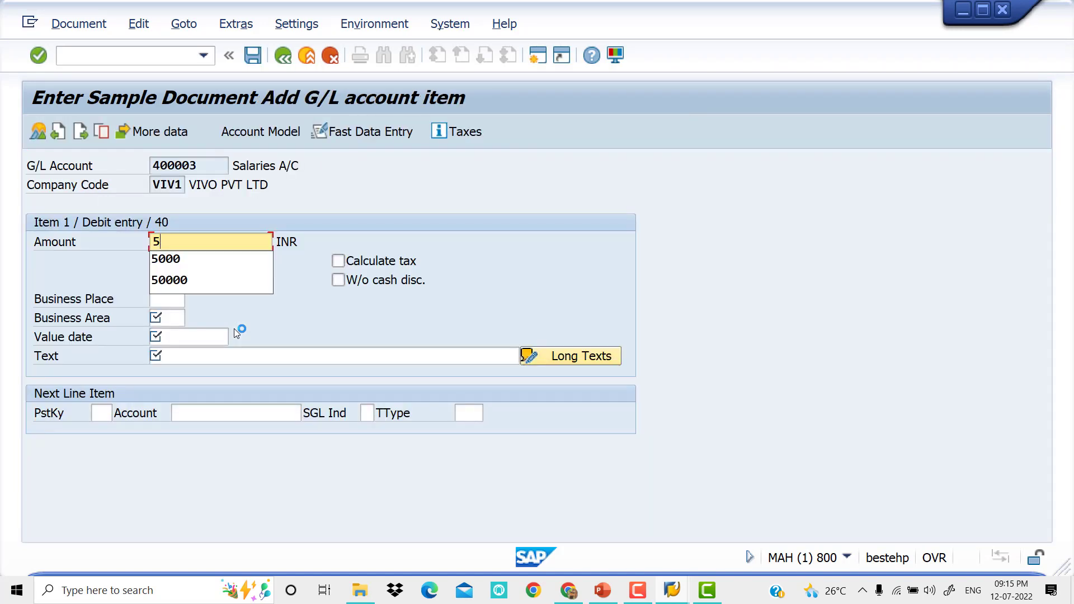
key(Down)
key(Down)
key(Tab)
key(Tab)
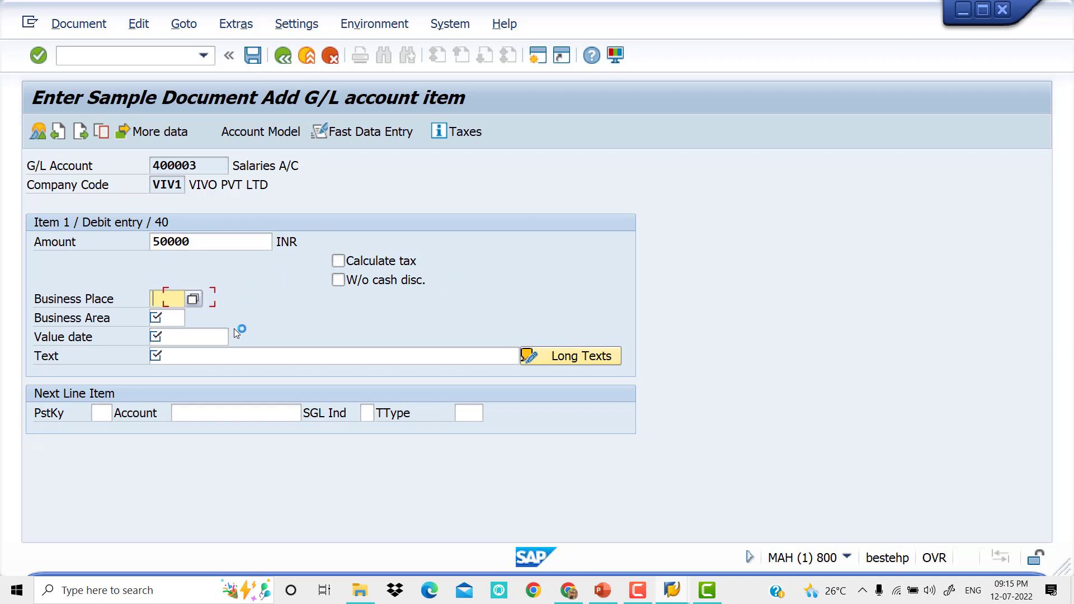
key(Tab)
key(Down)
key(Tab)
key(Down)
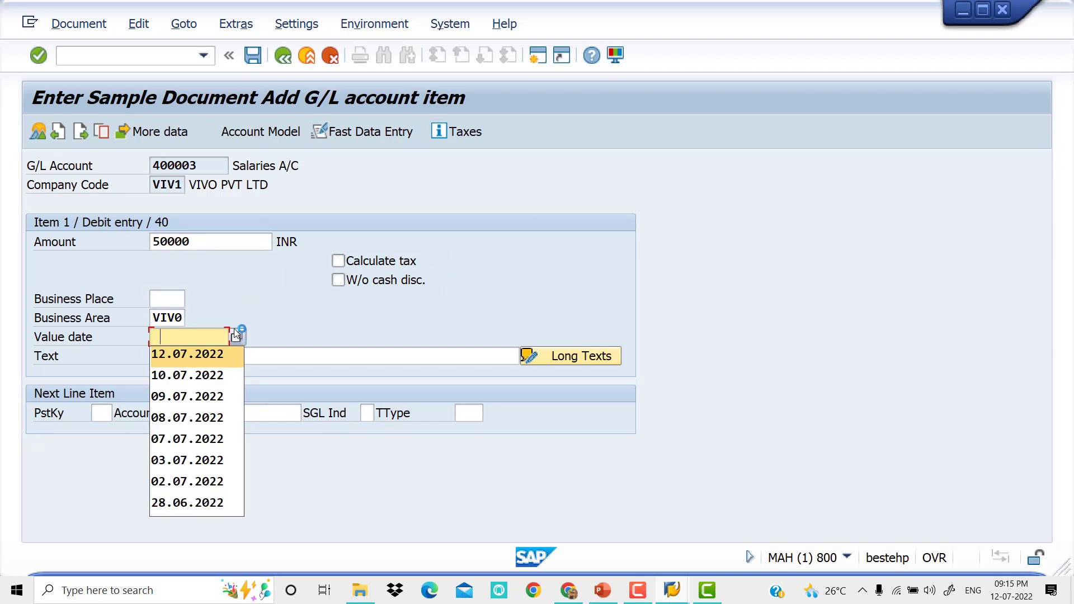
key(Tab)
Enter "Salaries Paid" as the debit item's text
text(S)
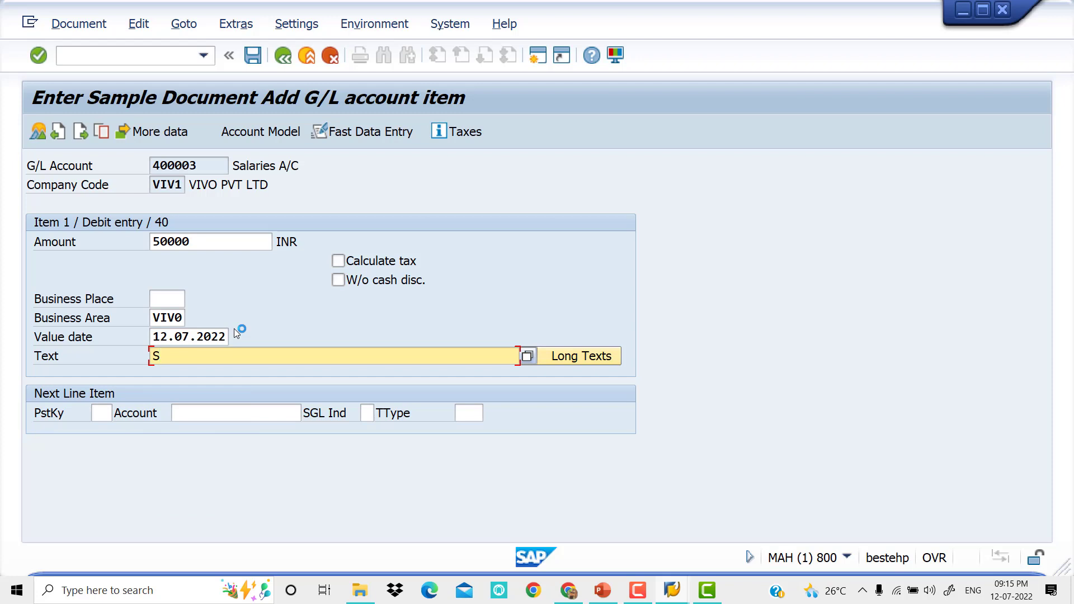
text(alaries paid)
key(BackSpace)
key(BackSpace)
key(BackSpace)
key(BackSpace)
text(Paid)
key(Tab)
key(Tab)
key(Tab)
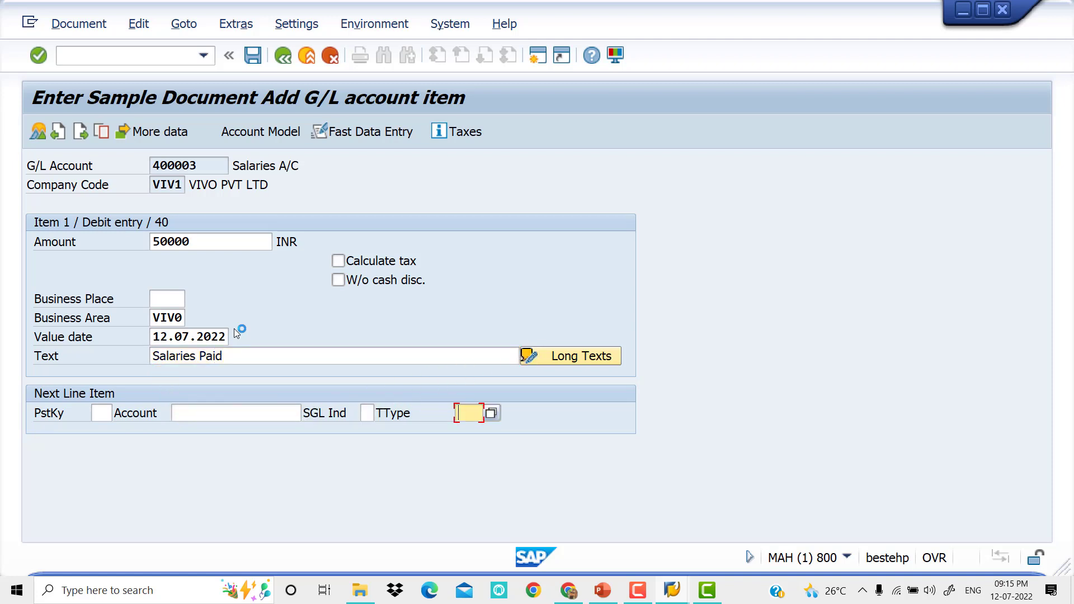
Set the next line item's posting key to 50 for a credit entry
click(106, 413)
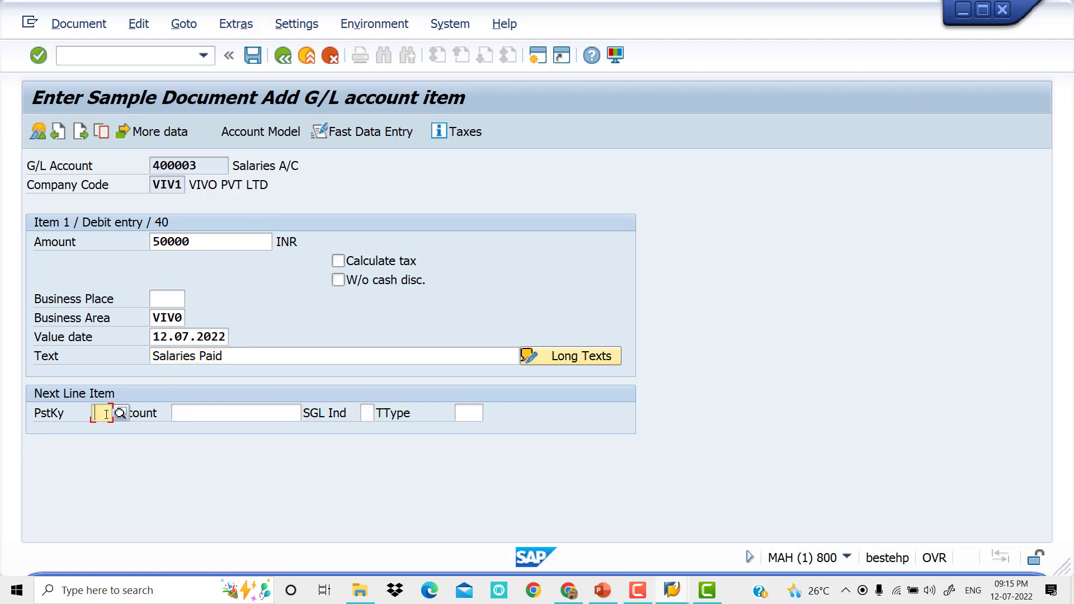
text(50)
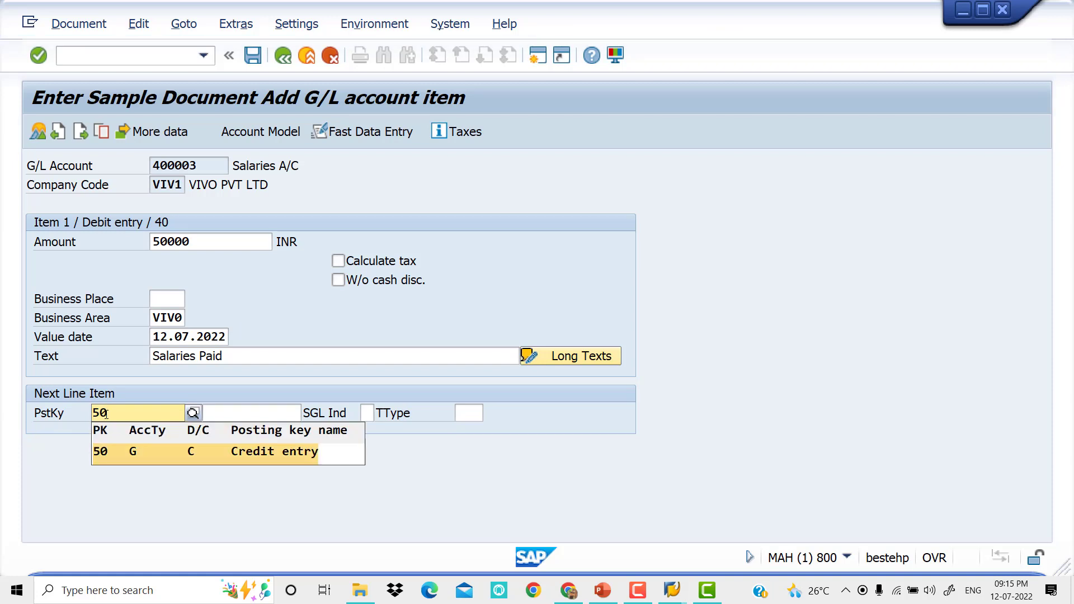
key(Return)
Choose HDFC BANK from chart of accounts VIV9 as the credit item's account and open the item's details
click(255, 411)
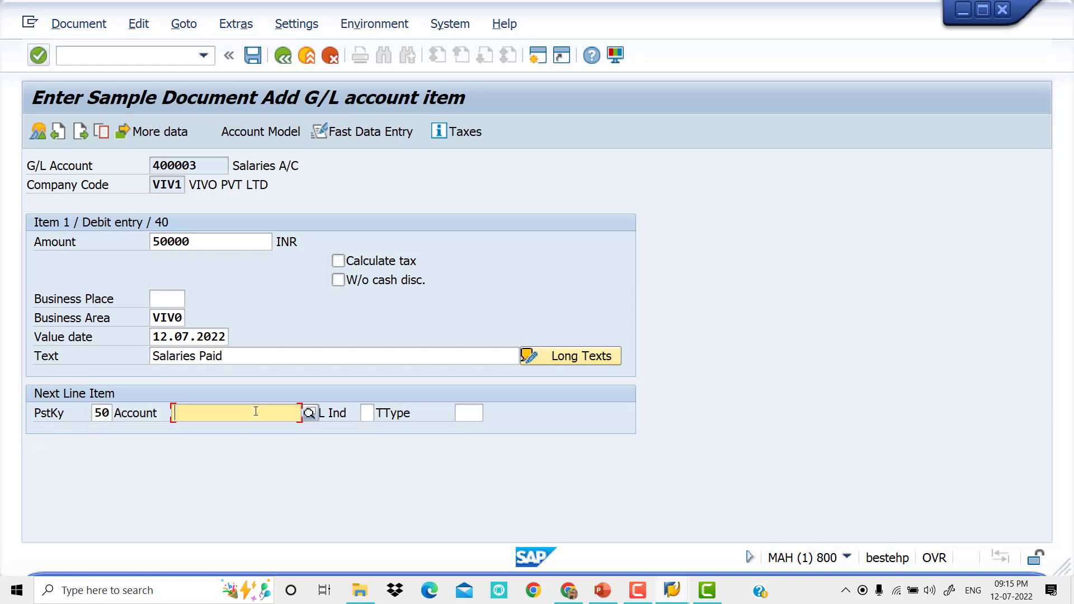
click(309, 413)
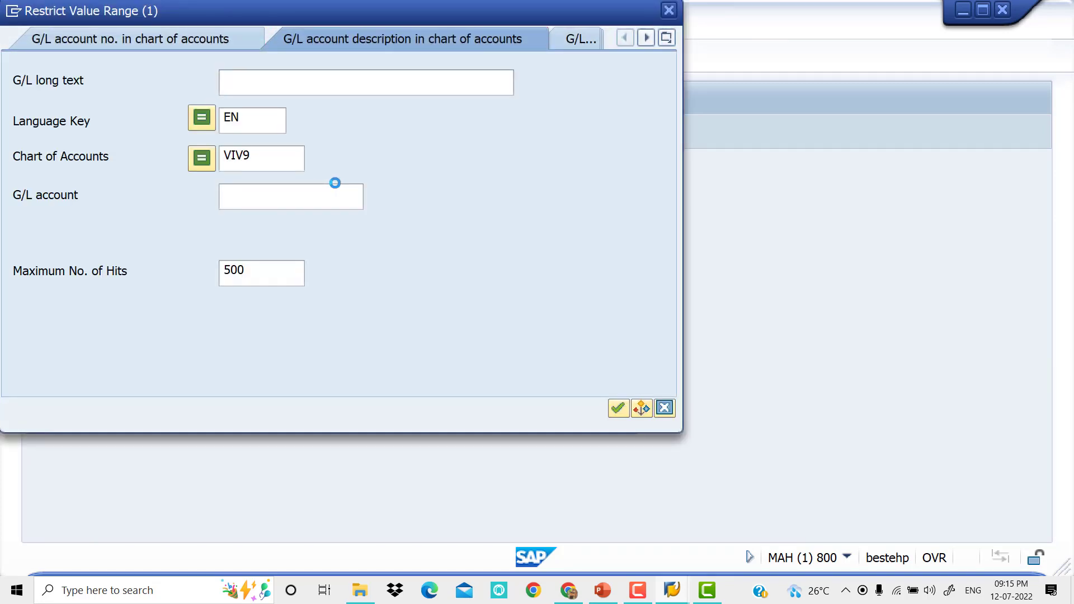
key(Return)
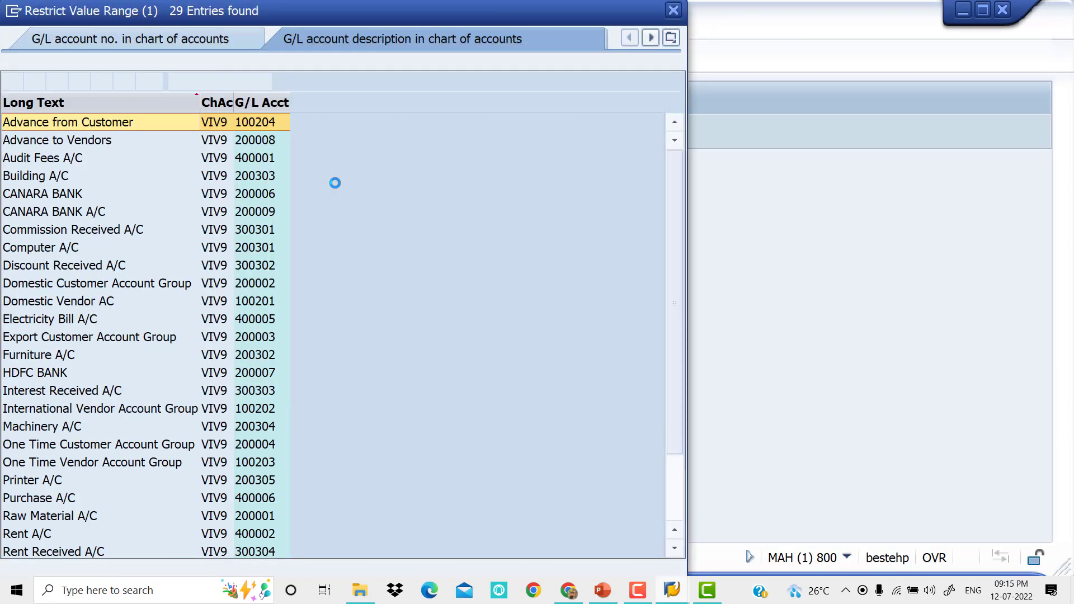
key(Down)
key(Down)
key(Down)
key(Down)
key(Down)
key(Down)
key(Down)
key(Down)
key(Down)
key(Down)
key(Down)
key(Down)
key(Down)
key(Down)
key(Down)
key(Up)
key(Return)
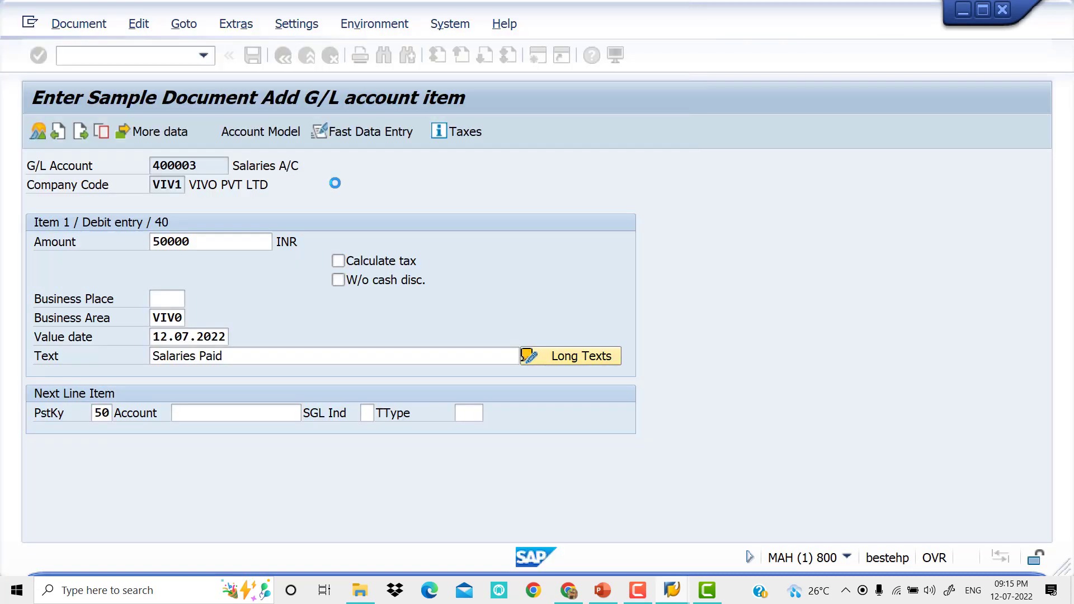
key(Return)
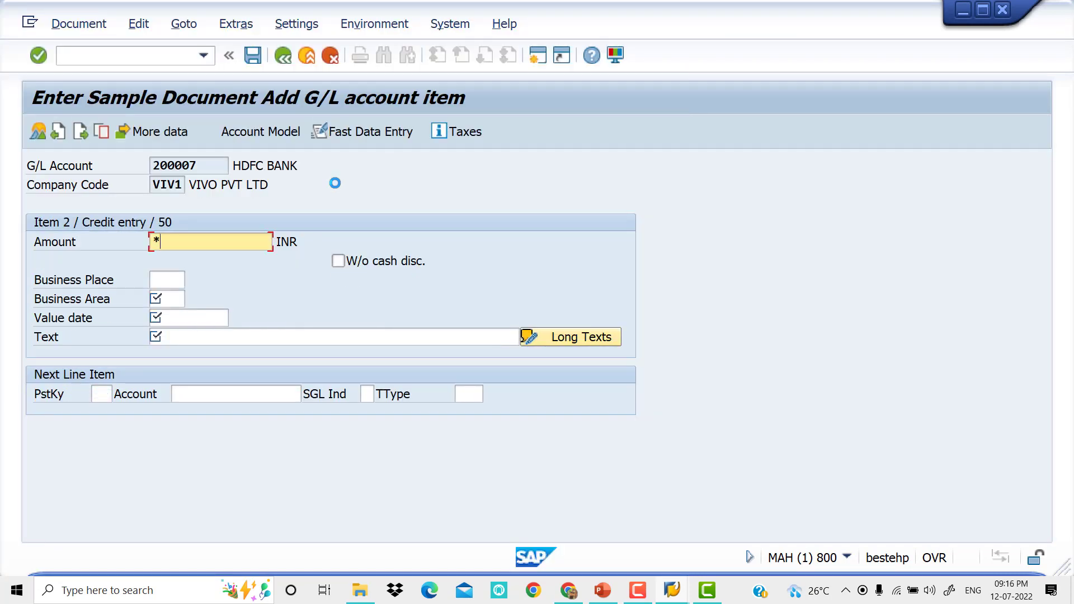
Fill in the credit item with amount *, business area VIV0, value date 12.07.2022 and text +, and confirm the entries
text(*)
key(Tab)
key(Tab)
key(Tab)
key(Down)
key(Tab)
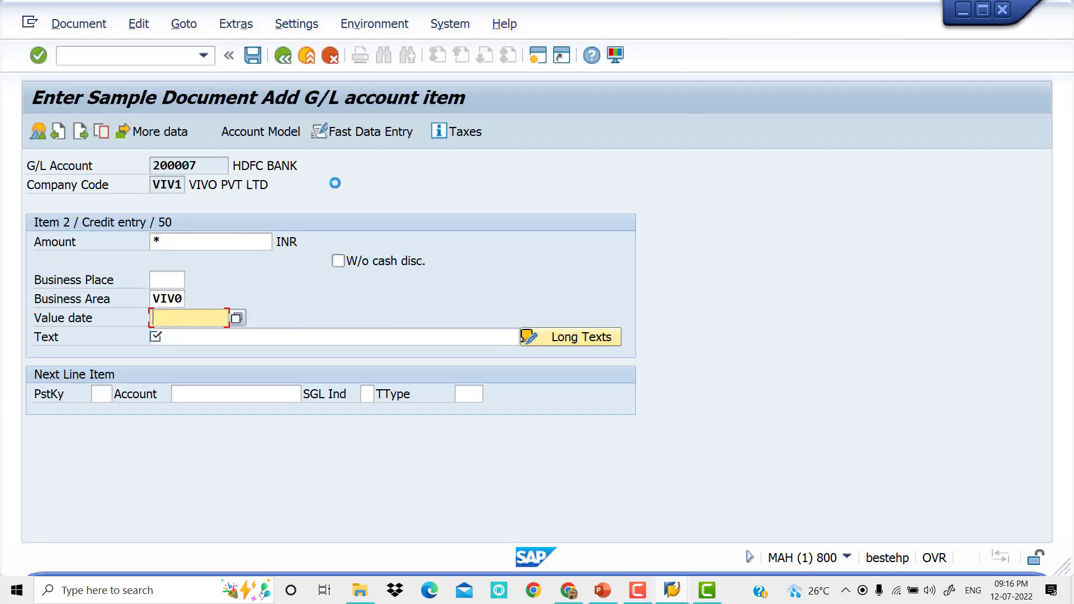
key(Down)
key(Tab)
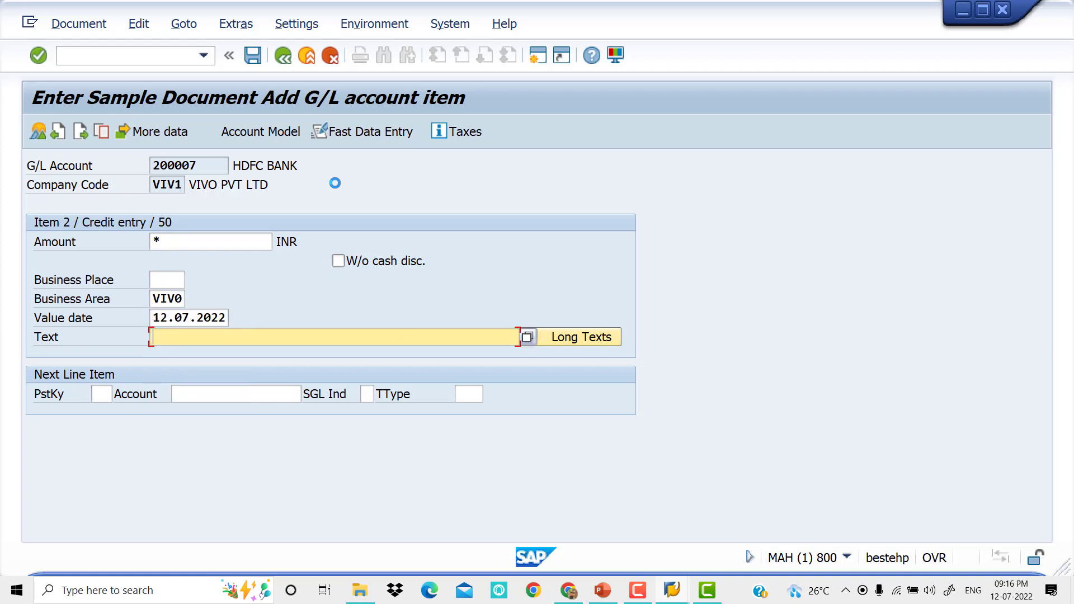
text(+)
key(Return)
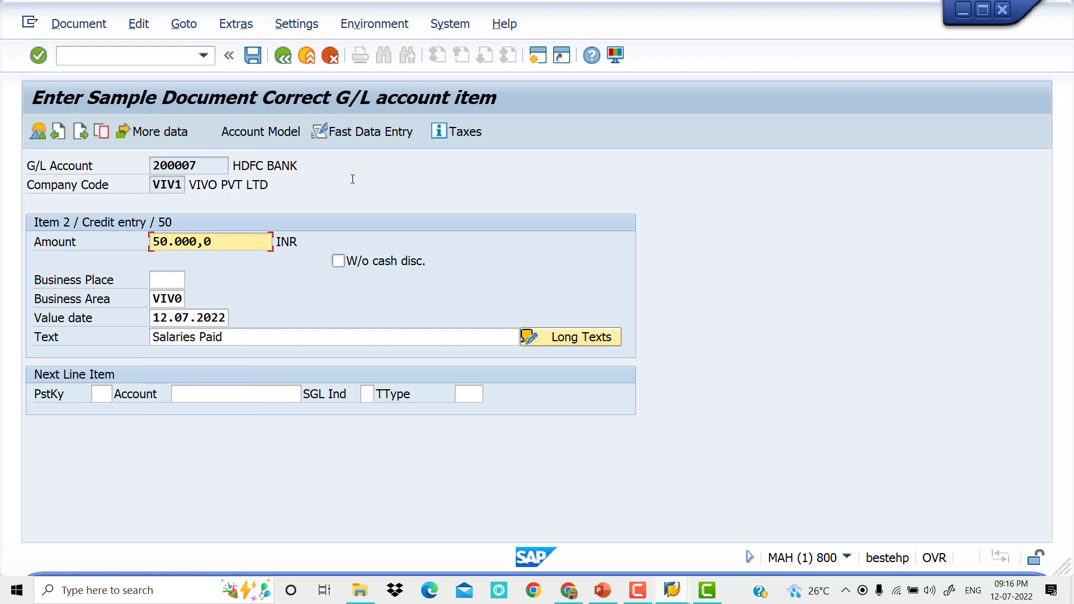
Post the sample document and open G/L account posting with transaction F-02
click(78, 24)
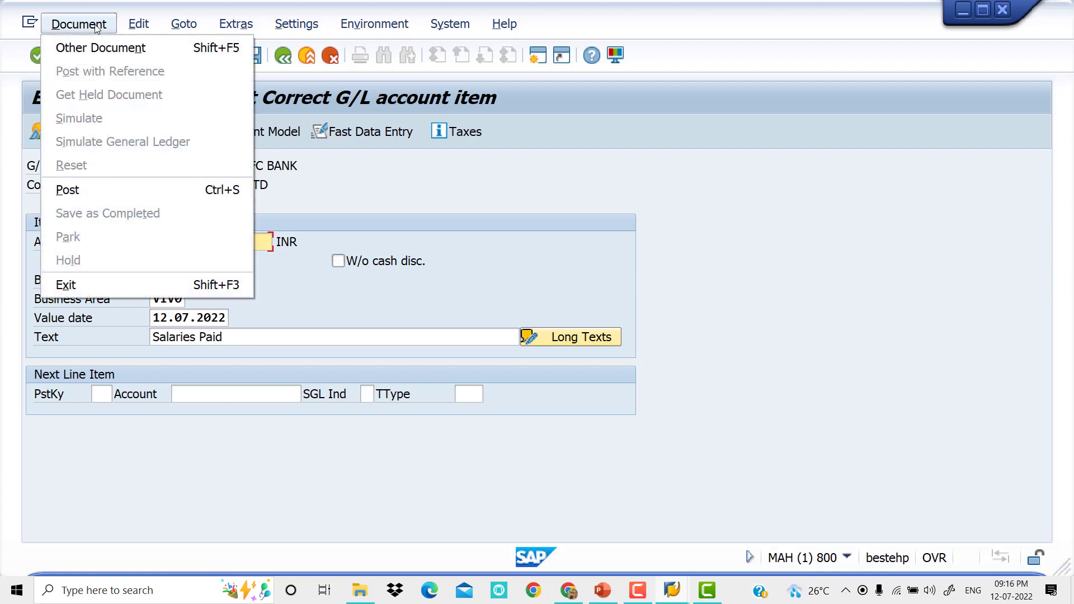
click(116, 193)
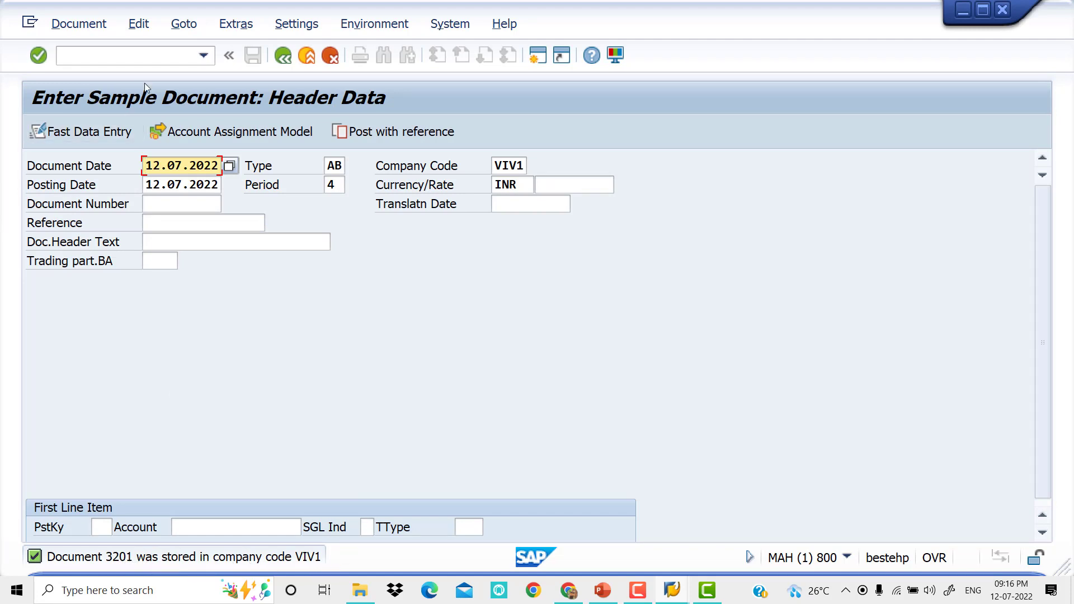
click(148, 53)
text(/nf)
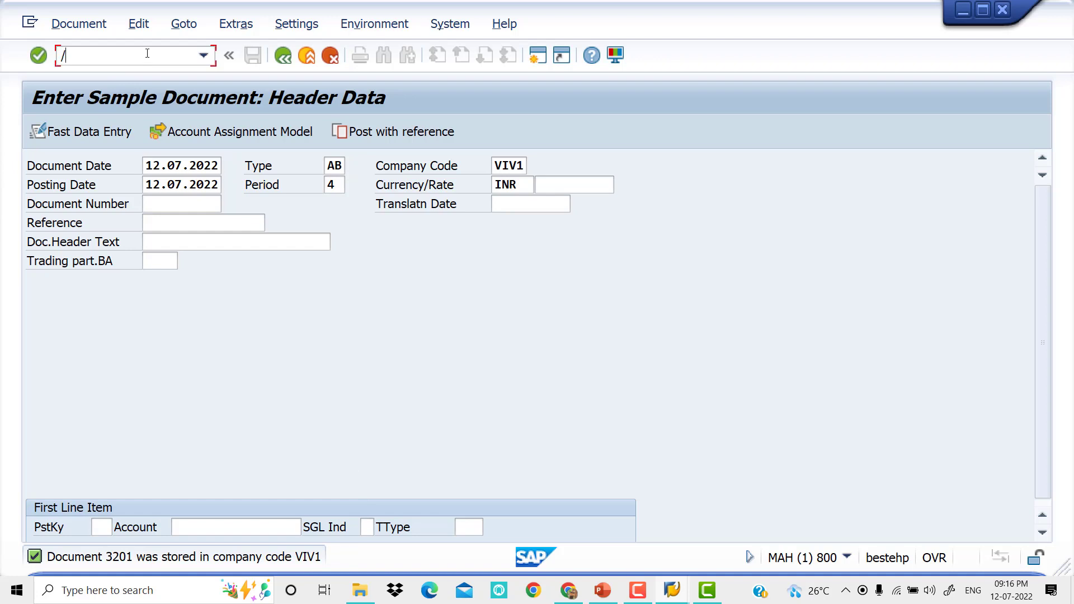
key(BackSpace)
key(BackSpace)
text(NF-02)
key(Return)
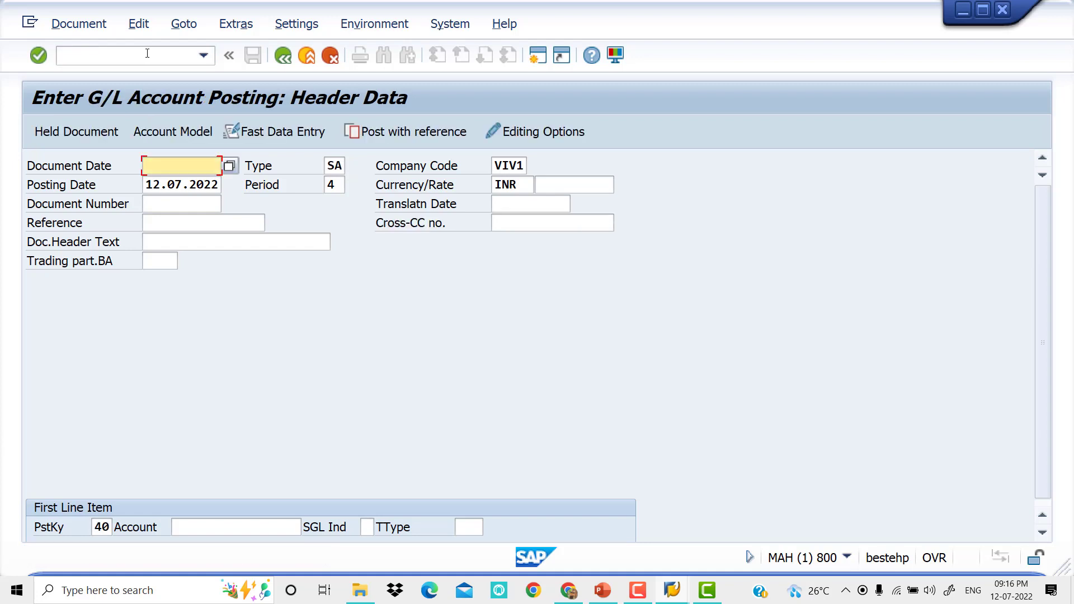
Start a posting with reference to document 3201 of company code VIV1, fiscal year 2022, without proposing amounts
click(438, 130)
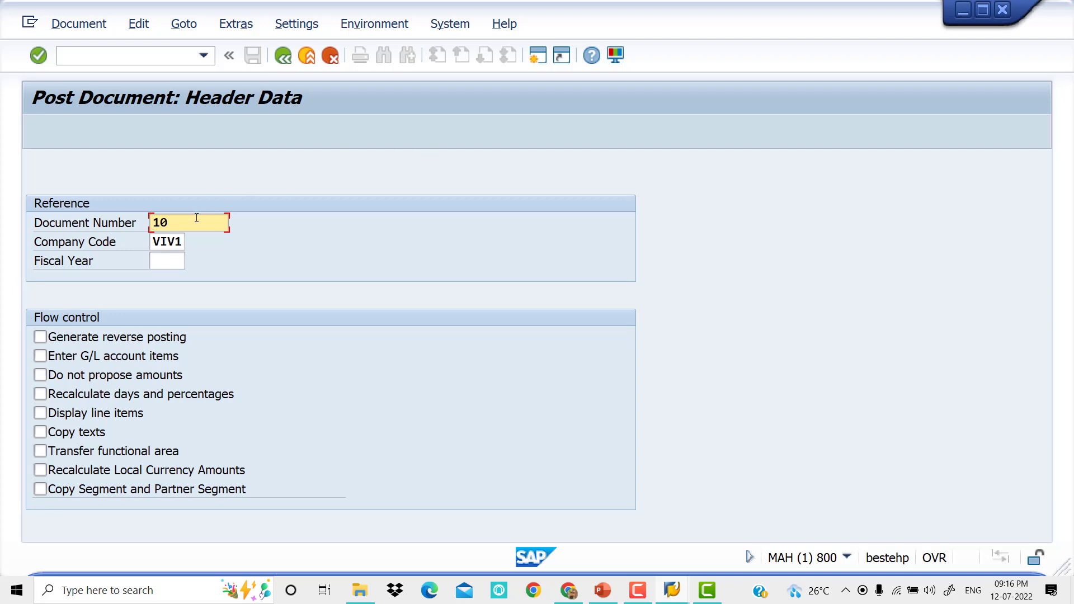
drag(192, 221, 129, 222)
key(BackSpace)
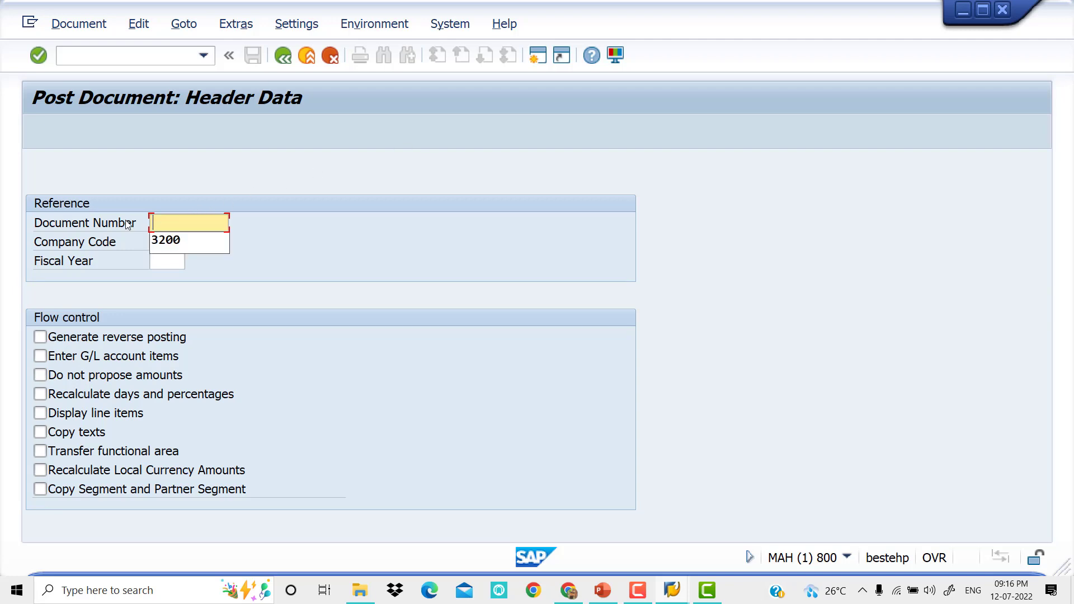
text(3201)
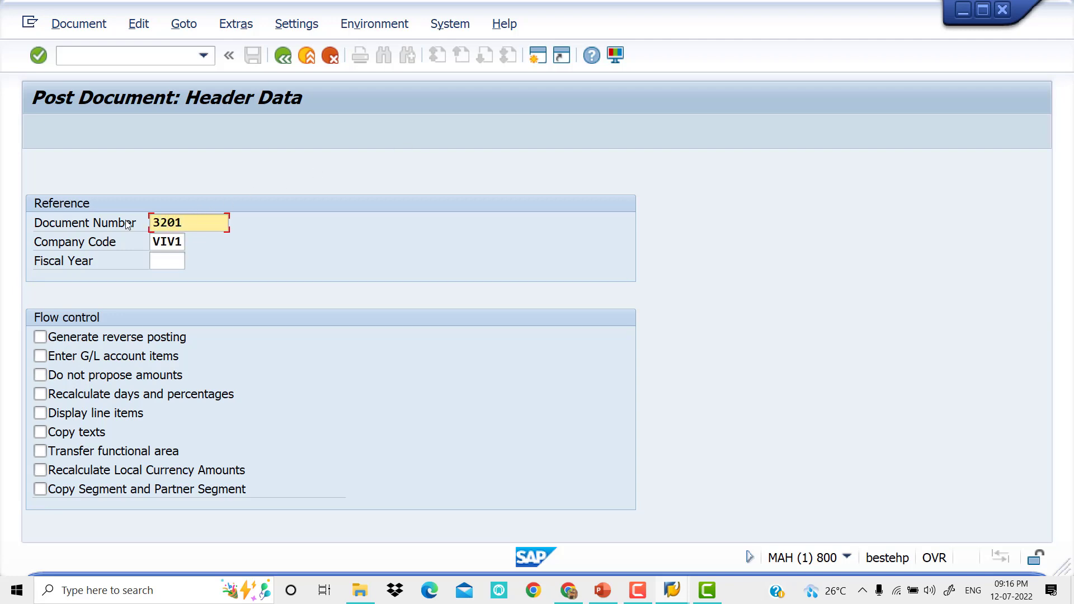
click(168, 261)
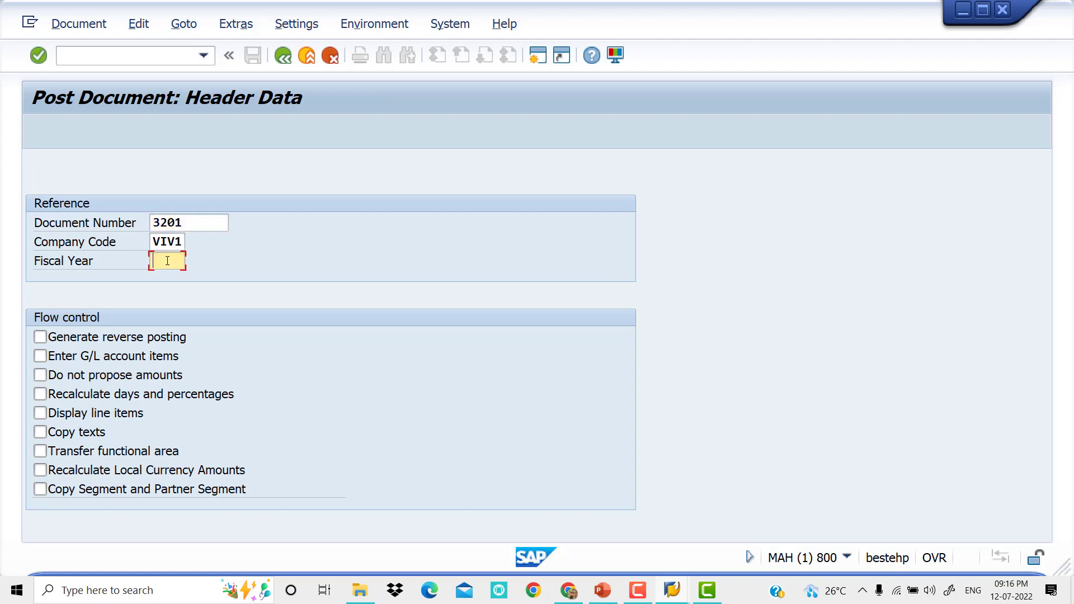
text(2022)
click(41, 374)
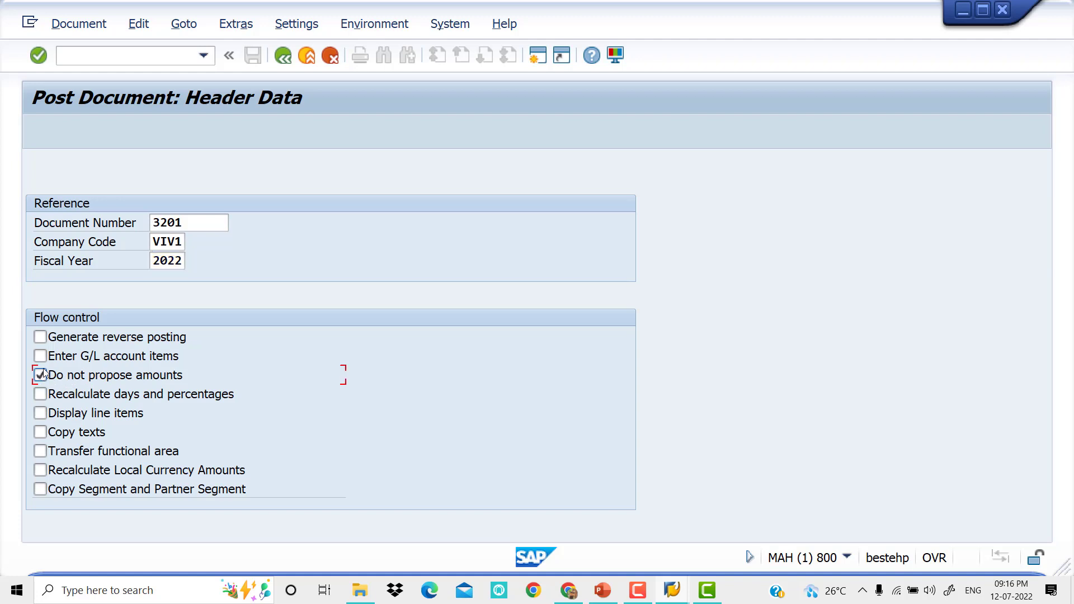
key(Return)
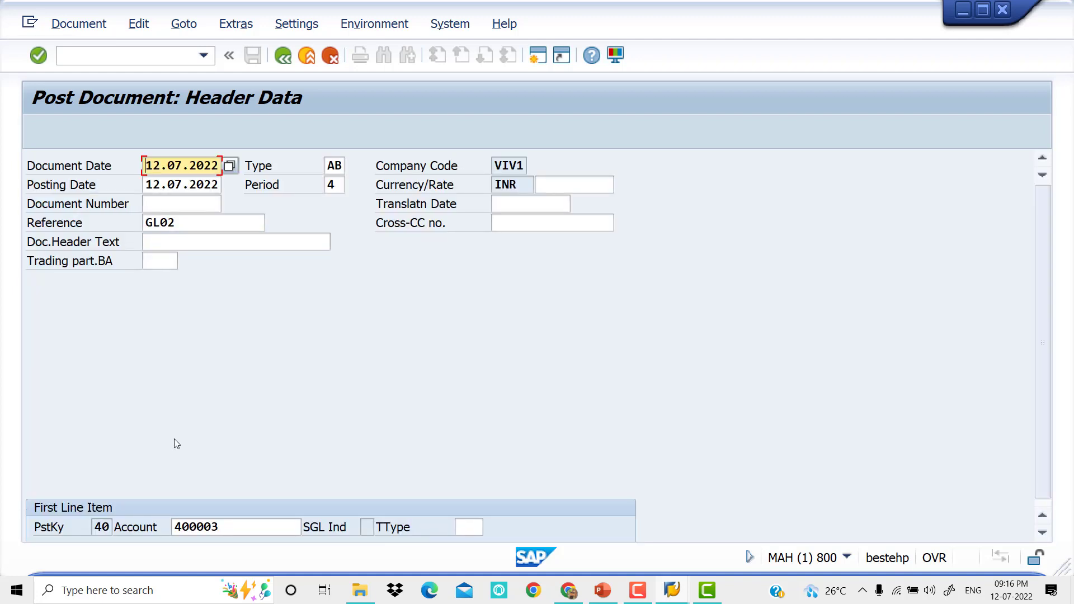
Set the document date and posting date to 15.07.2022 and proceed from the header to the first line item
click(161, 164)
key(BackSpace)
key(Delete)
text(5.07.2022)
click(160, 188)
drag(218, 186, 127, 186)
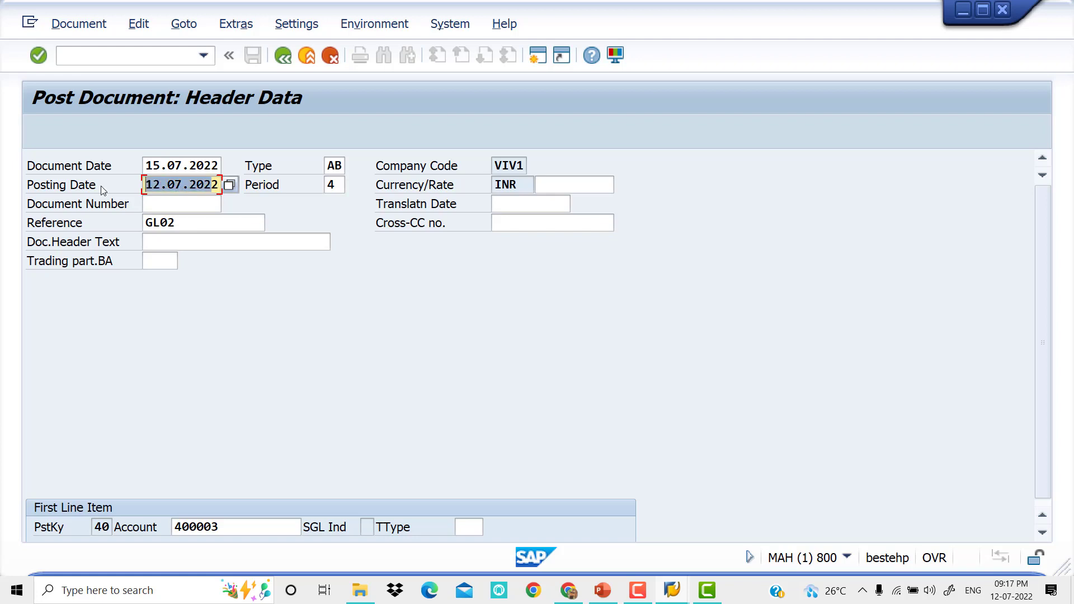
text(15.07)
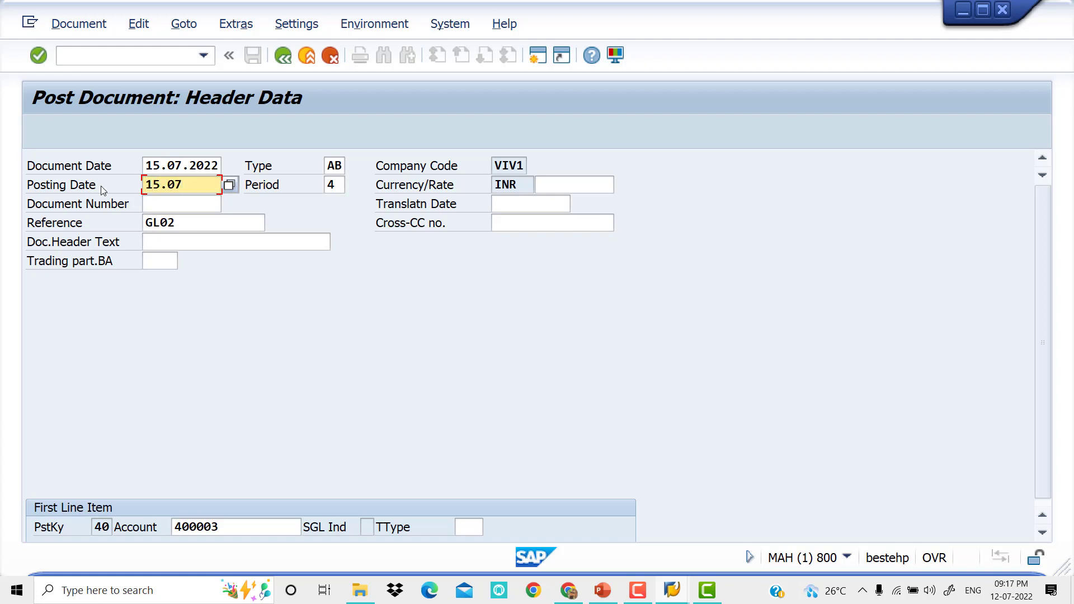
text(.2022)
key(Tab)
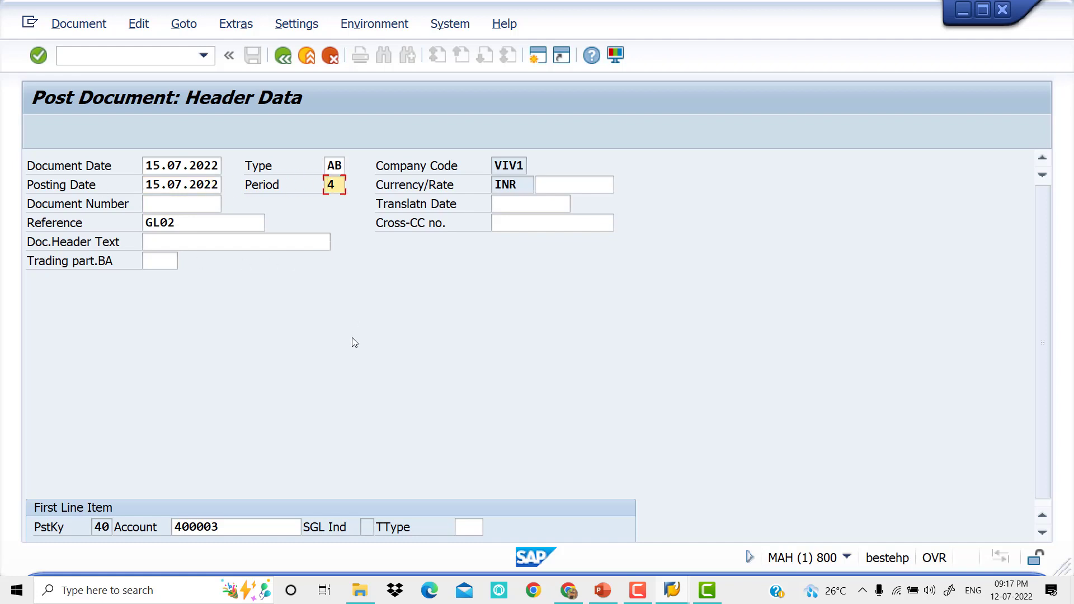
key(Return)
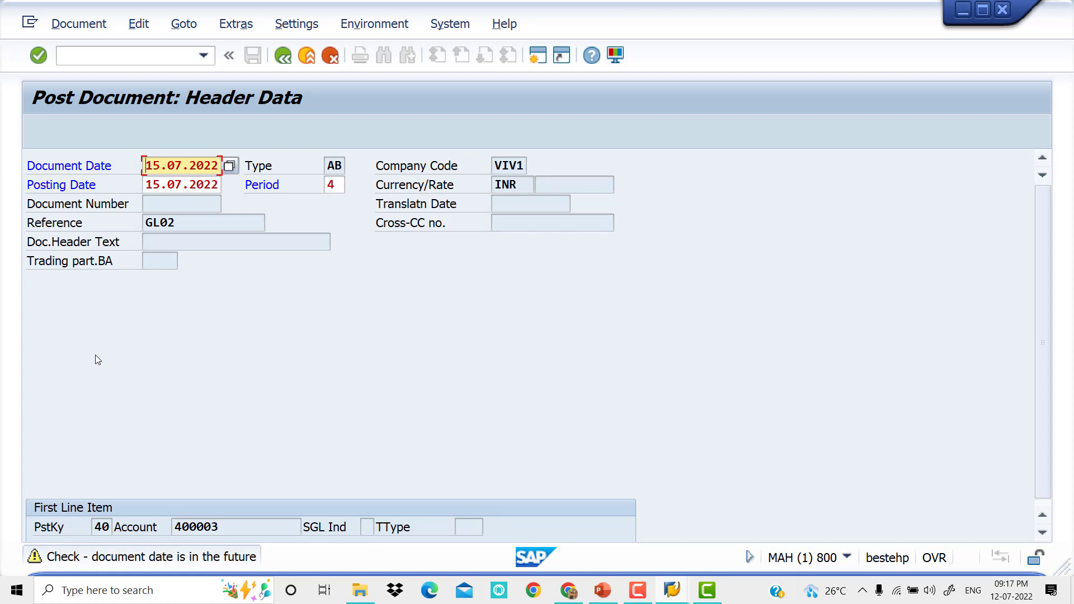
key(Return)
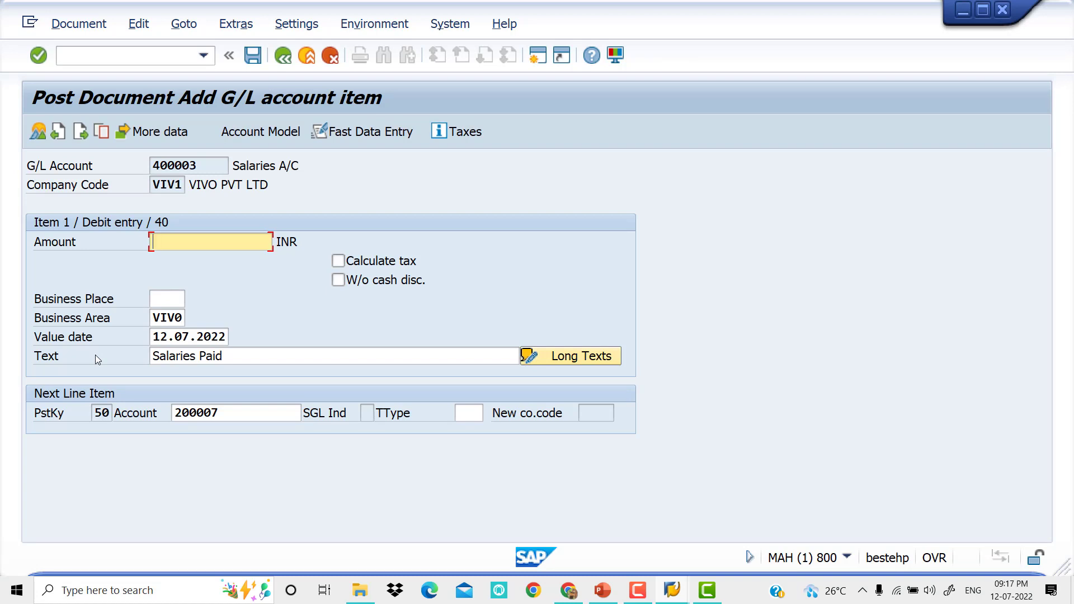
Enter amount 100000 for the Salaries A/C debit item and continue to the credit item
text(1)
key(Down)
key(Down)
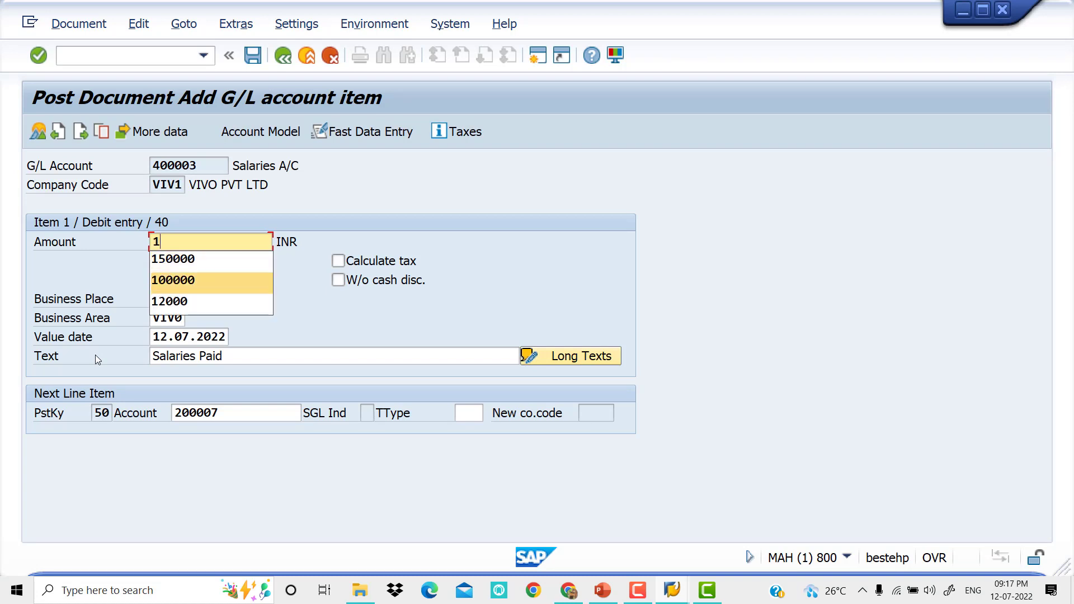
key(Tab)
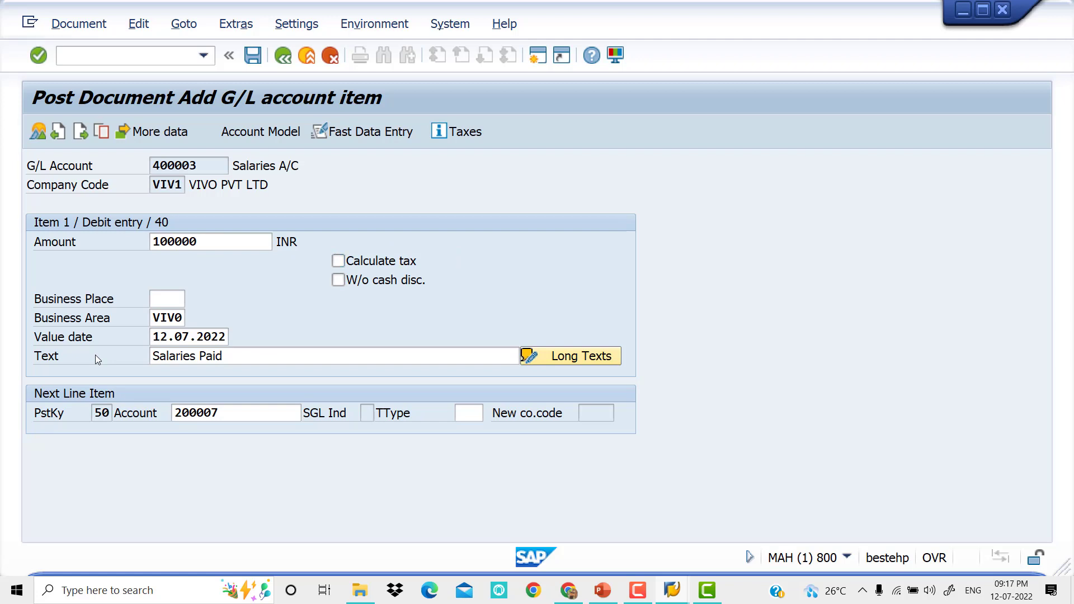
key(Return)
Set the HDFC BANK credit item's amount to * and post the document
text(*)
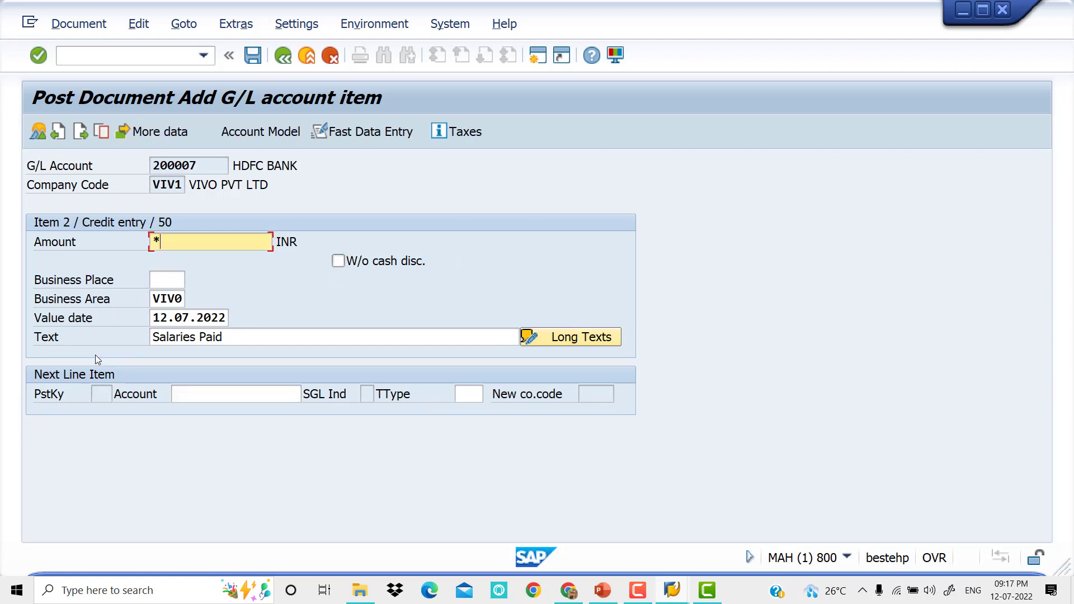
key(Return)
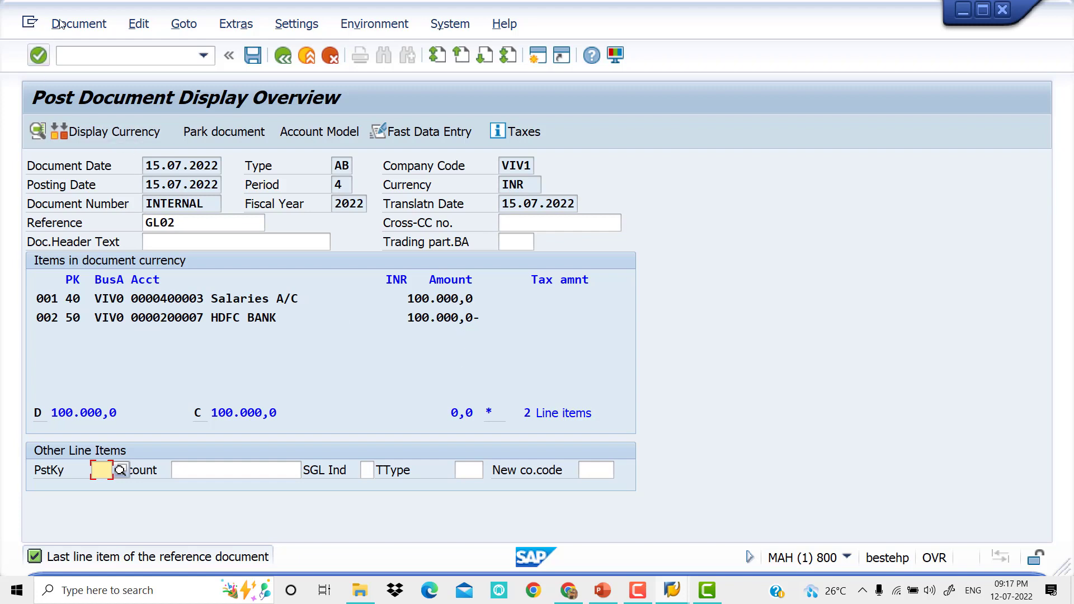
click(253, 55)
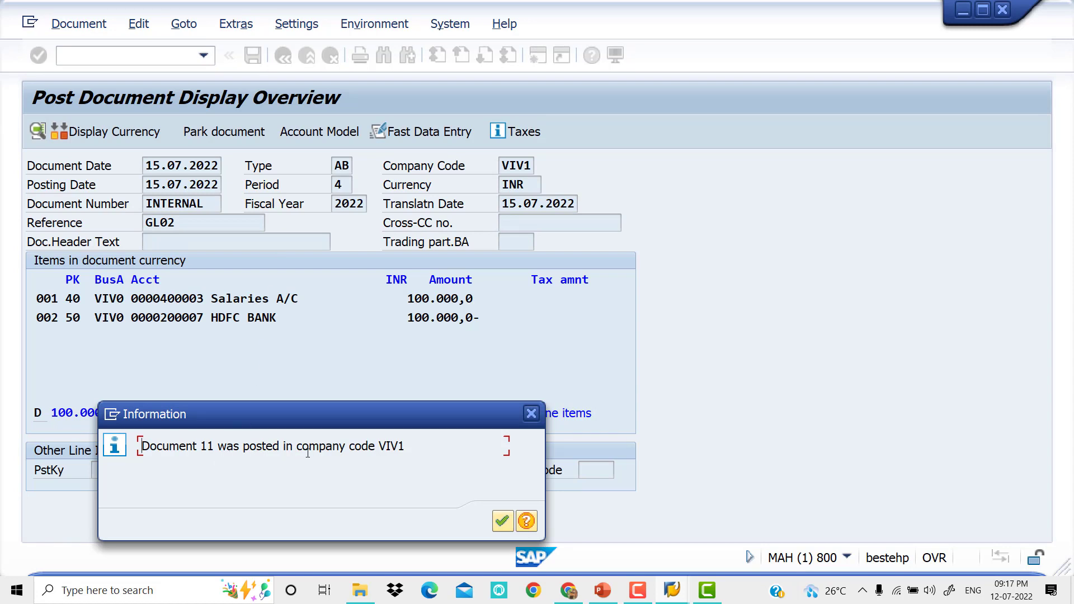
click(502, 521)
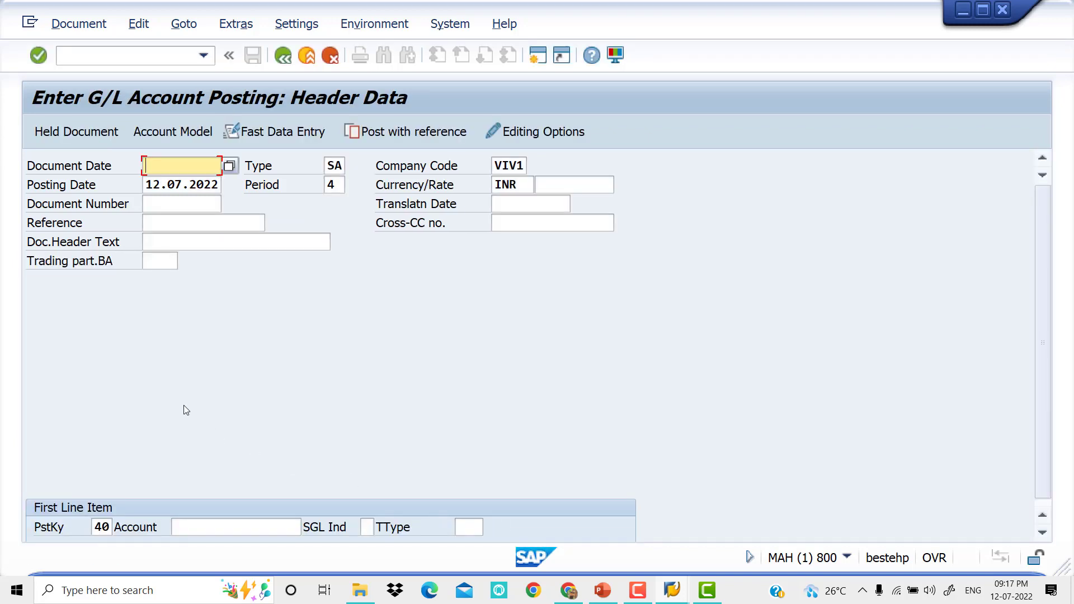
Run the document list for company code VIV1 from transaction FB03 without a document number and display document 11
click(94, 56)
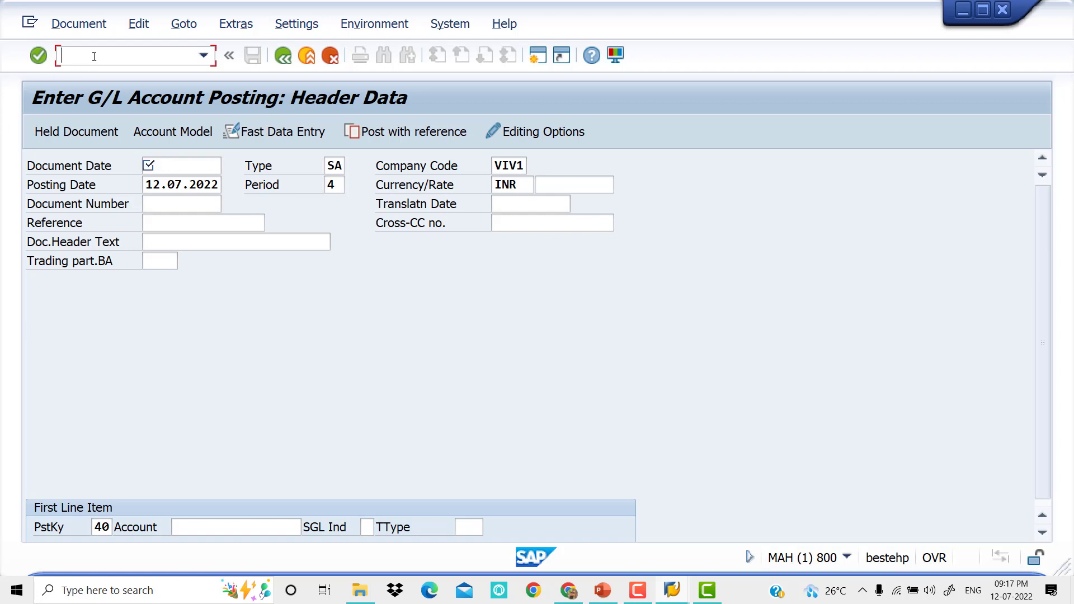
text(/NFB03)
key(Return)
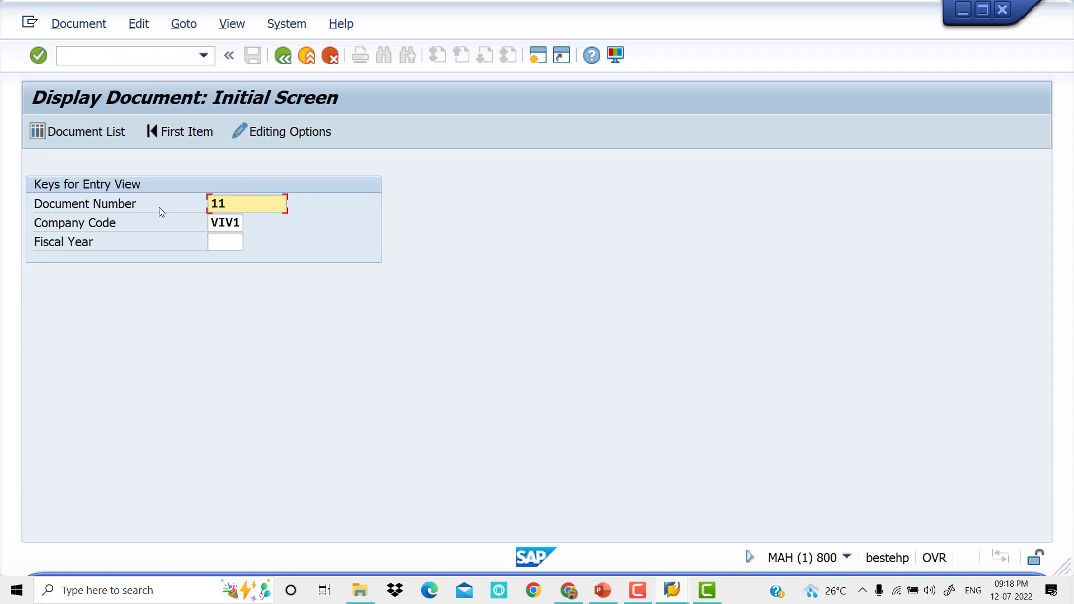
key(BackSpace)
key(BackSpace)
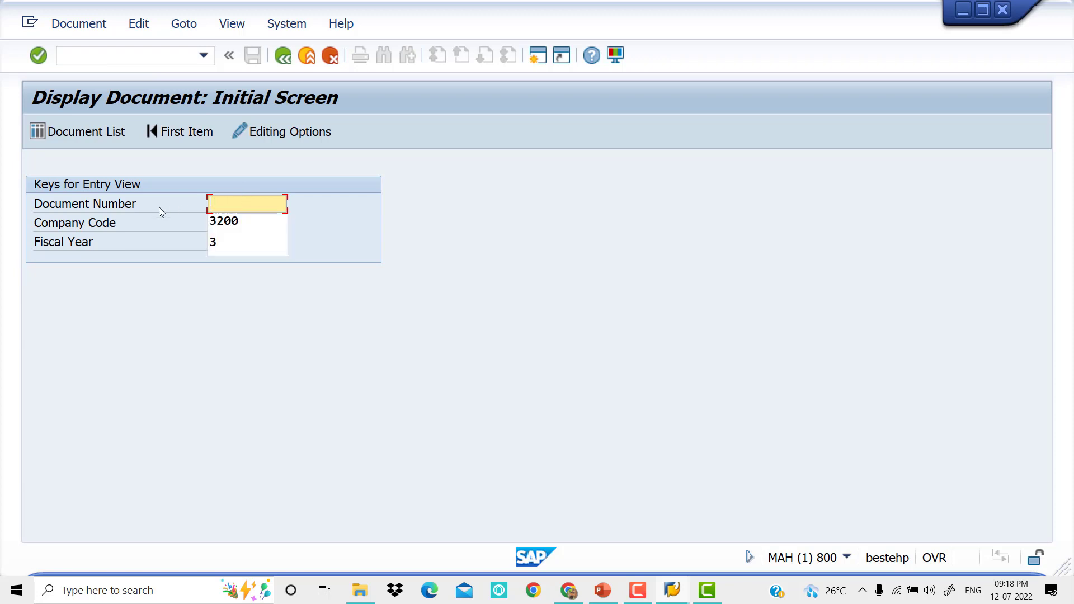
click(93, 133)
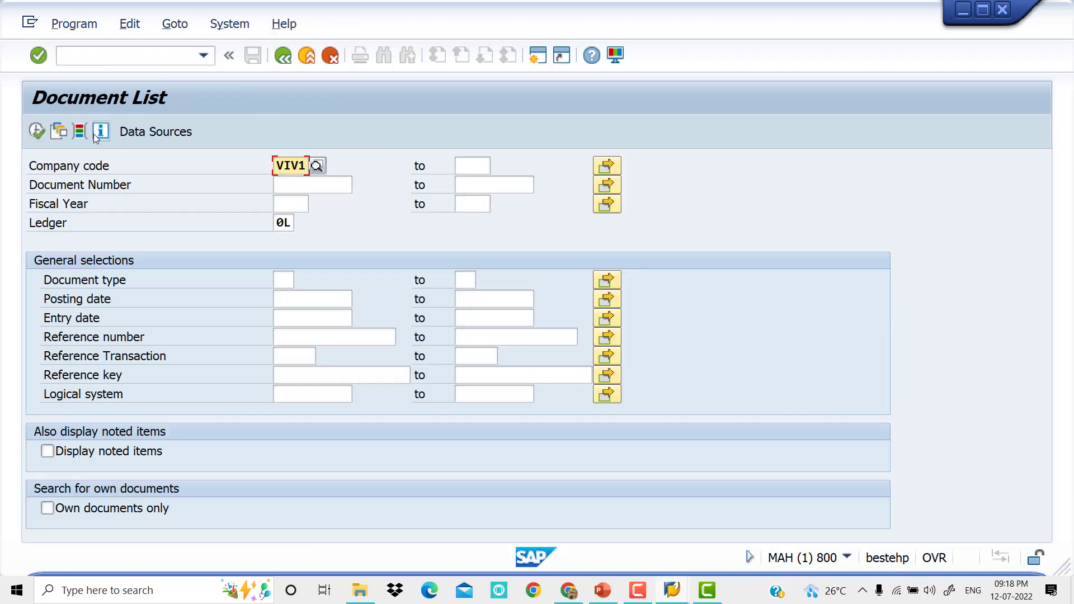
click(37, 131)
click(37, 131)
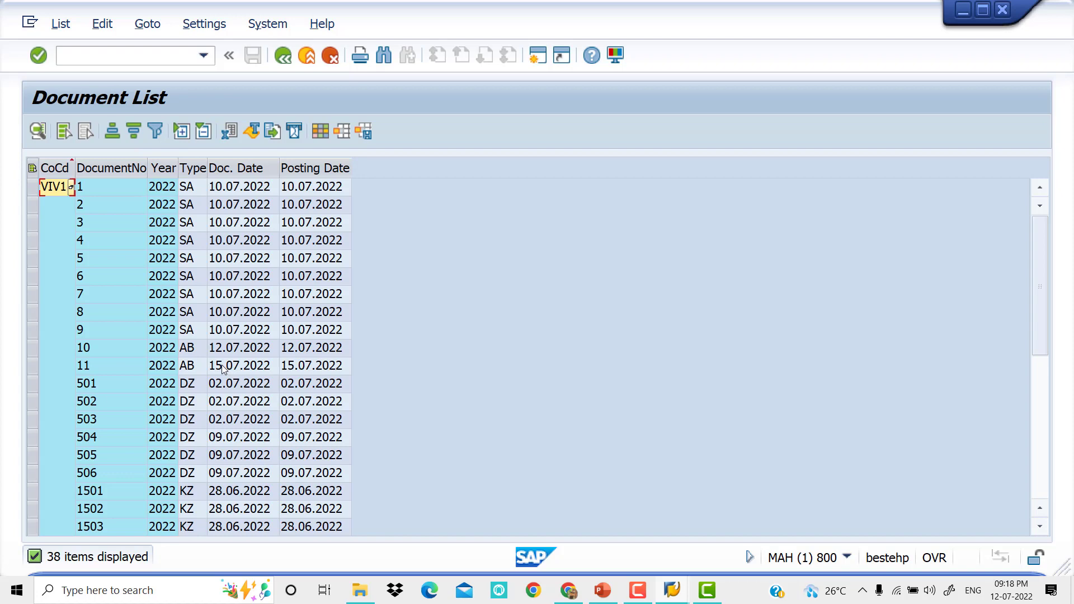
double_click(221, 365)
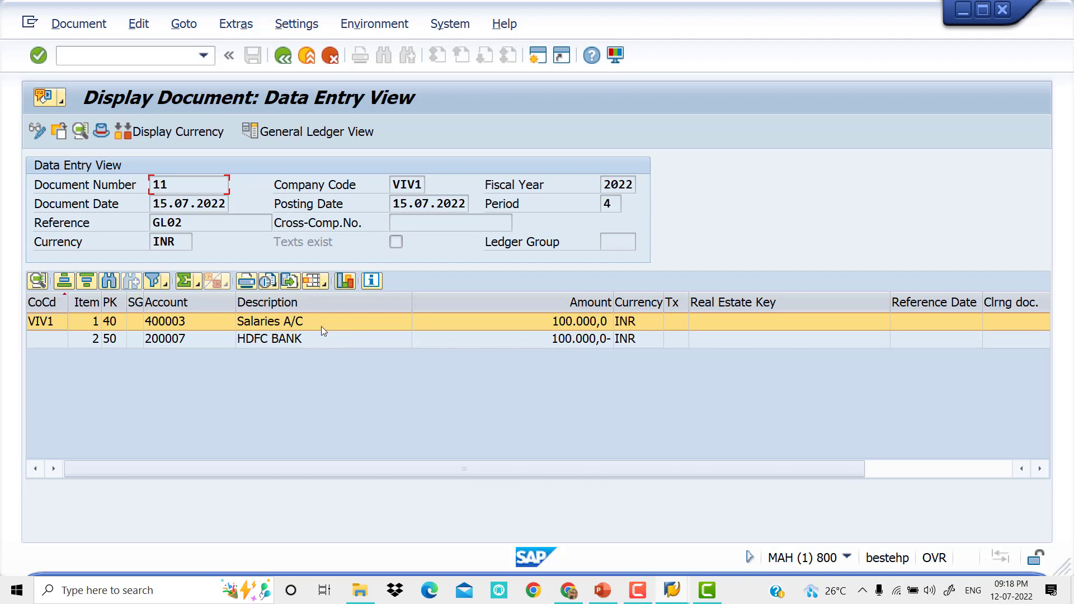
Return to the SAP Easy Access screen and switch to the YouTube channel page in Chrome
click(137, 60)
text(/N)
key(Return)
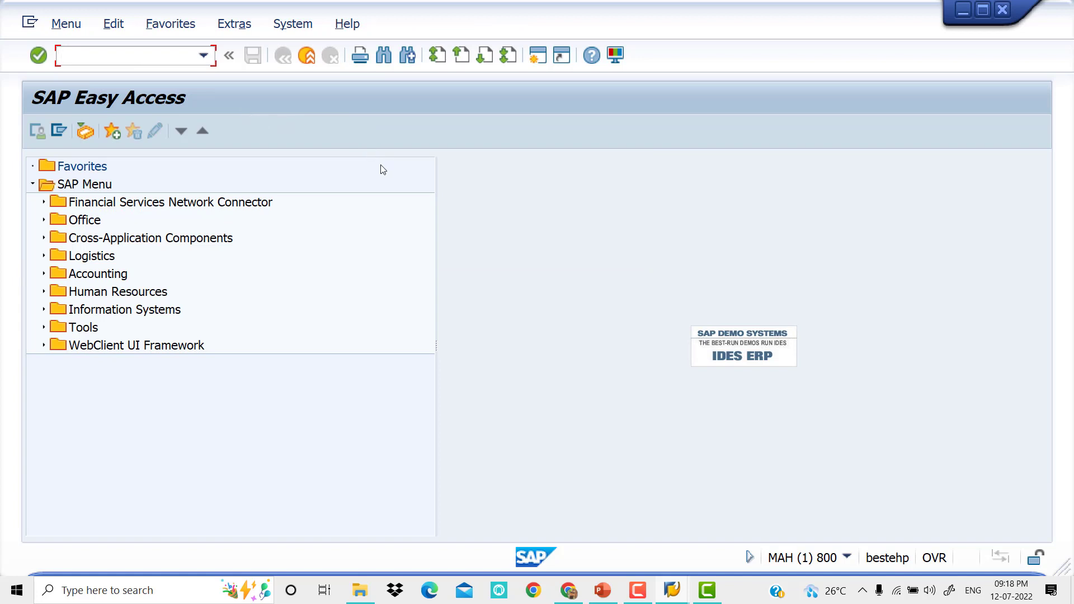
click(568, 590)
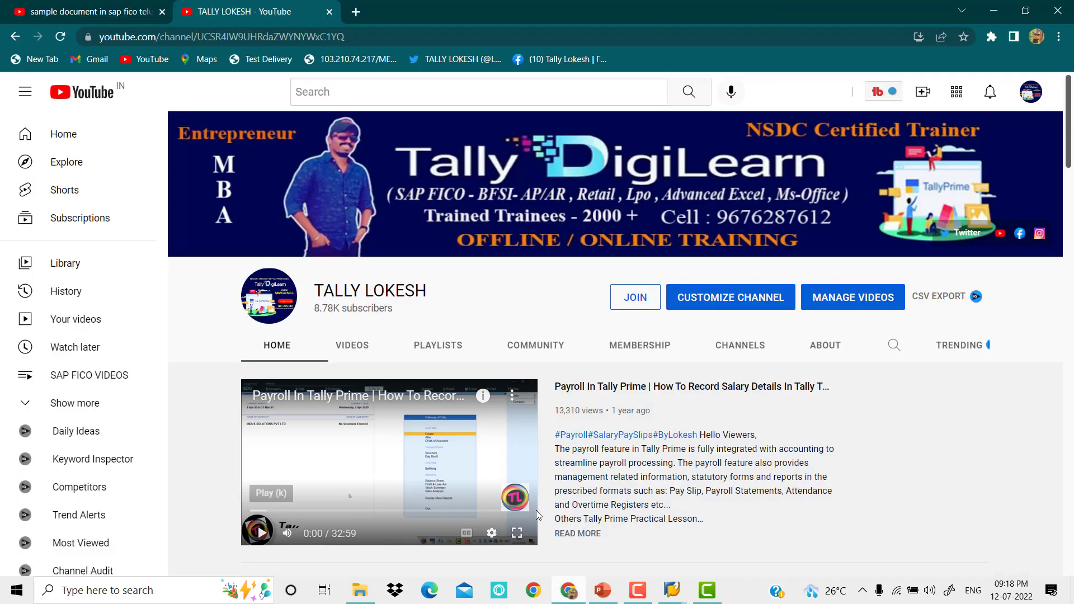